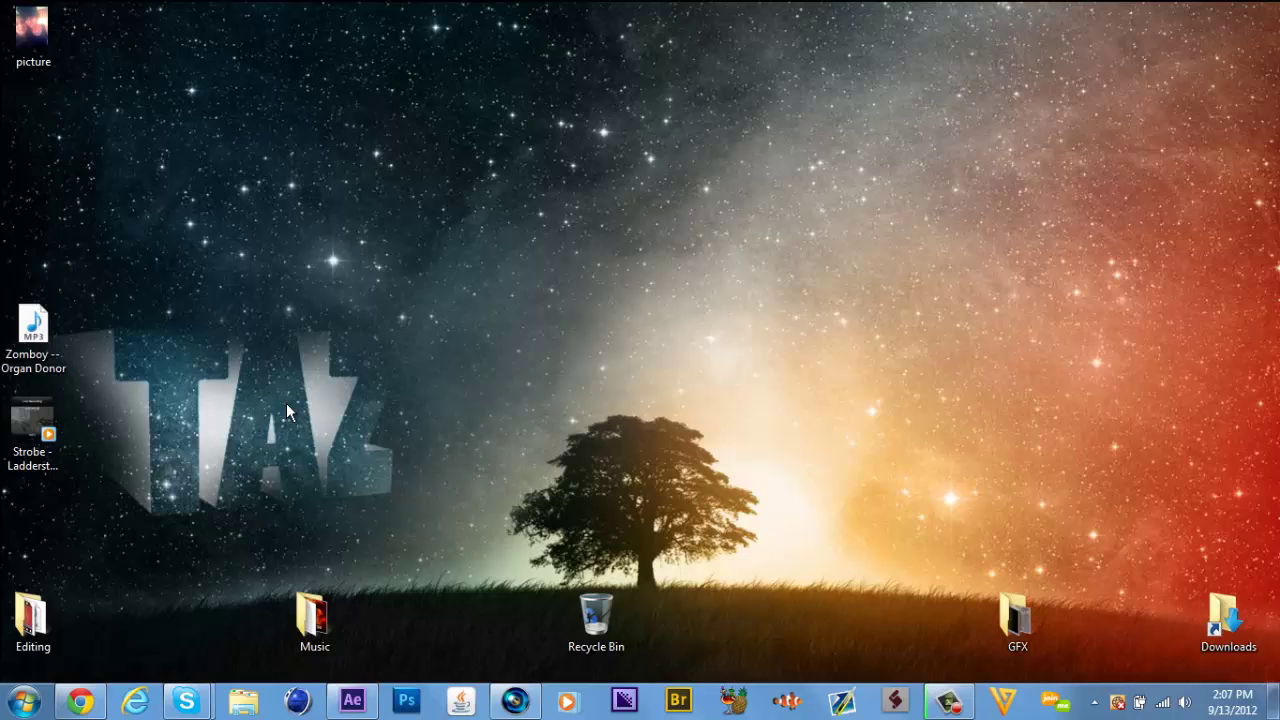
Select the 'picture' file icon on the desktop.
left_click(45, 45)
Open the desktop 'picture' file in Windows Photo Viewer.
double_click(2, 38)
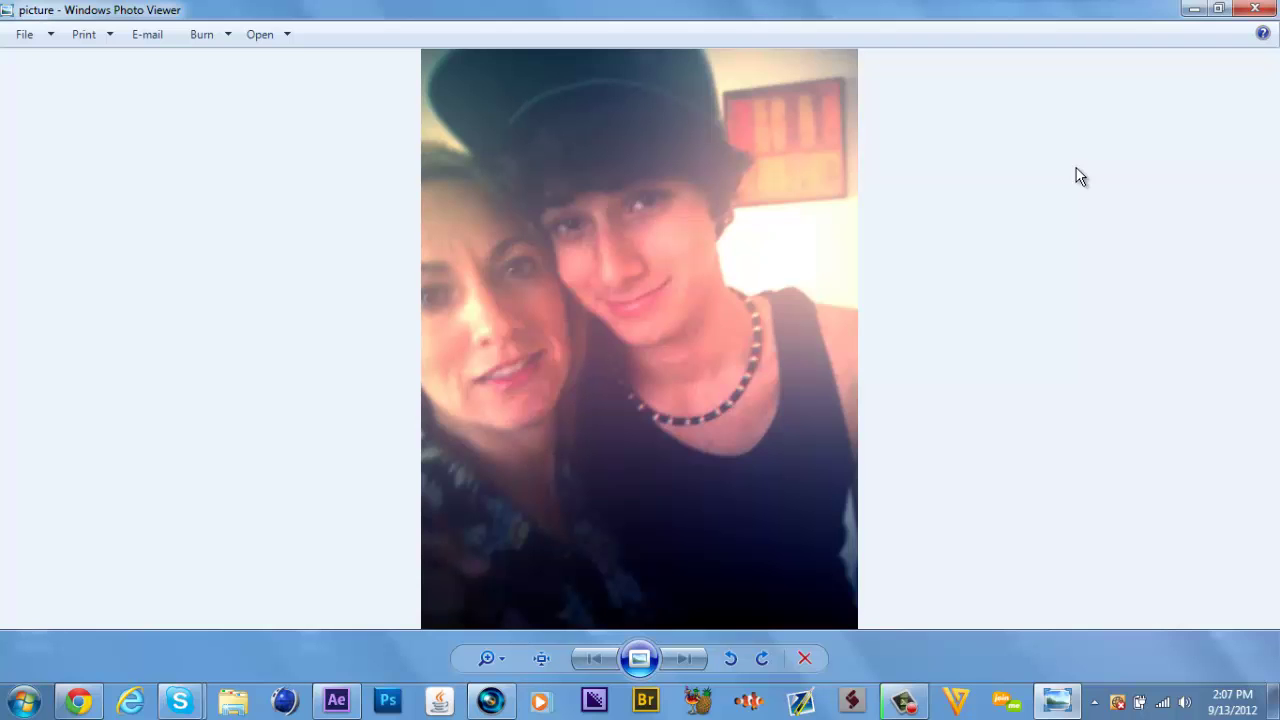
Close the photo and drag the Strobe gameplay MP4 and Zomboy MP3 into the After Effects Project panel.
left_click(1254, 8)
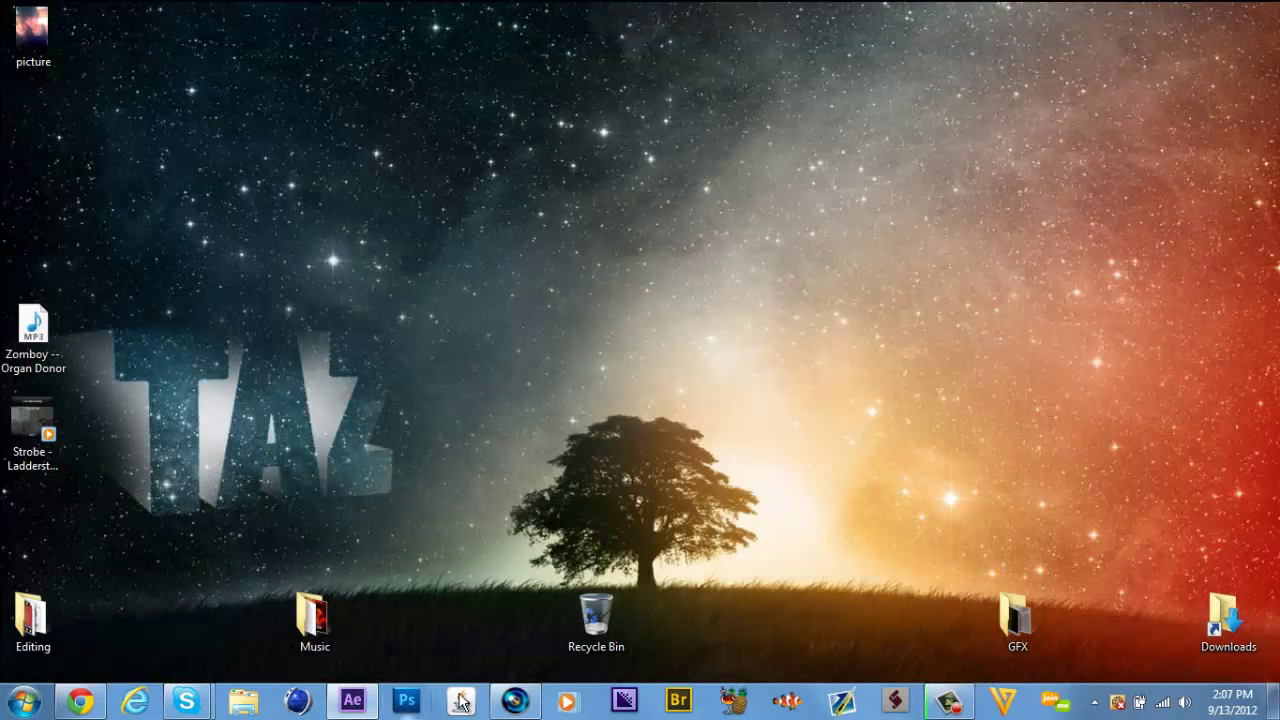
left_click(352, 700)
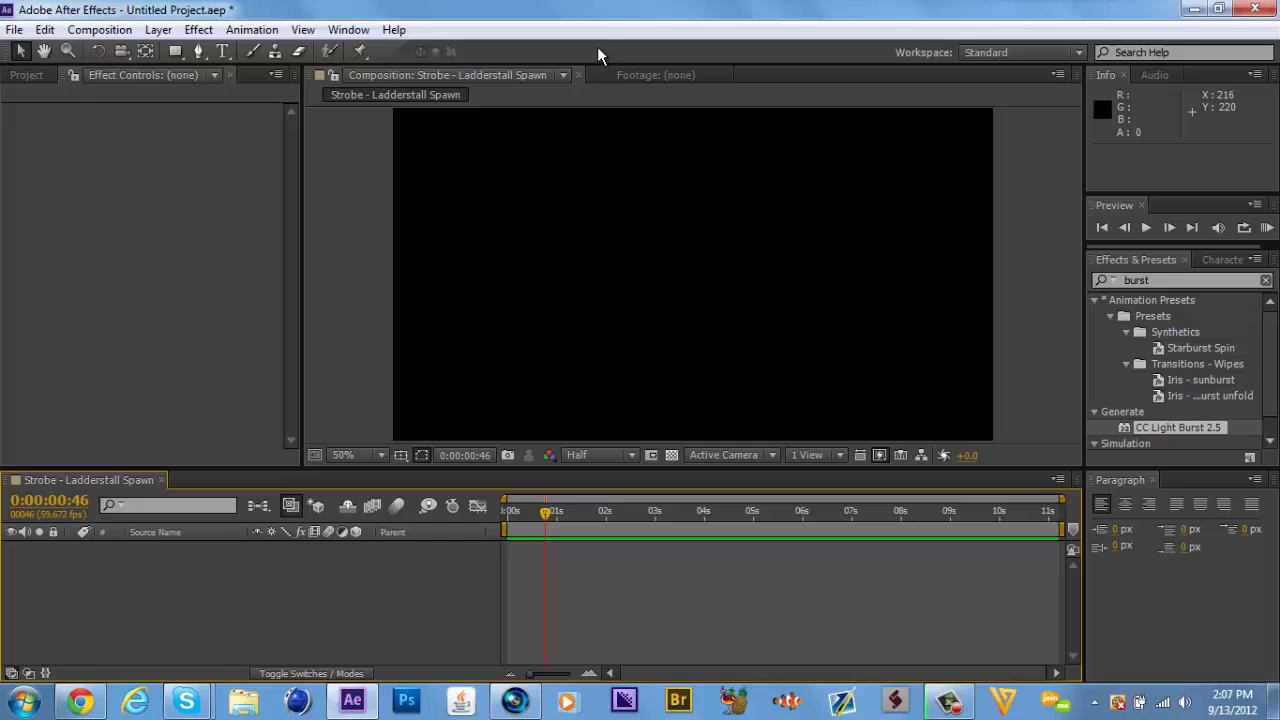
left_click(1218, 8)
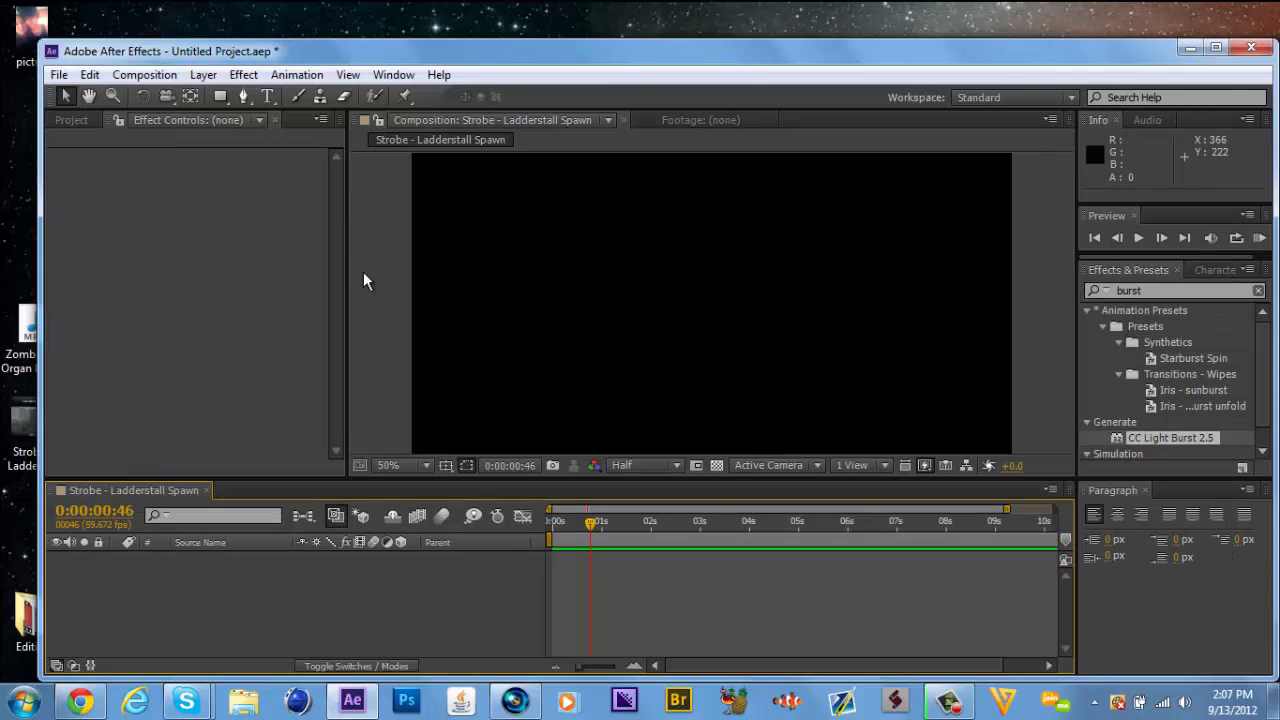
left_click_drag(22, 425, 206, 290)
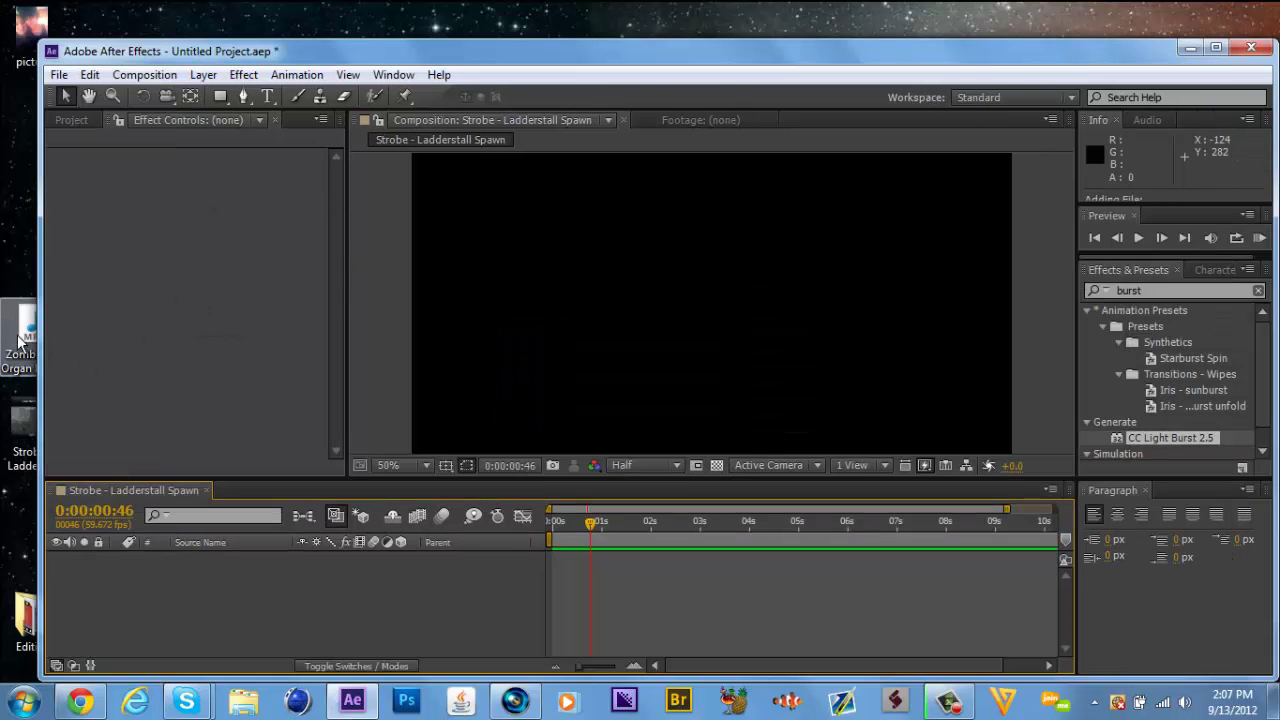
left_click_drag(20, 340, 158, 310)
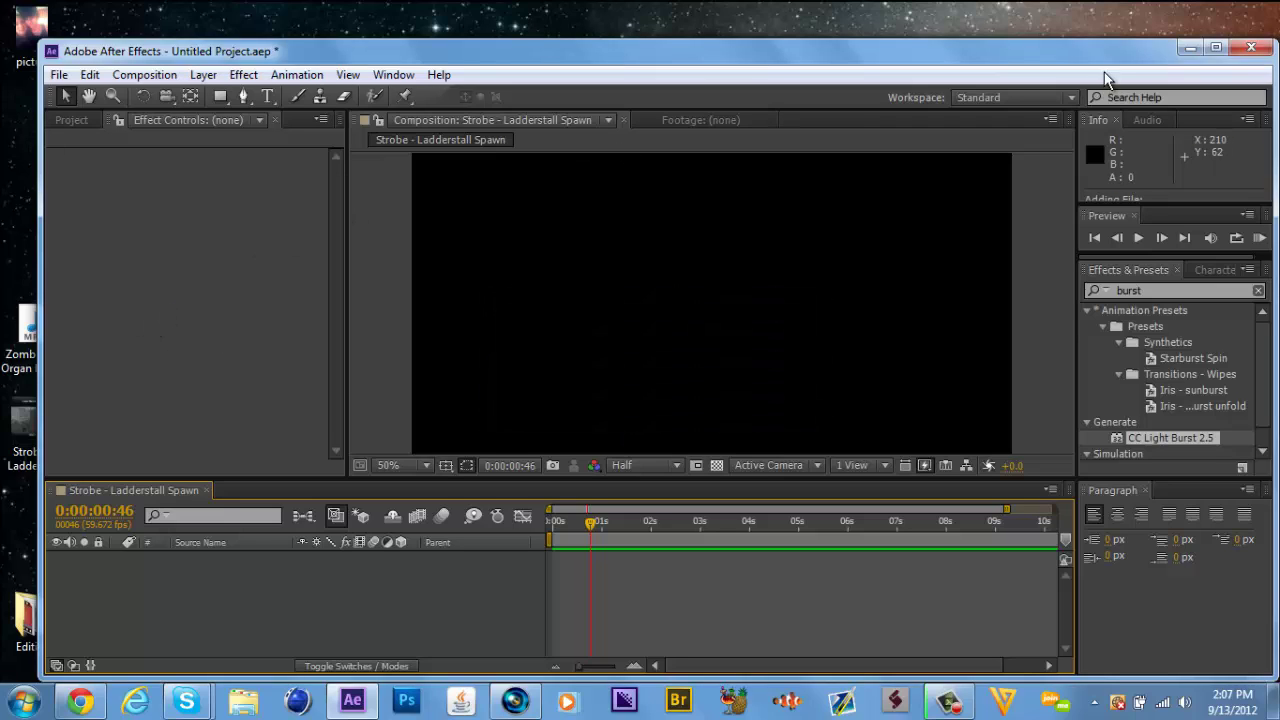
left_click(1216, 47)
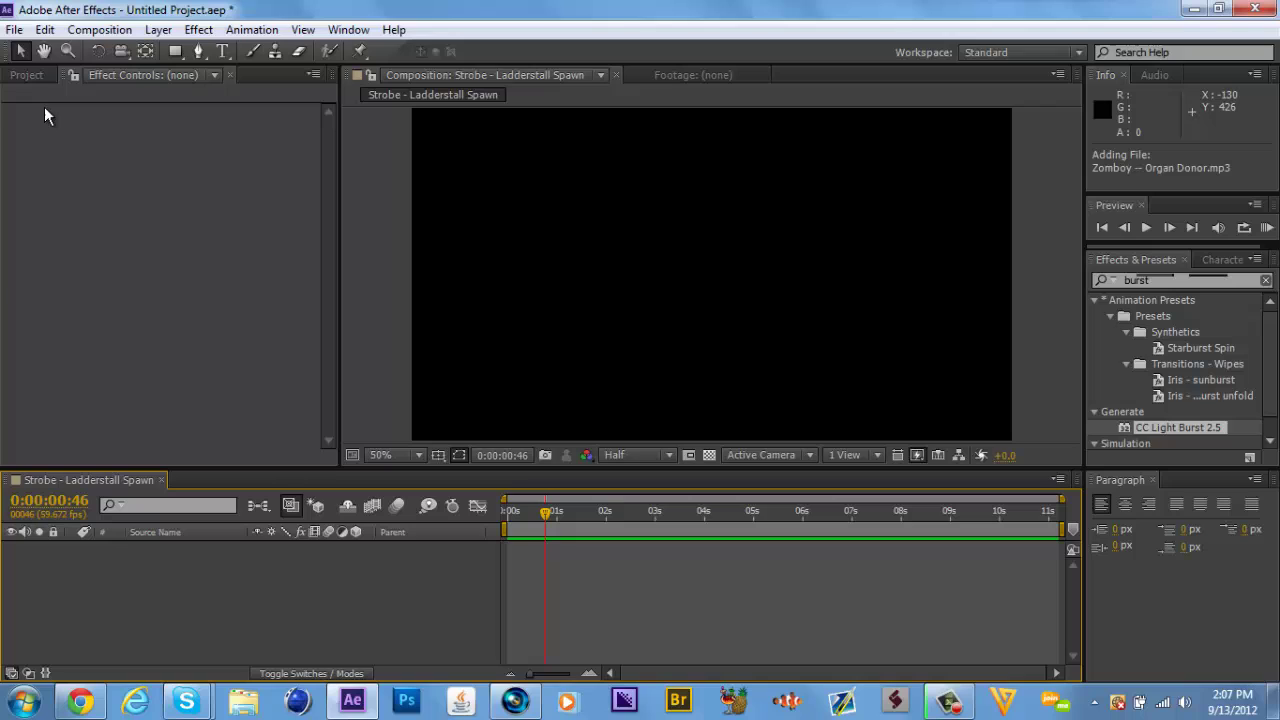
Delete the duplicate gameplay MP4 and the old 'Strobe - Ladderstall Spawn' composition from the project.
left_click(27, 75)
left_click(54, 274)
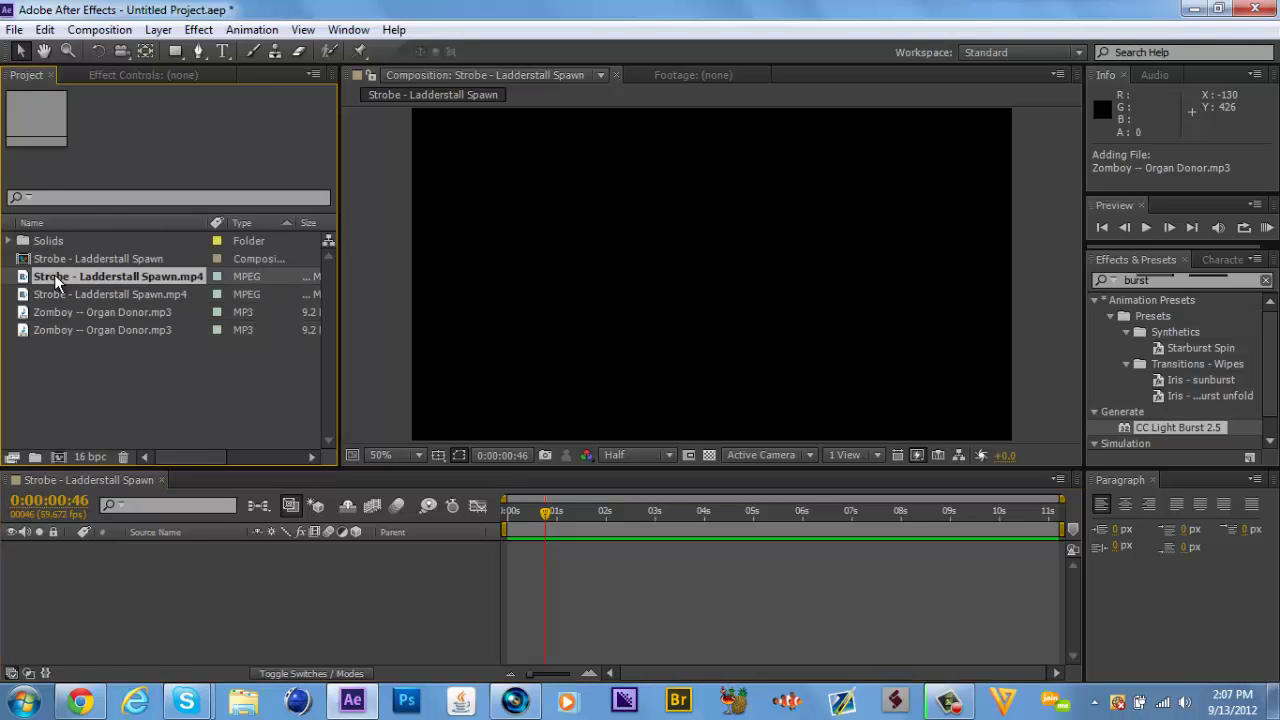
key("Delete")
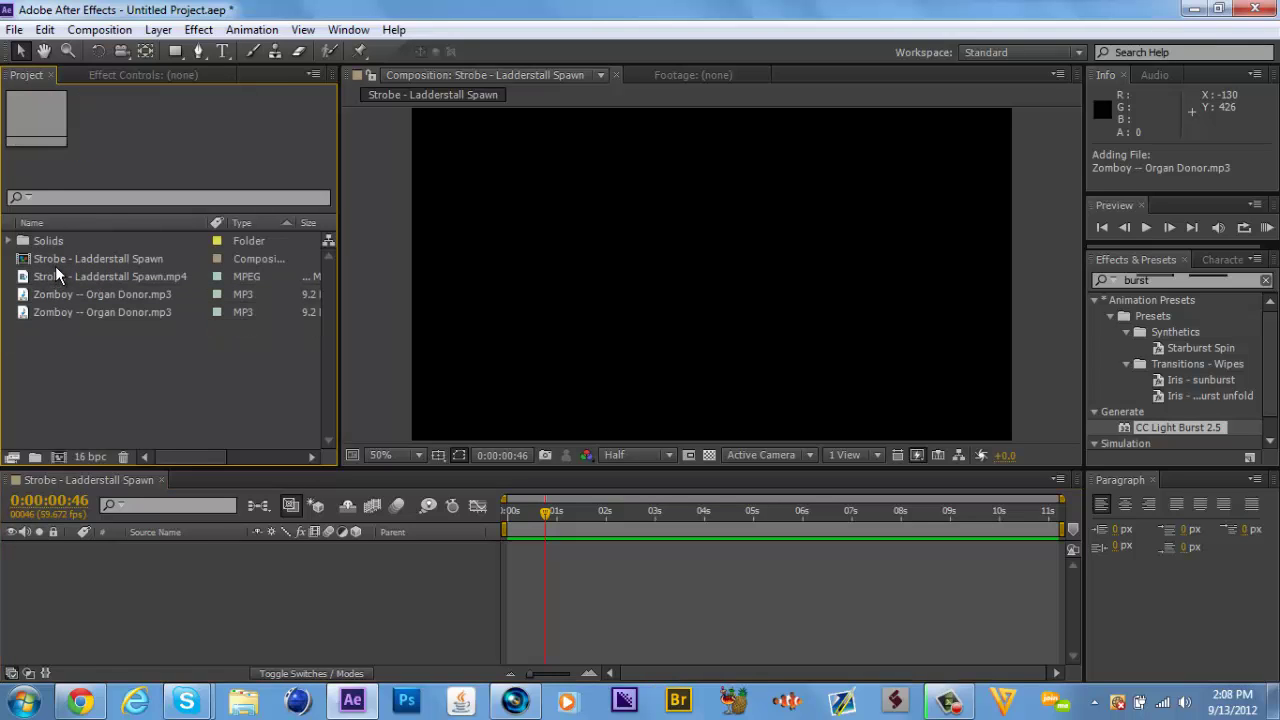
left_click(60, 260)
key("Delete")
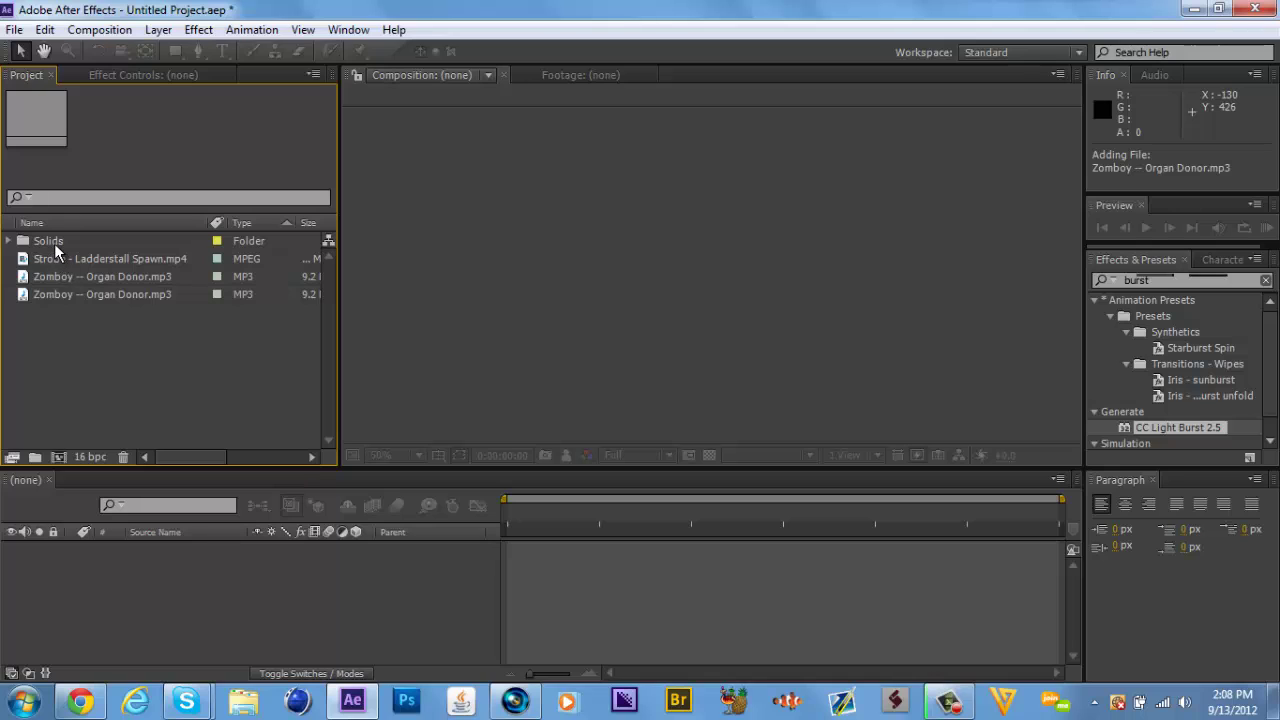
Keep the Solids folder by cancelling its deletion, then check the Zomboy MP3 and gameplay video details.
left_click(54, 243)
key("Delete")
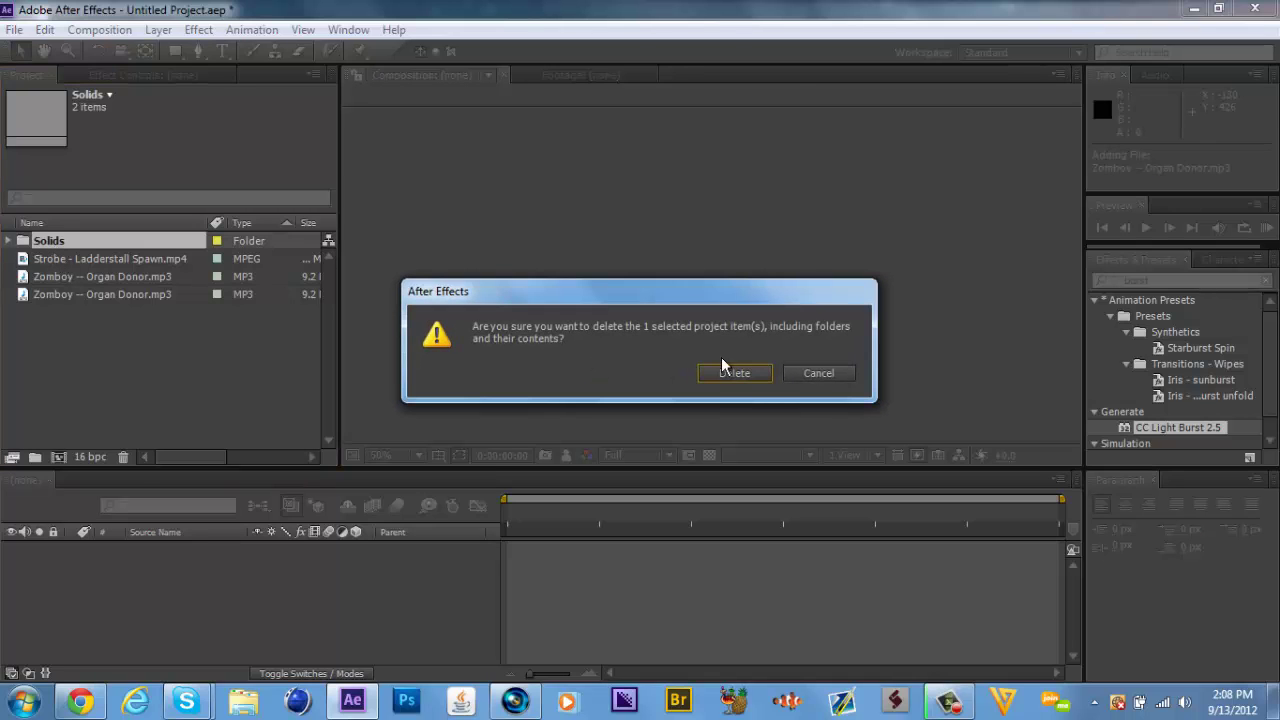
left_click(818, 376)
left_click(61, 277)
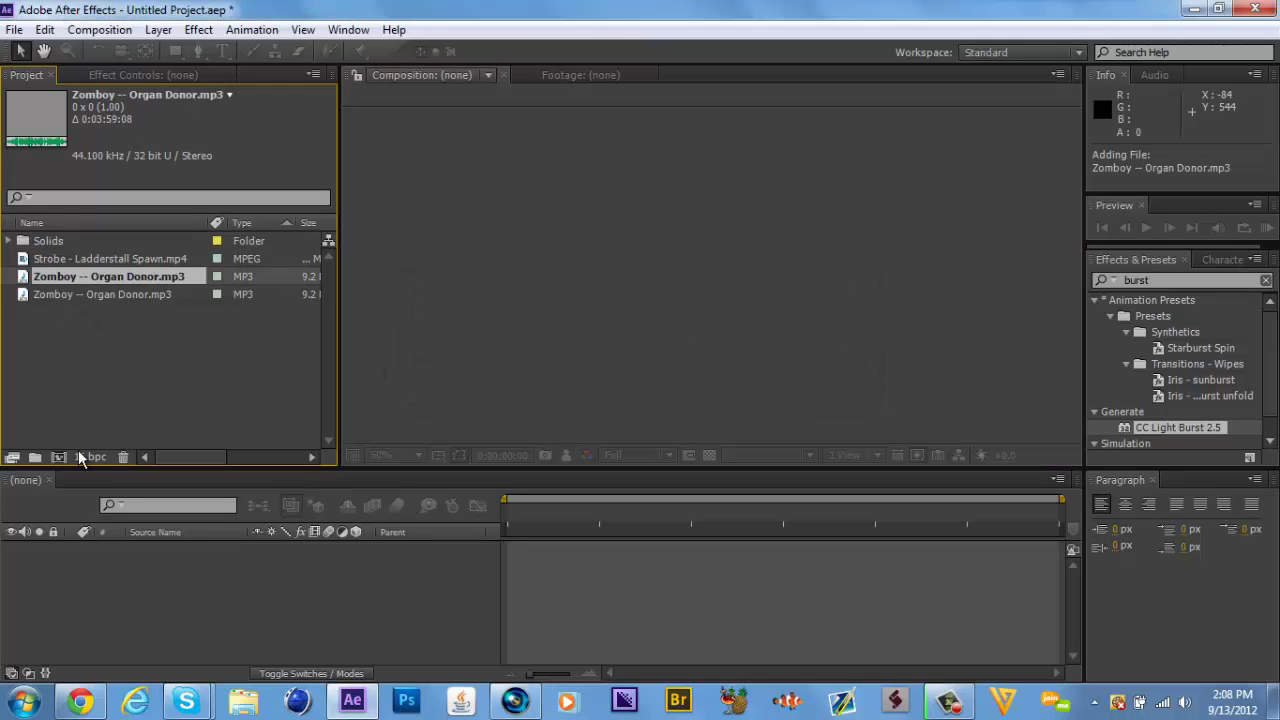
left_click(96, 259)
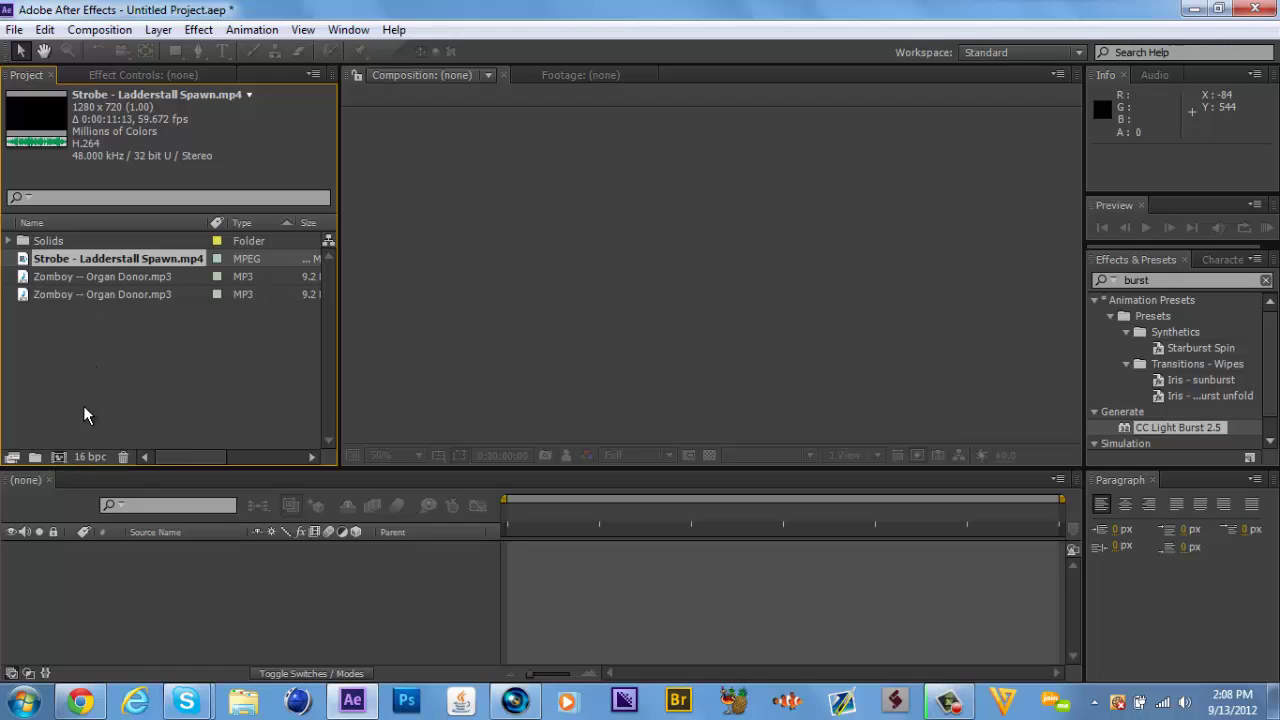
Create the 'Strobe - Ladderstall Spawn' composition from the selected gameplay MP4.
left_click(58, 457)
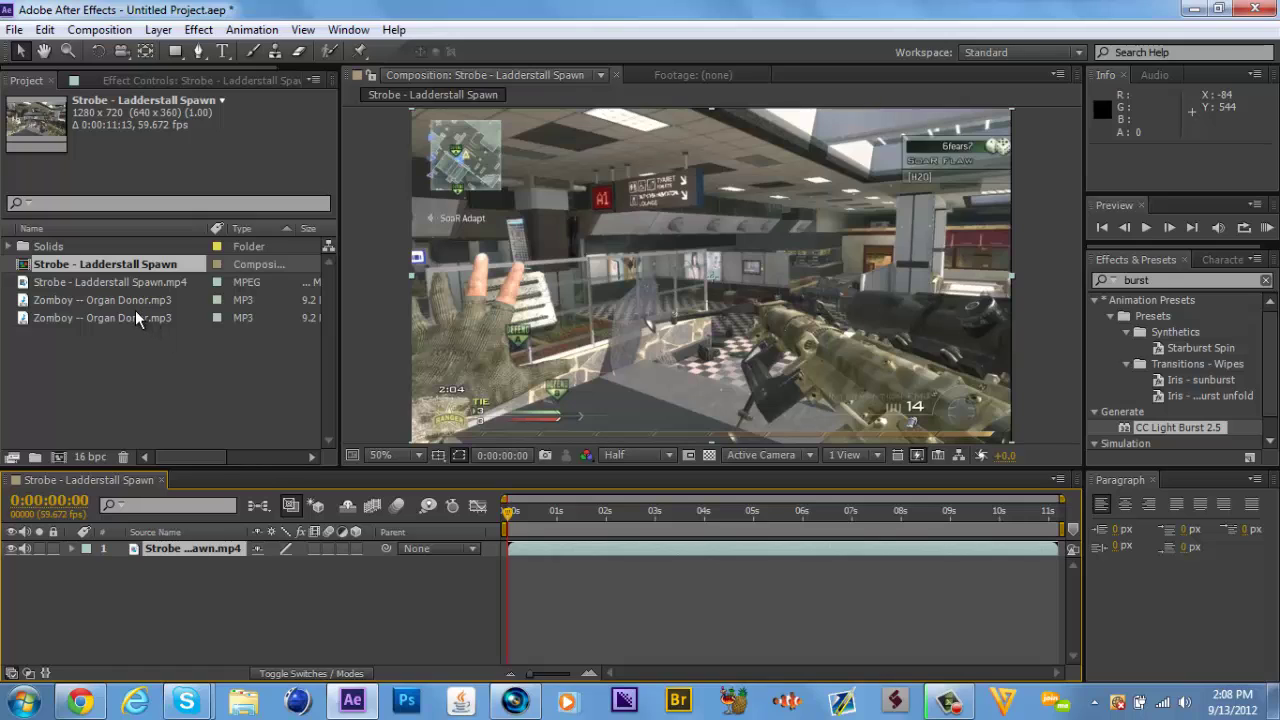
Add Zomboy -- Organ Donor.mp3 as layer 2 and RAM-preview it against the gameplay.
left_click_drag(136, 312, 142, 583)
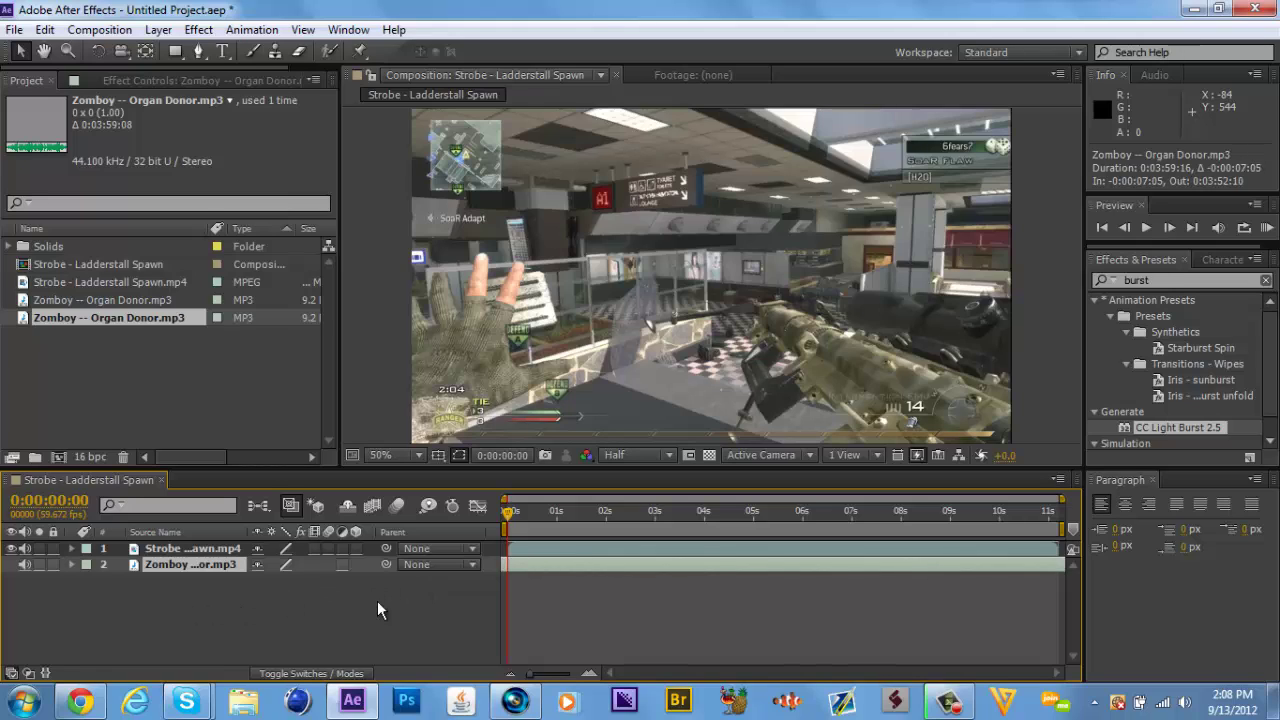
left_click(1266, 228)
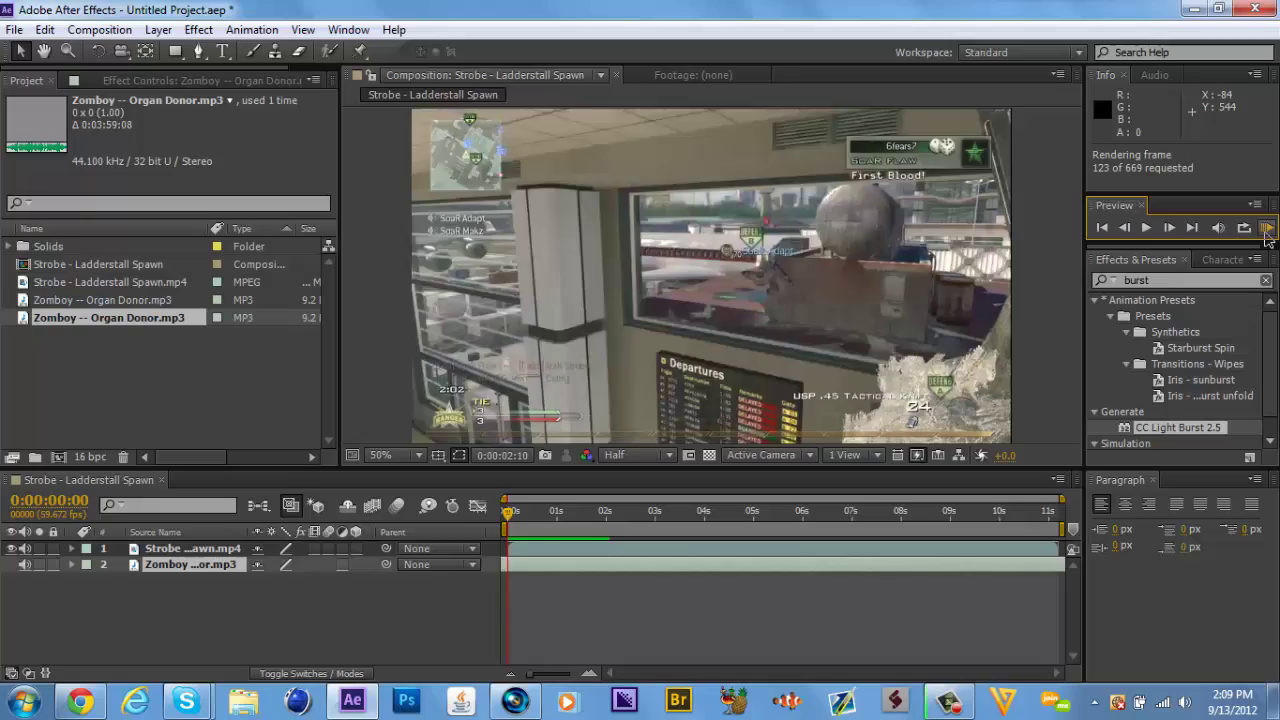
left_click(1266, 232)
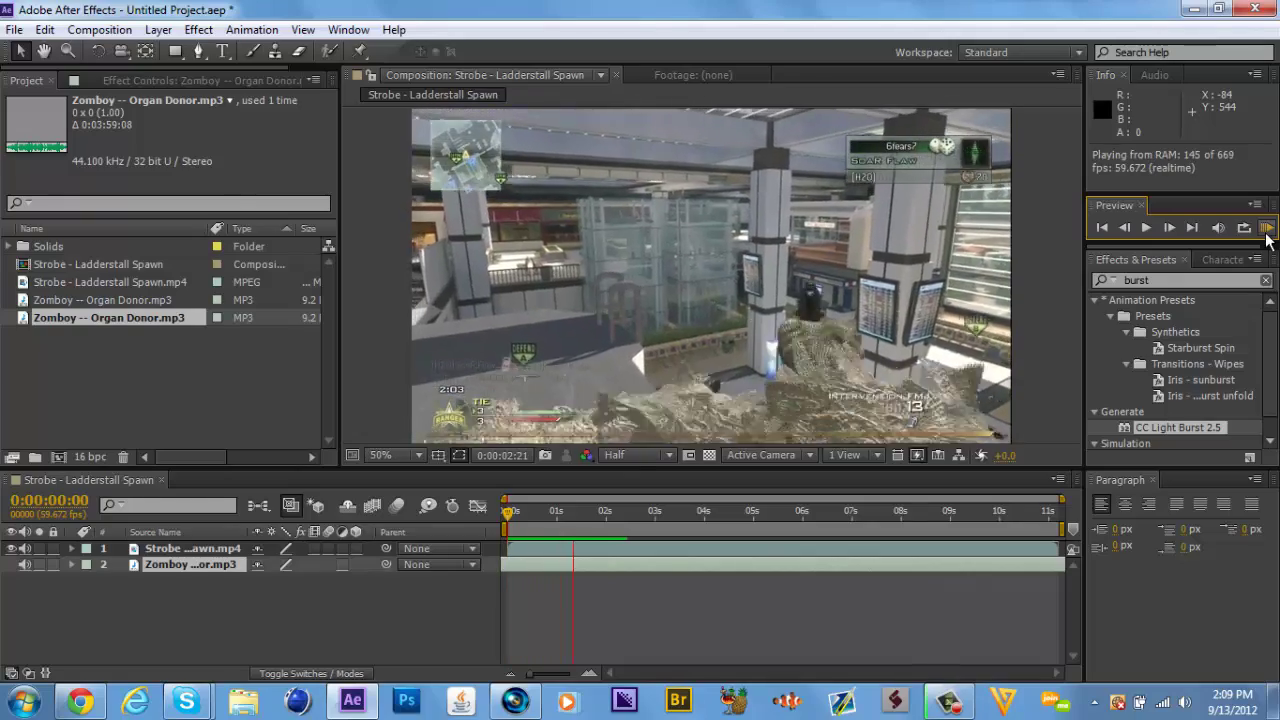
left_click(549, 511)
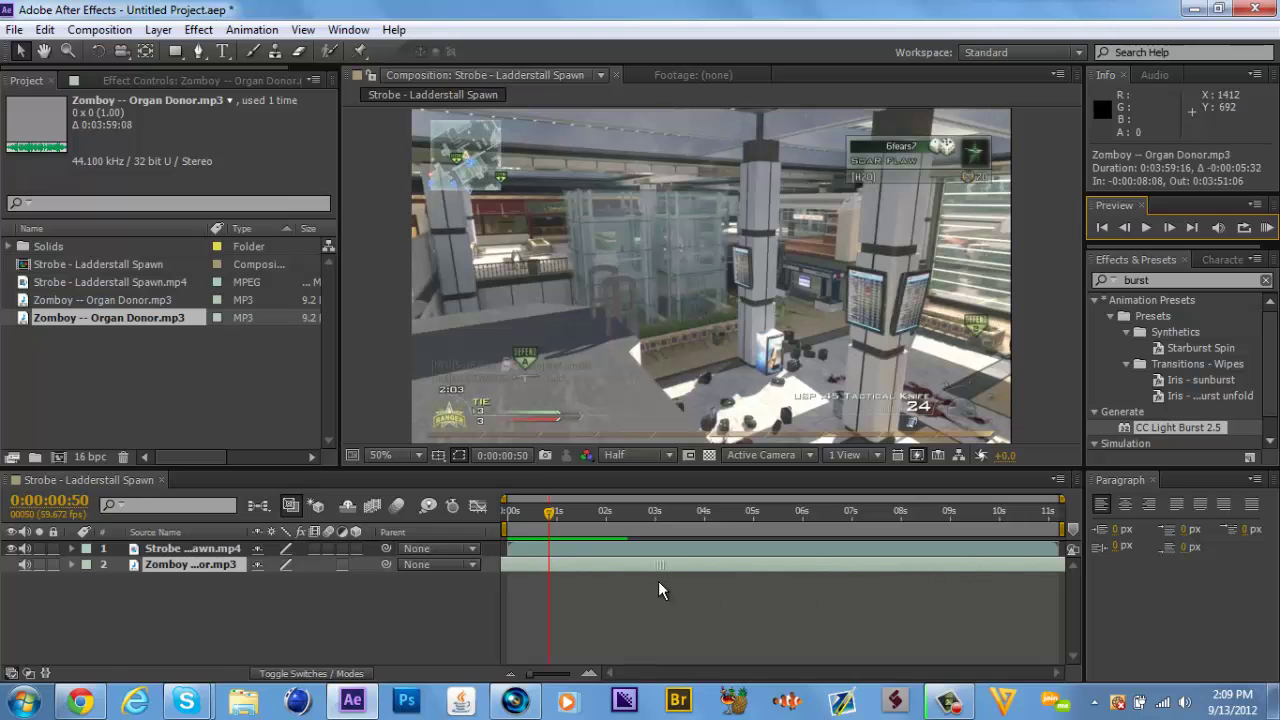
Slide the Zomboy audio layer earlier in several moves, previewing the sync after each shift.
left_click_drag(660, 565, 484, 565)
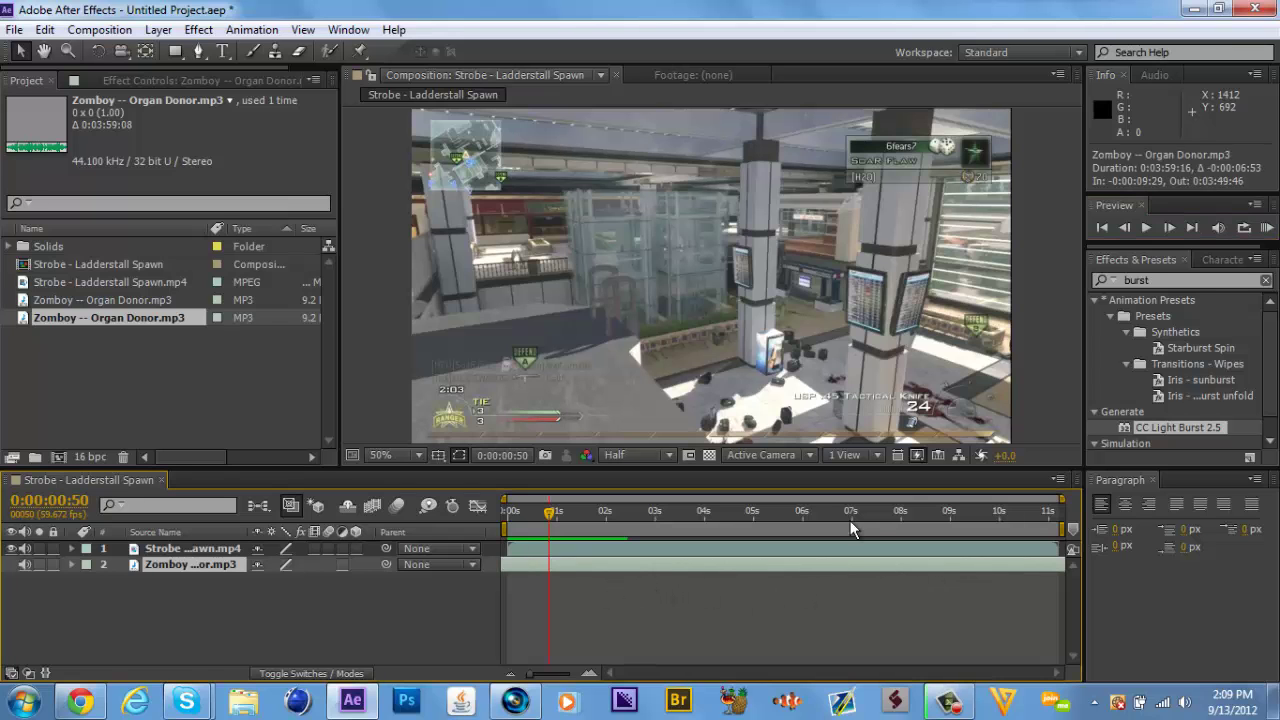
left_click(1267, 228)
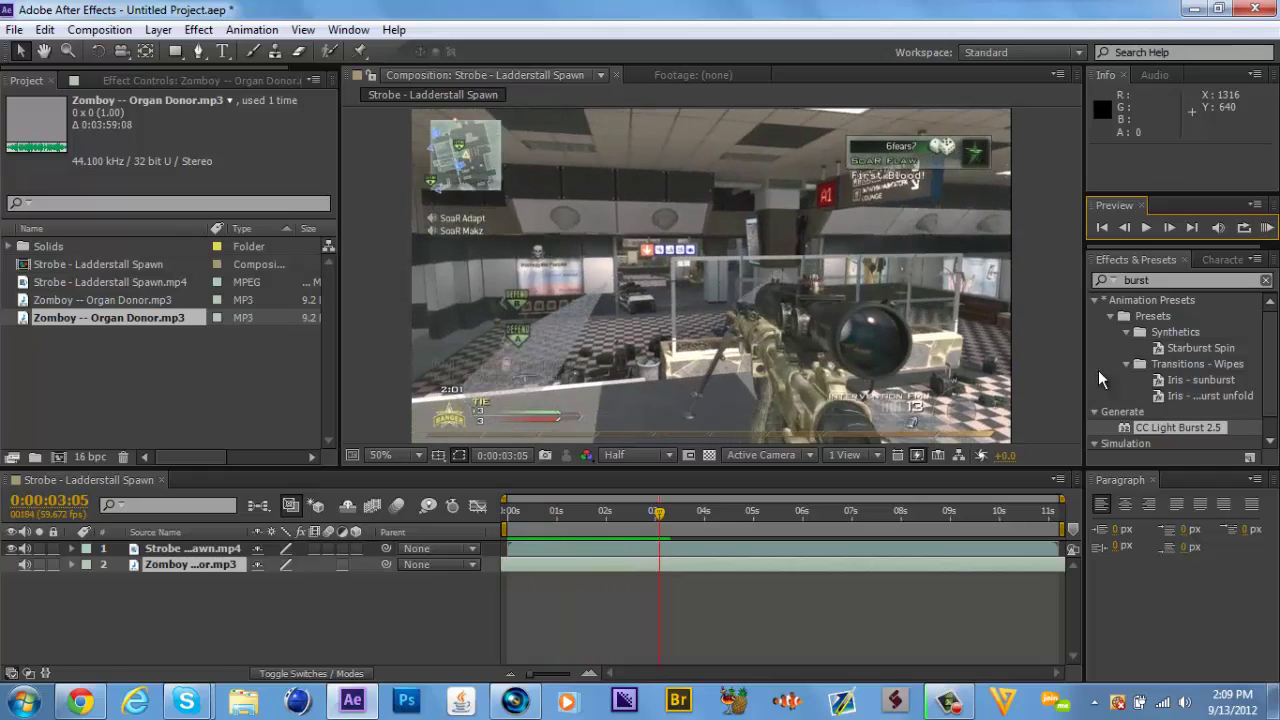
left_click(939, 560)
left_click_drag(681, 564, 557, 564)
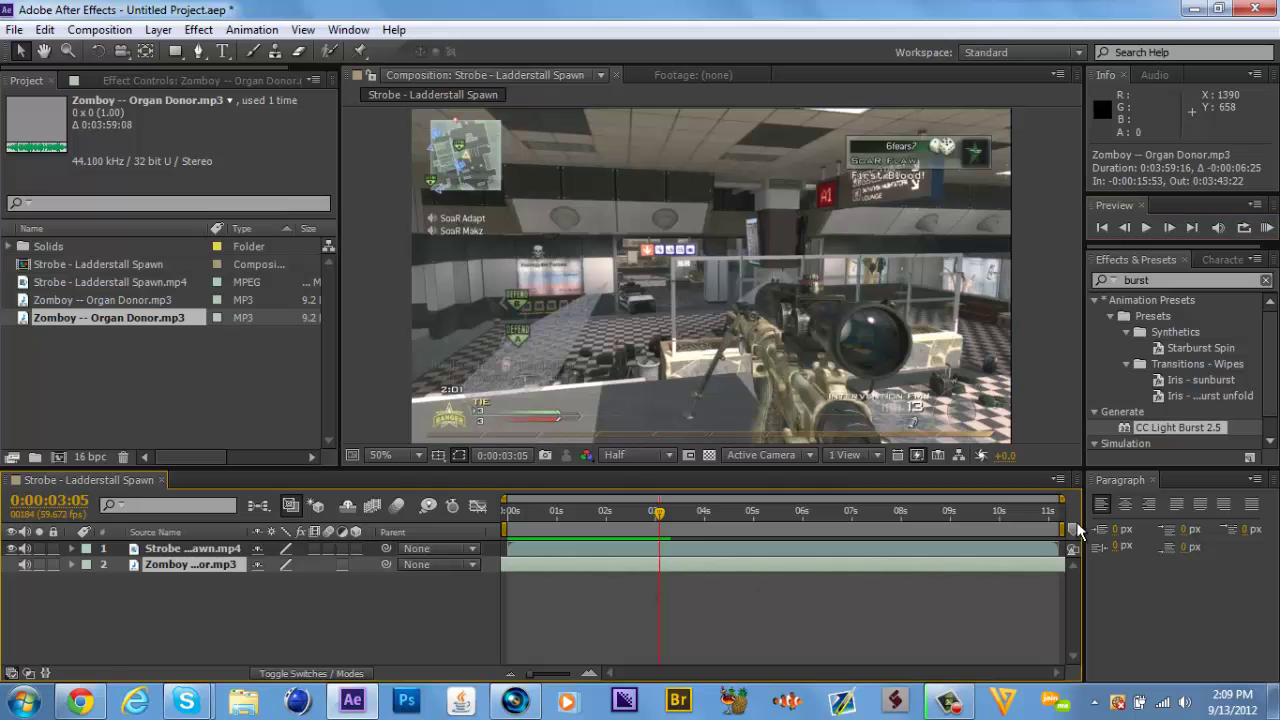
left_click(1268, 229)
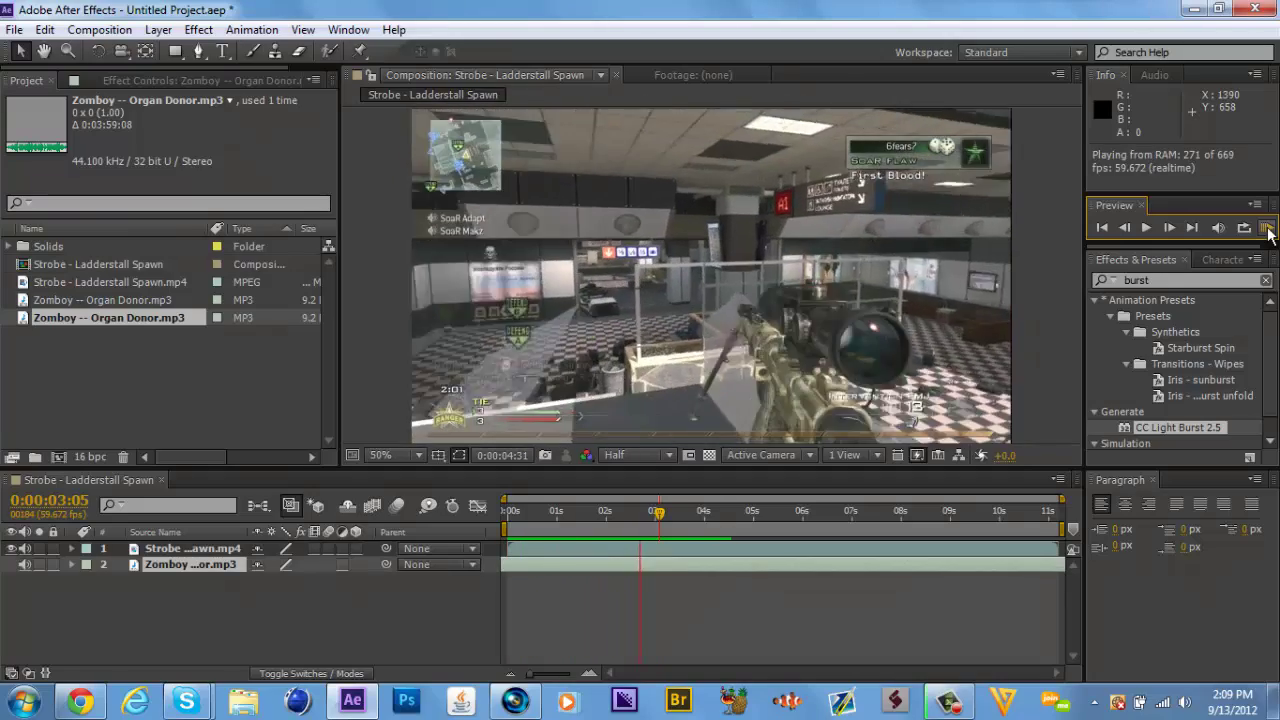
key("space")
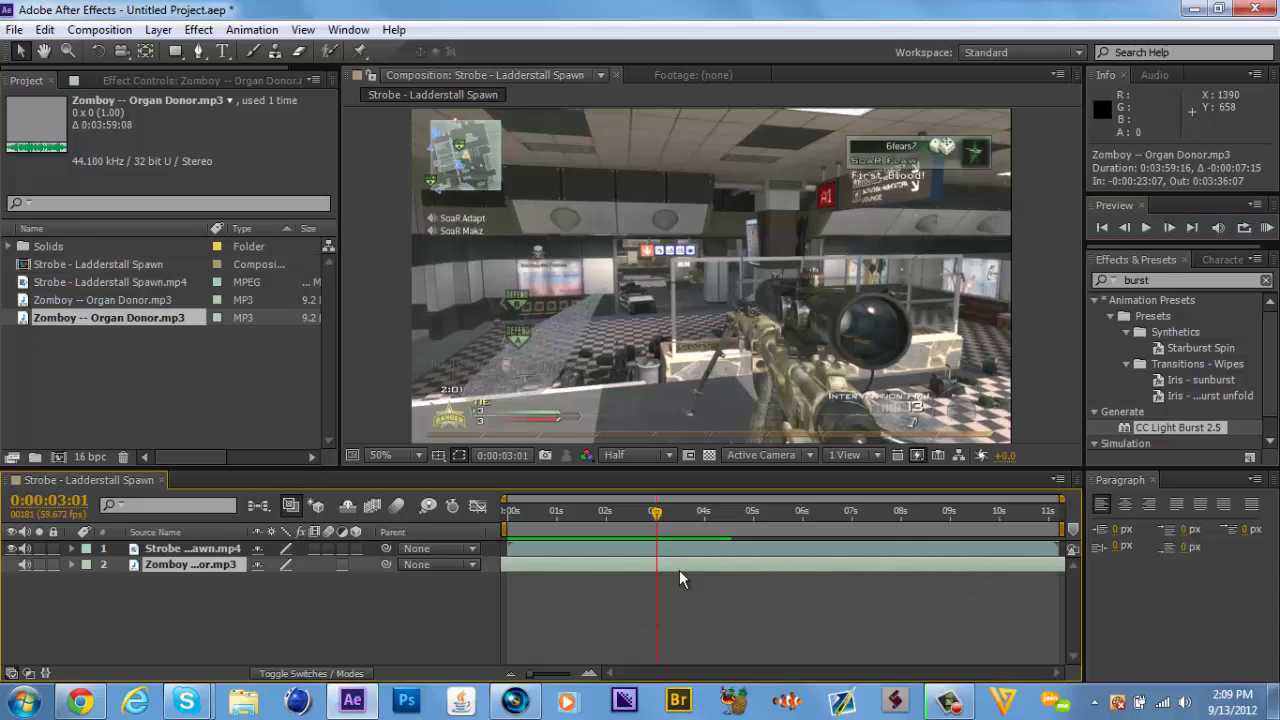
left_click(1266, 228)
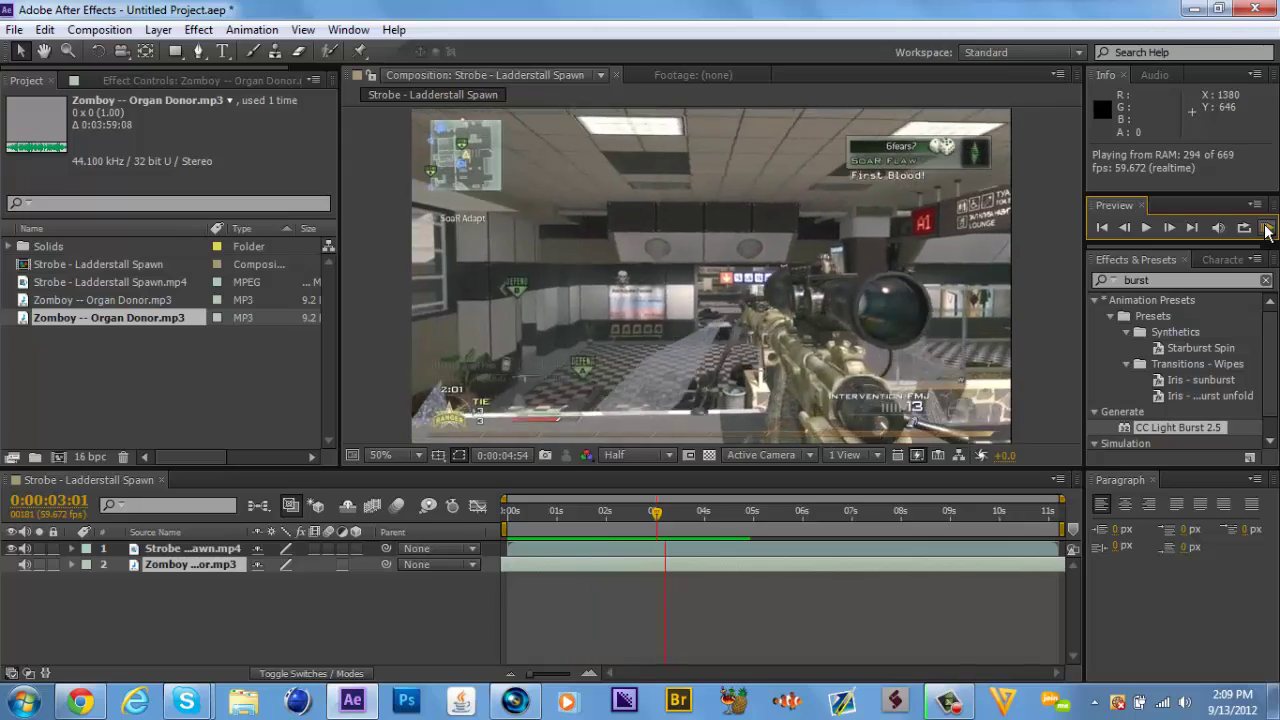
left_click(1266, 228)
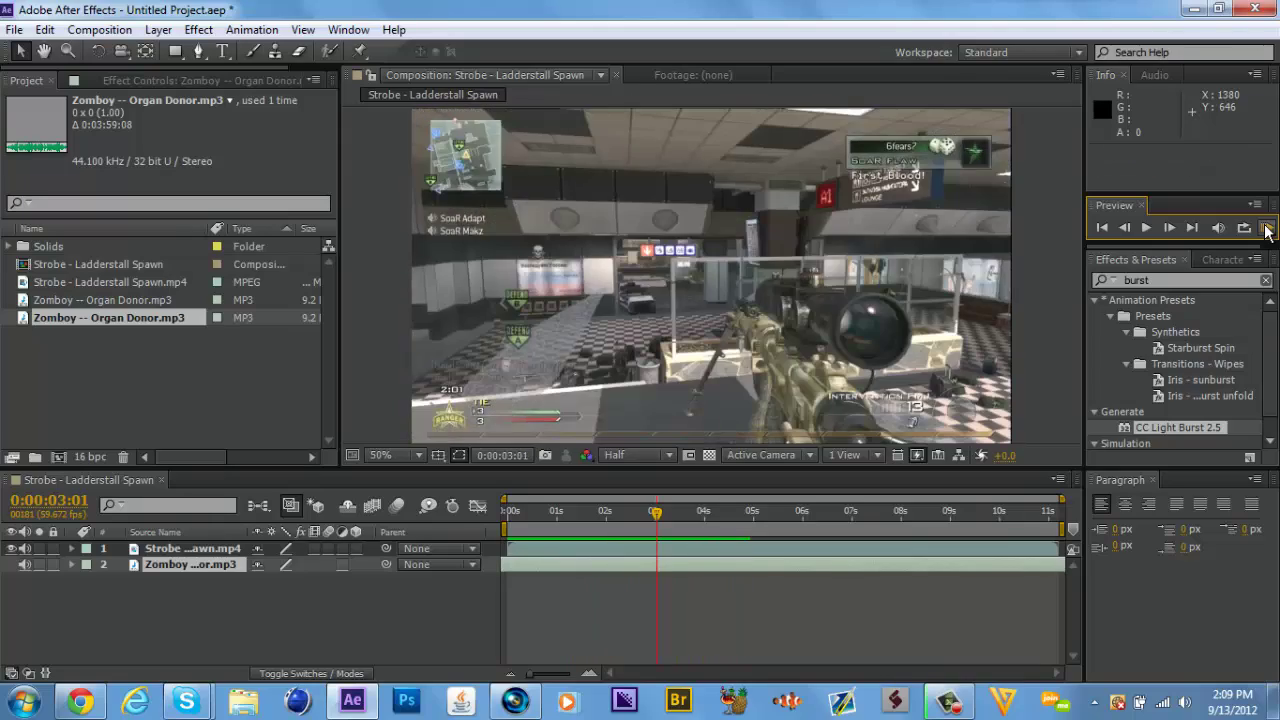
left_click_drag(700, 579, 488, 581)
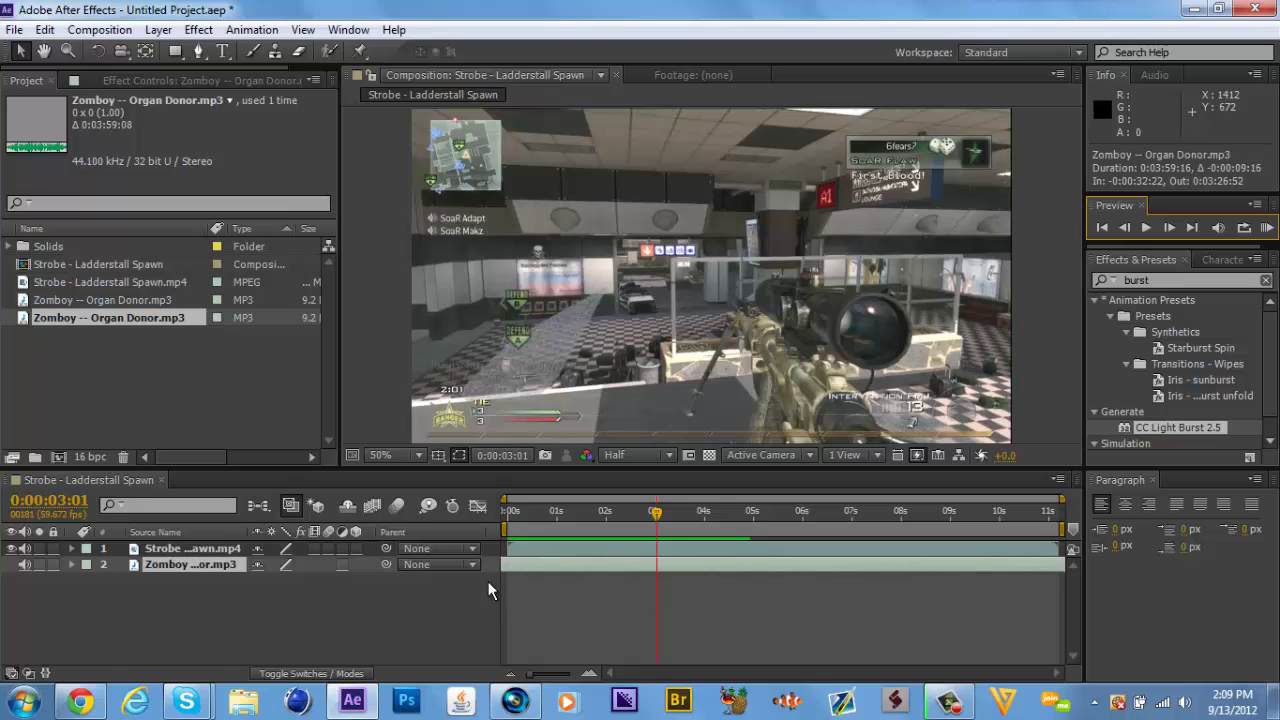
left_click(1264, 228)
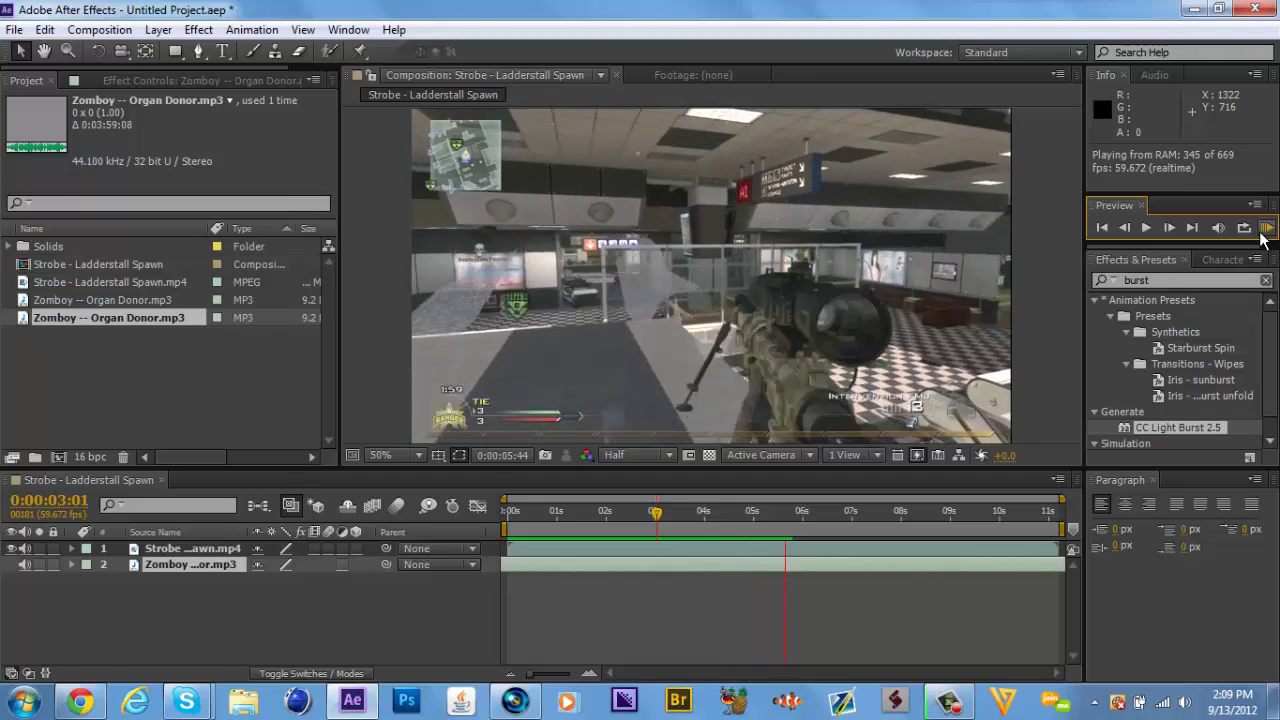
Select the Zomboy audio layer, re-check its sync with a preview, and focus the Timeline panel.
left_click(1265, 228)
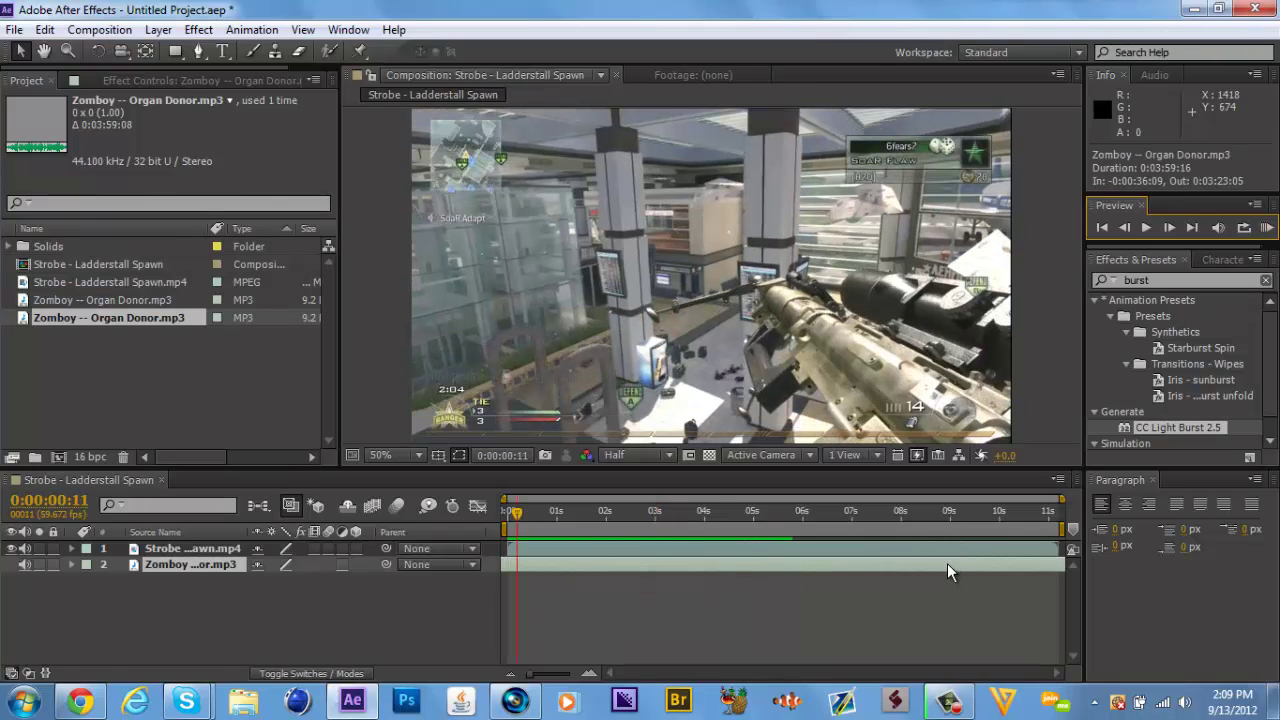
left_click(985, 560)
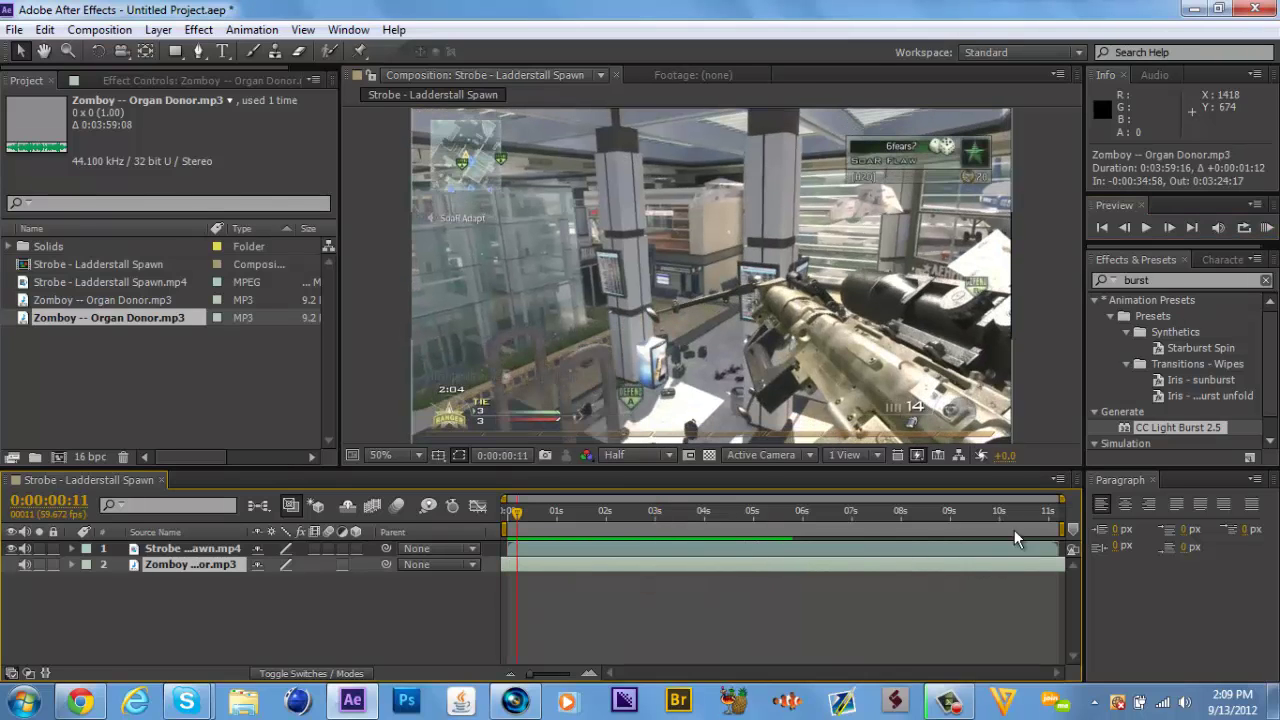
left_click(1266, 229)
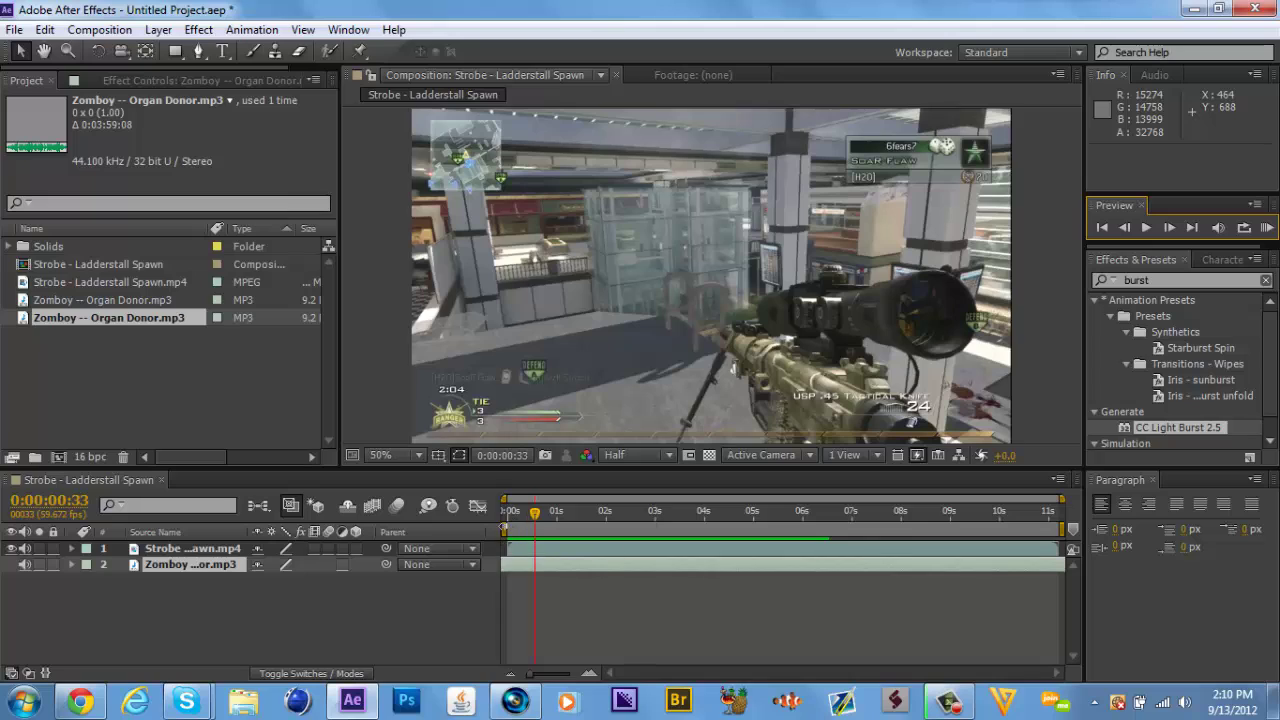
left_click(441, 527)
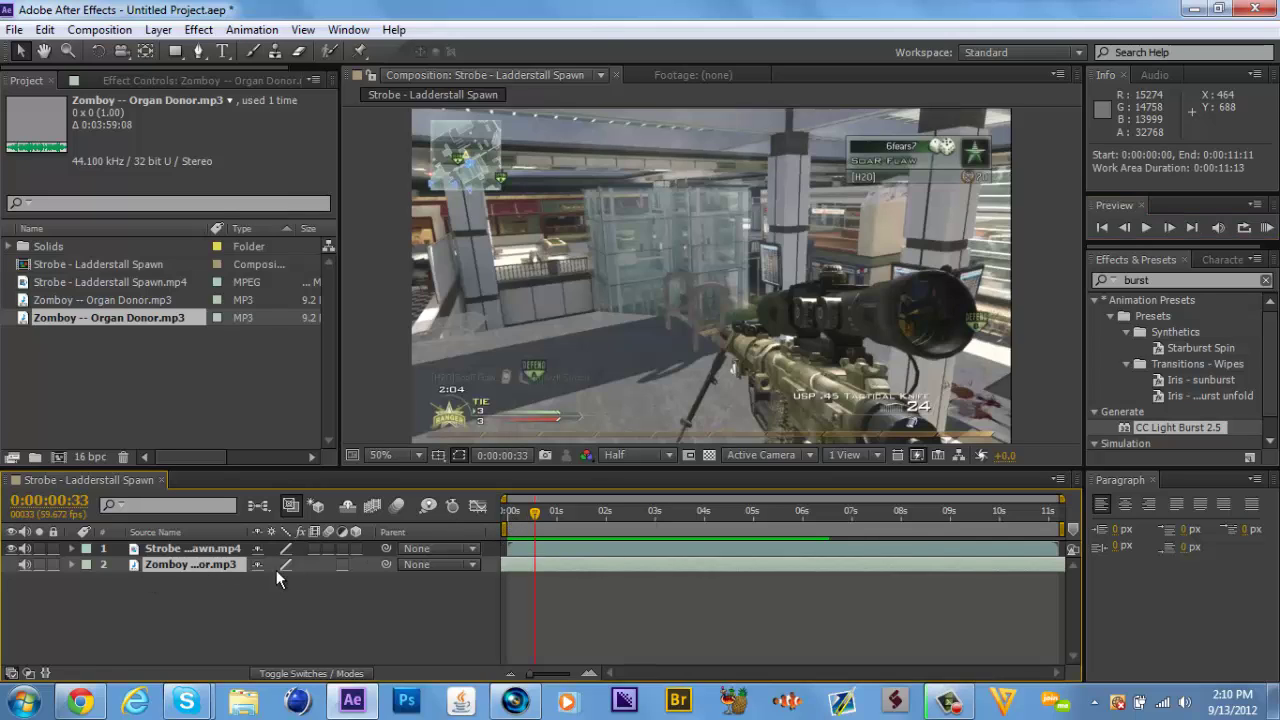
Run Keyframe Assistant > Convert Audio to Keyframes on the Zomboy layer to create Audio Amplitude.
right_click(213, 569)
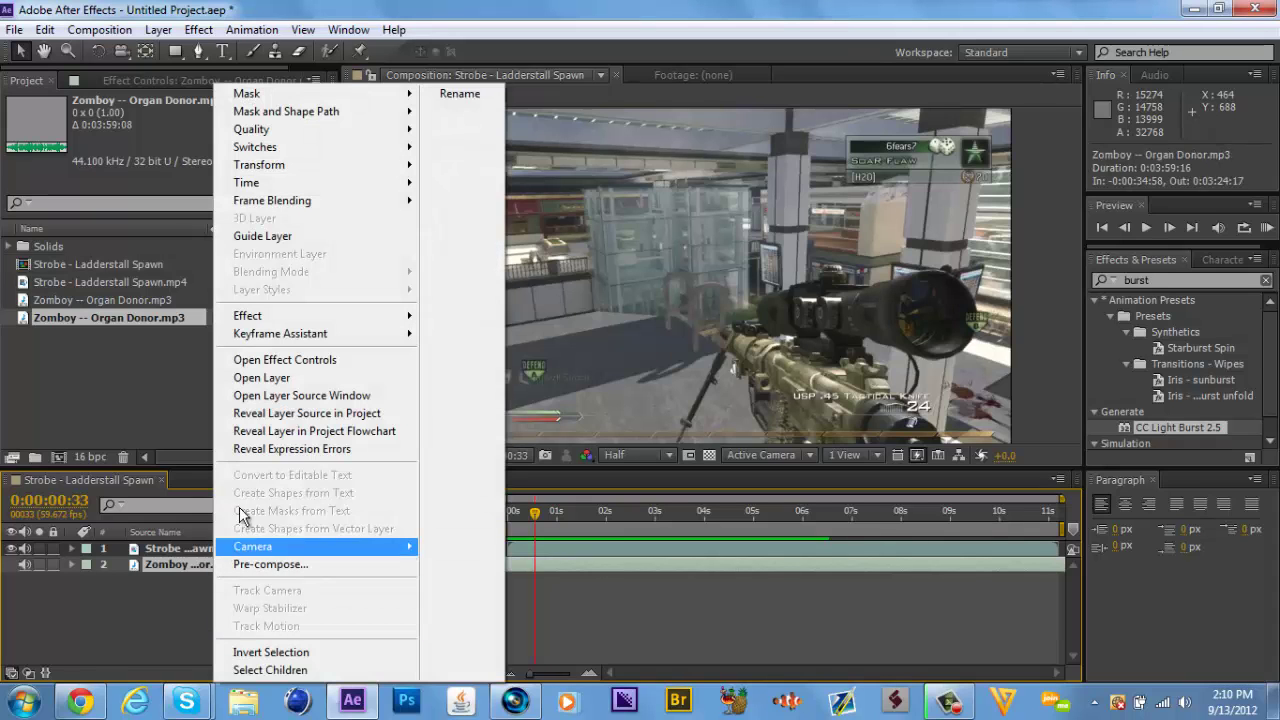
mouse_move(372, 336)
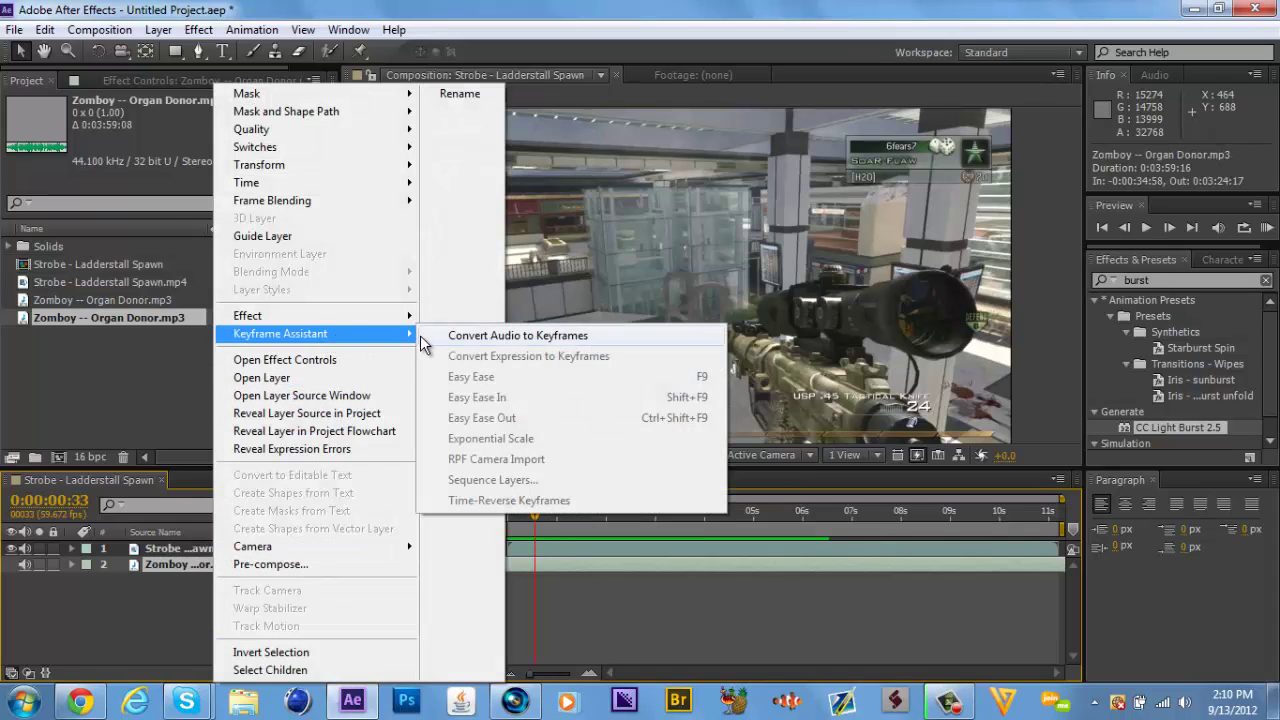
left_click(424, 335)
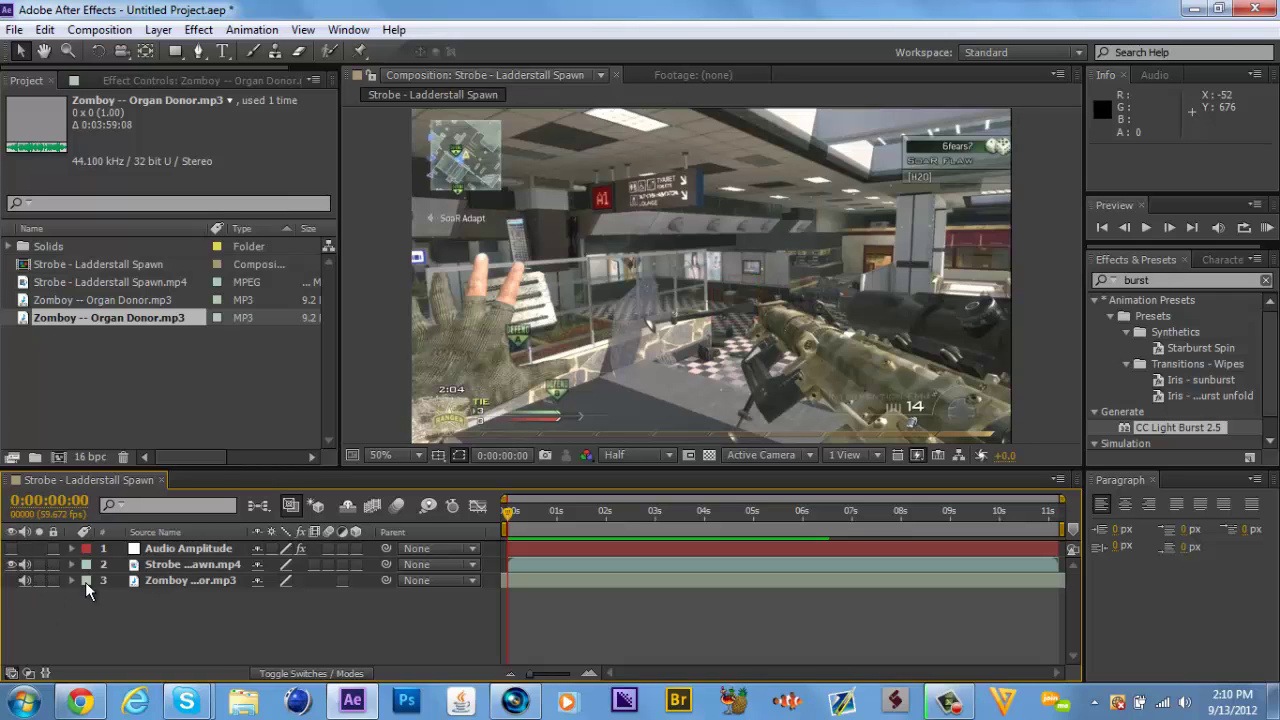
Add an adjustment layer below Audio Amplitude and apply CC Light Burst 2.5 to it.
left_click(158, 29)
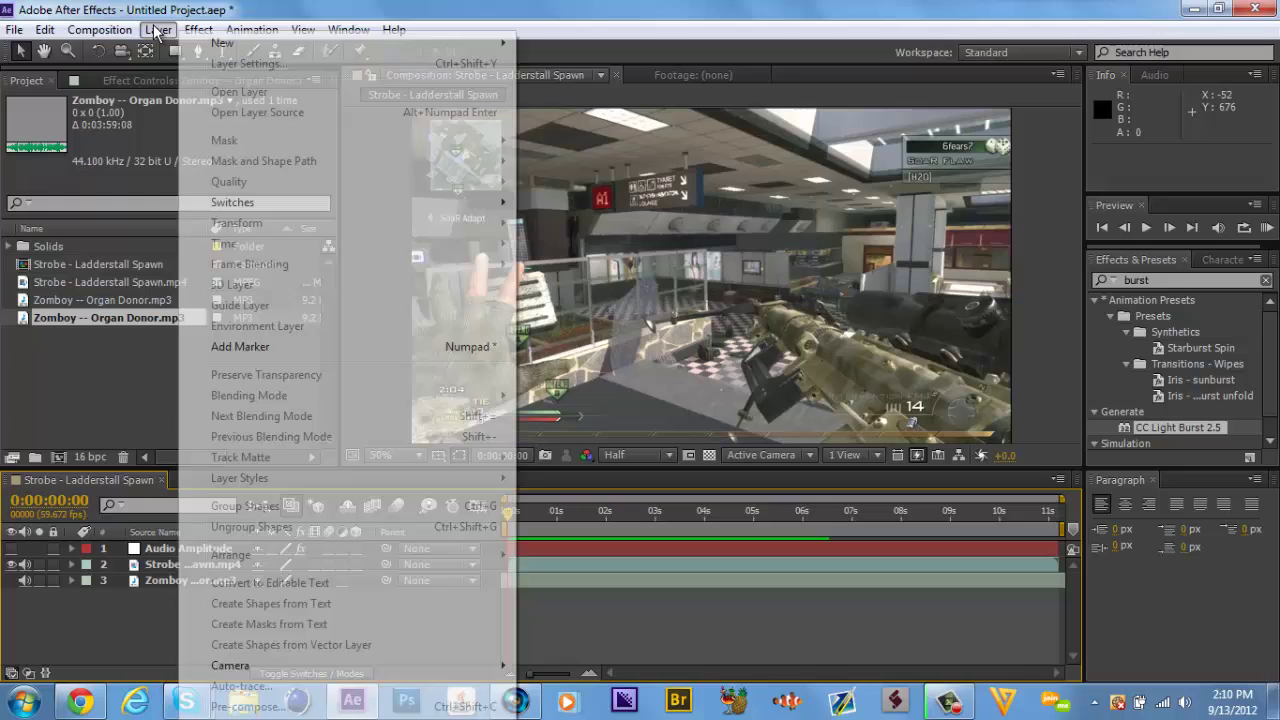
mouse_move(337, 42)
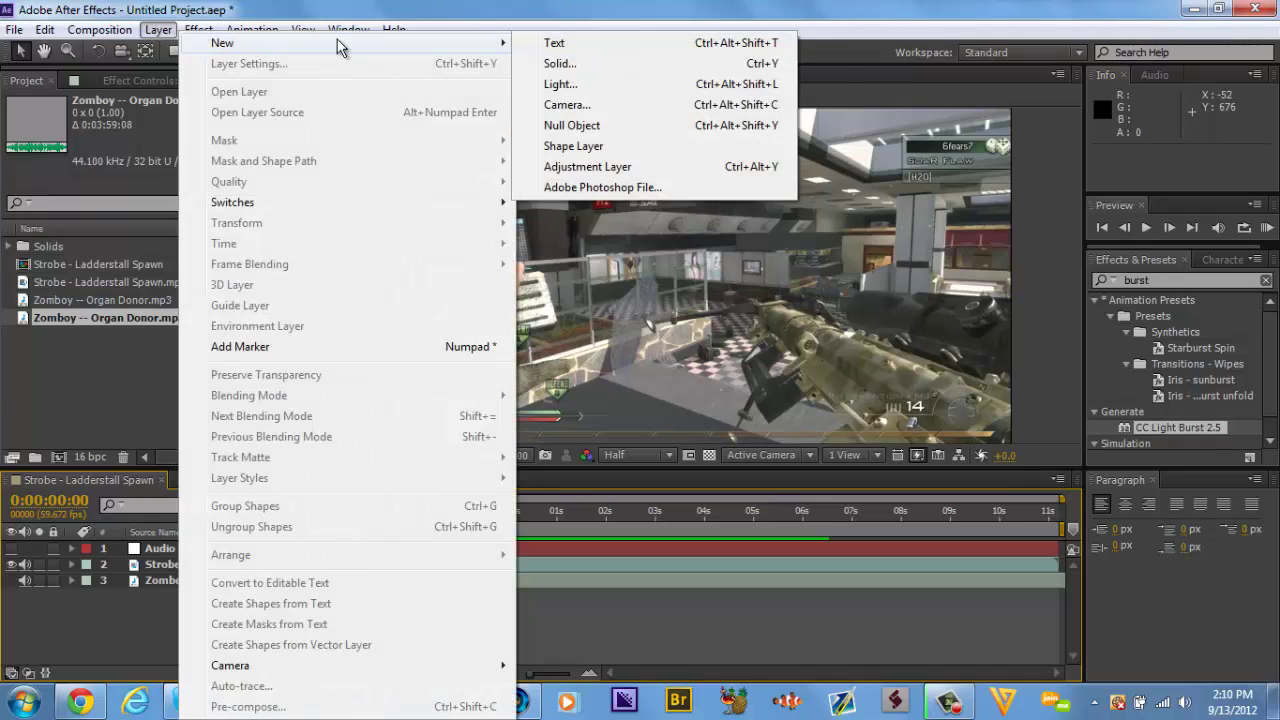
left_click(574, 167)
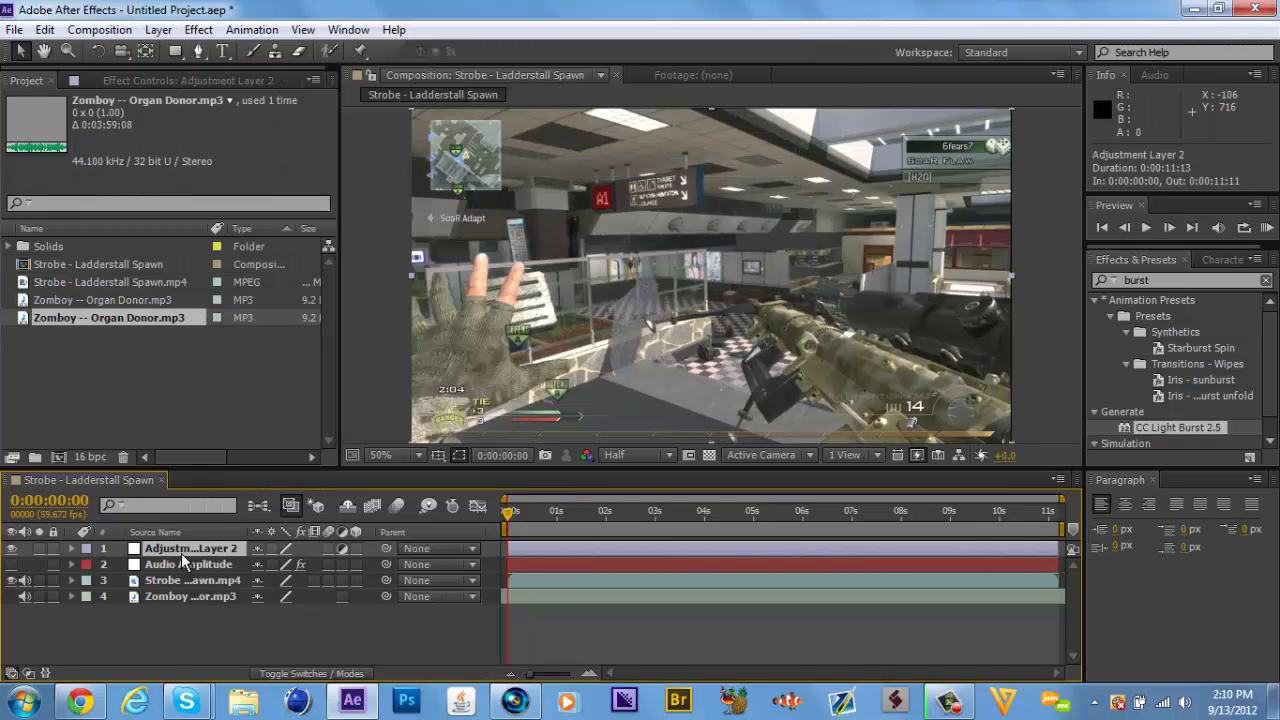
left_click_drag(181, 553, 181, 584)
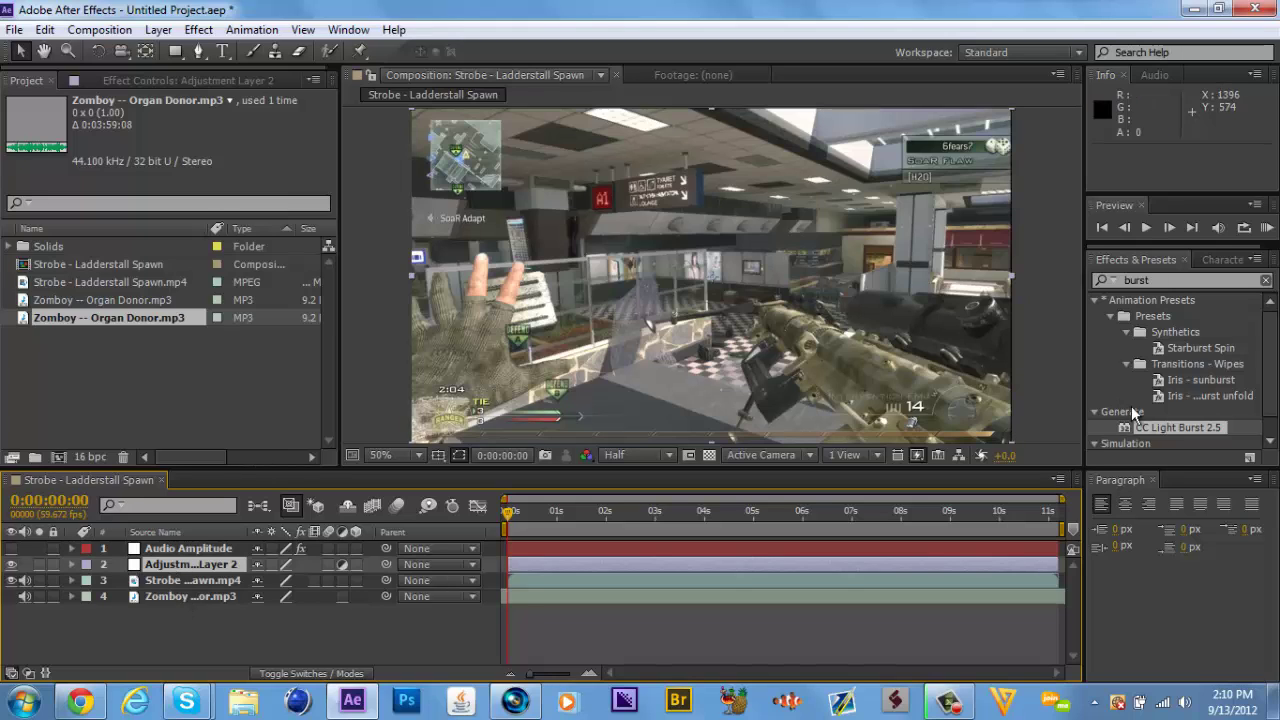
left_click_drag(1158, 428, 516, 566)
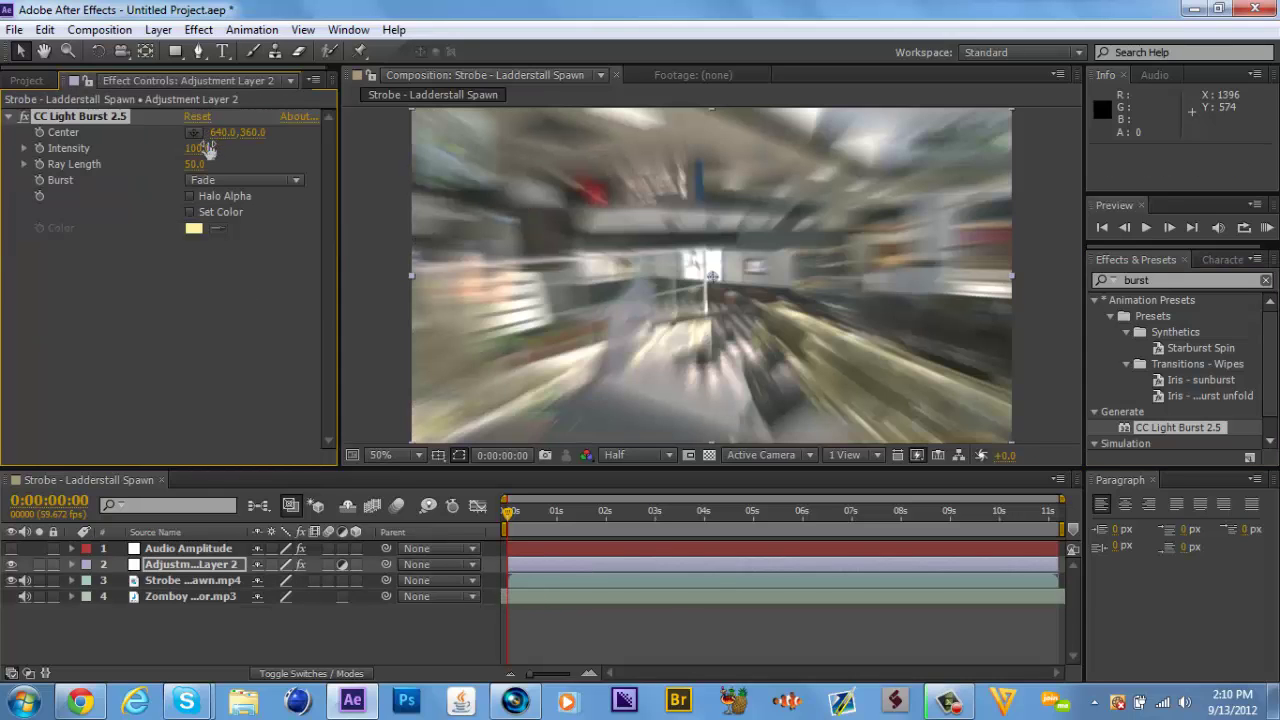
Set CC Light Burst 2.5 Intensity and Ray Length both to 0.
left_click(198, 147)
type("0")
key("Return")
left_click(194, 164)
type("0")
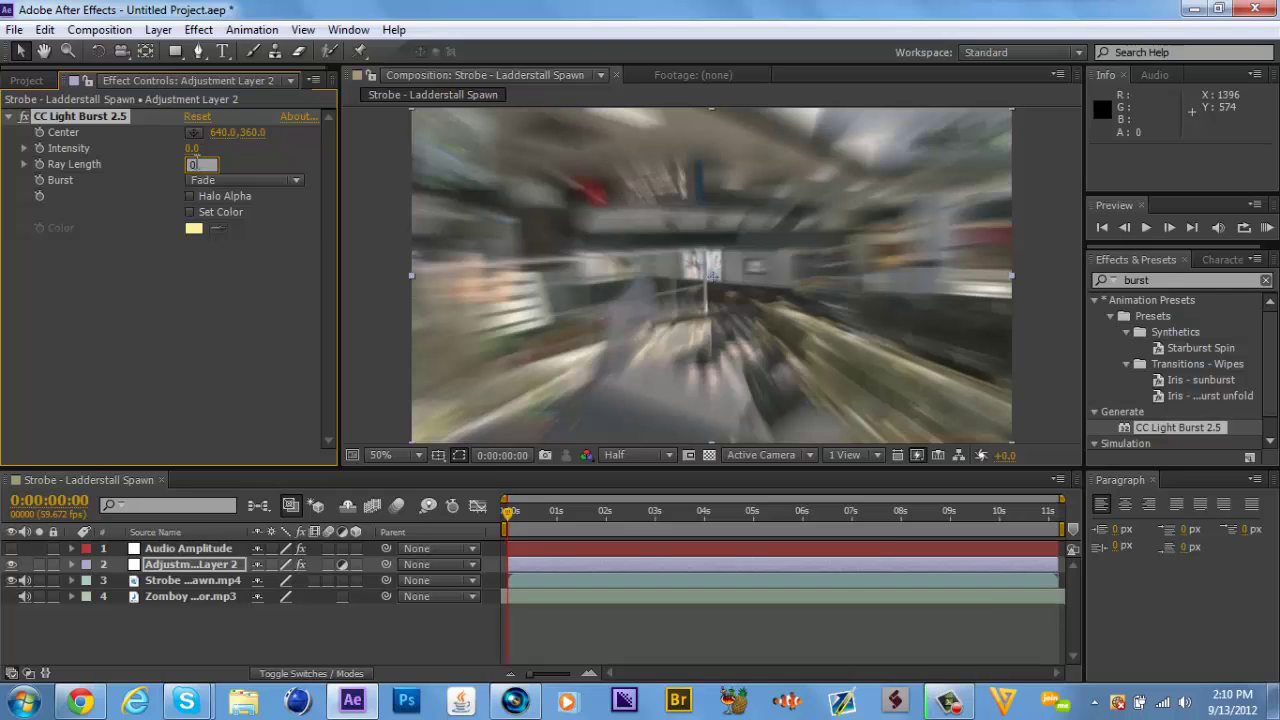
key("Return")
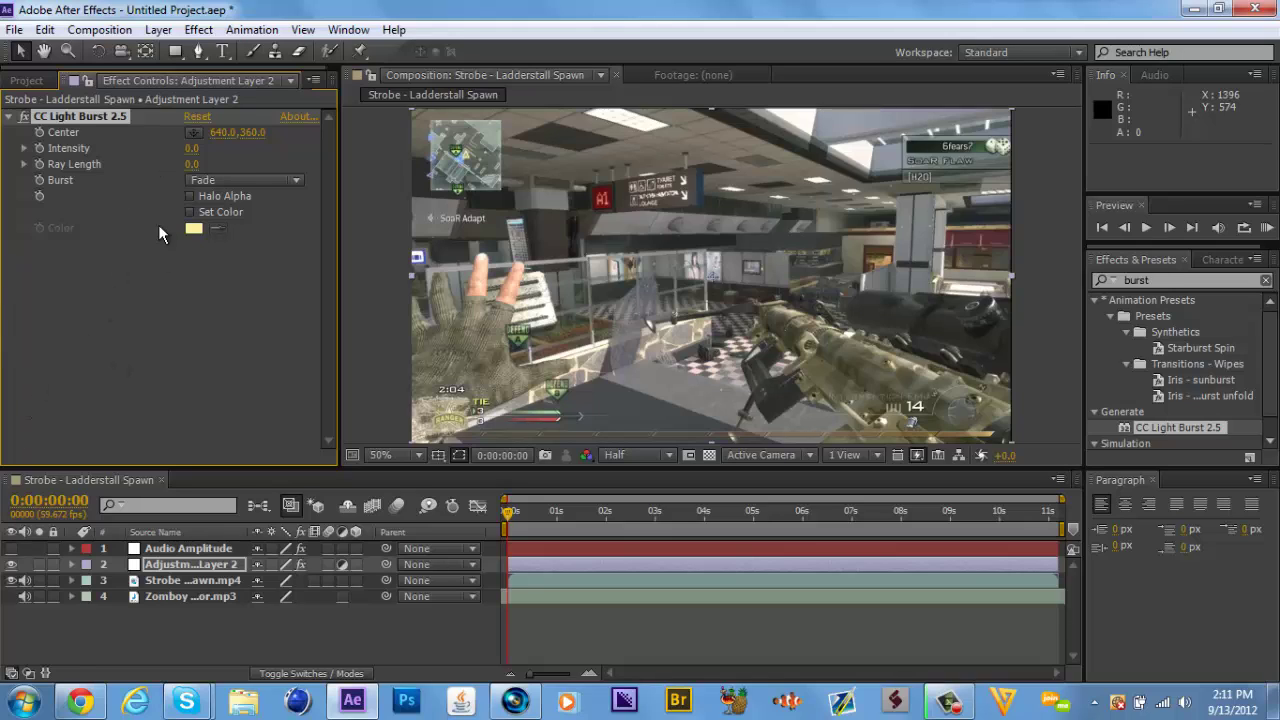
Delete Audio Amplitude's Left and Right Channel effects and set the Both Channels slider to 0.
left_click(160, 548)
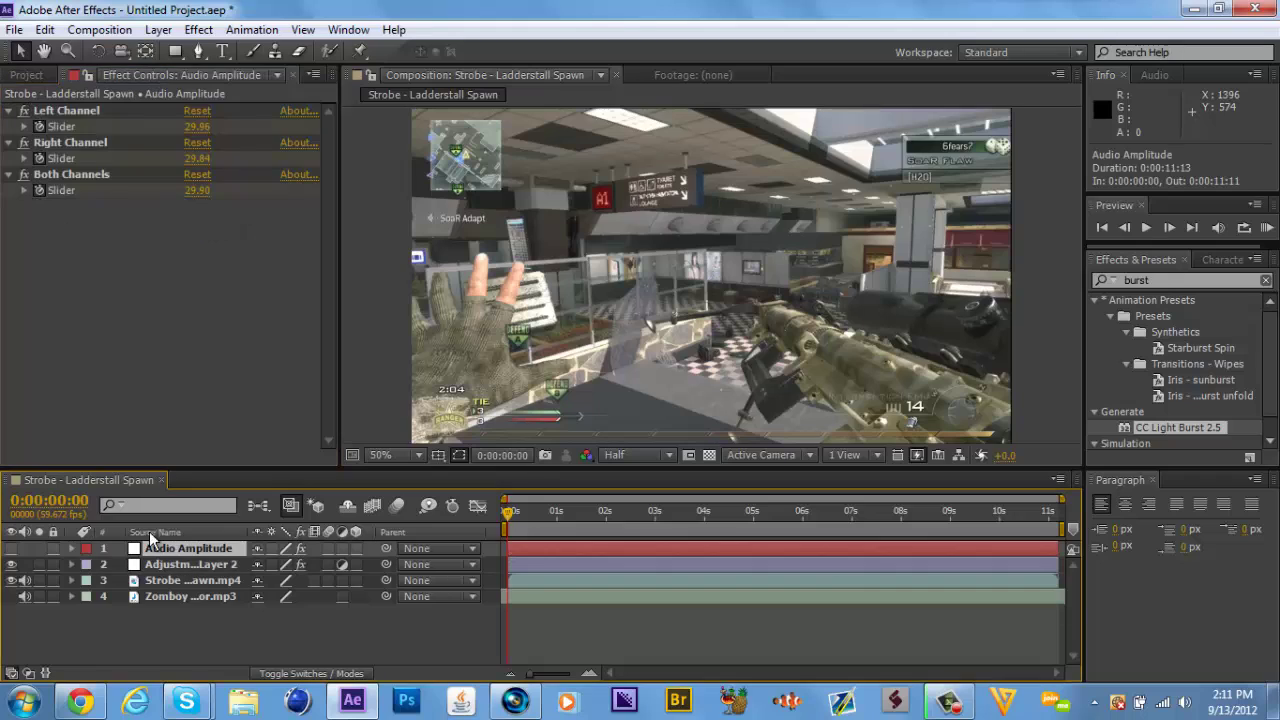
left_click(52, 113)
key("Delete")
left_click(52, 113)
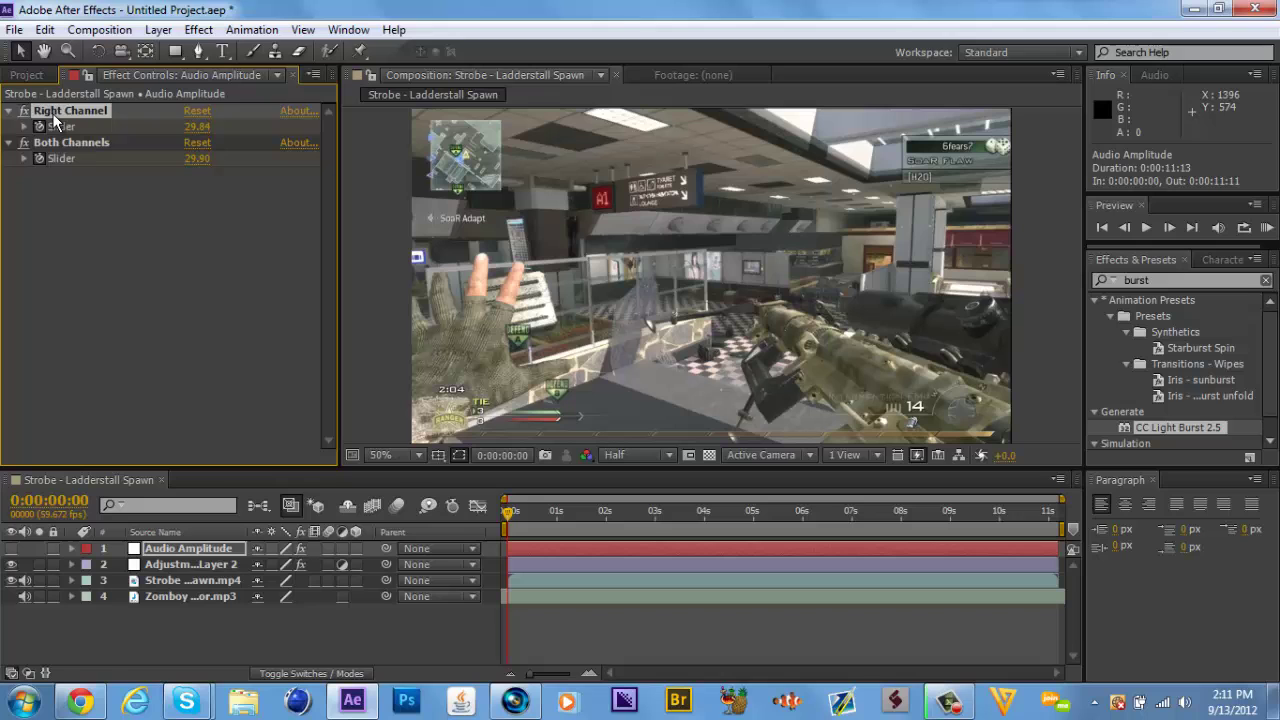
key("Delete")
left_click(196, 128)
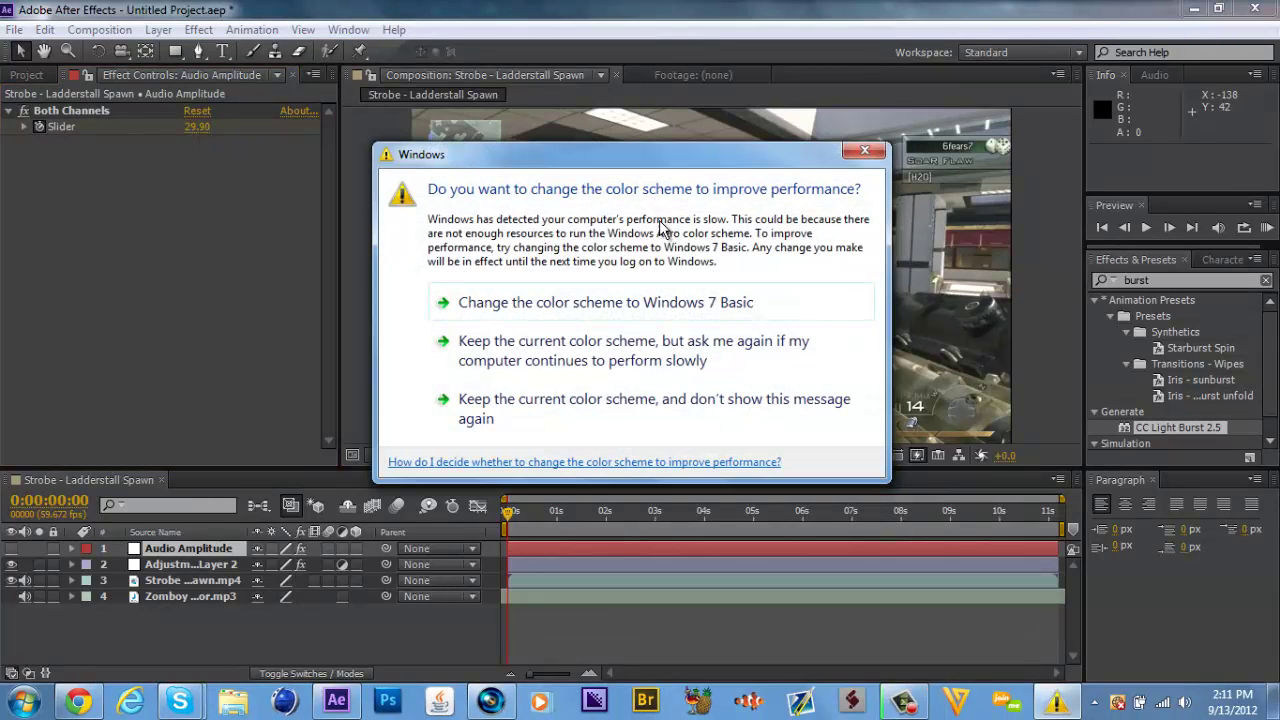
left_click(866, 151)
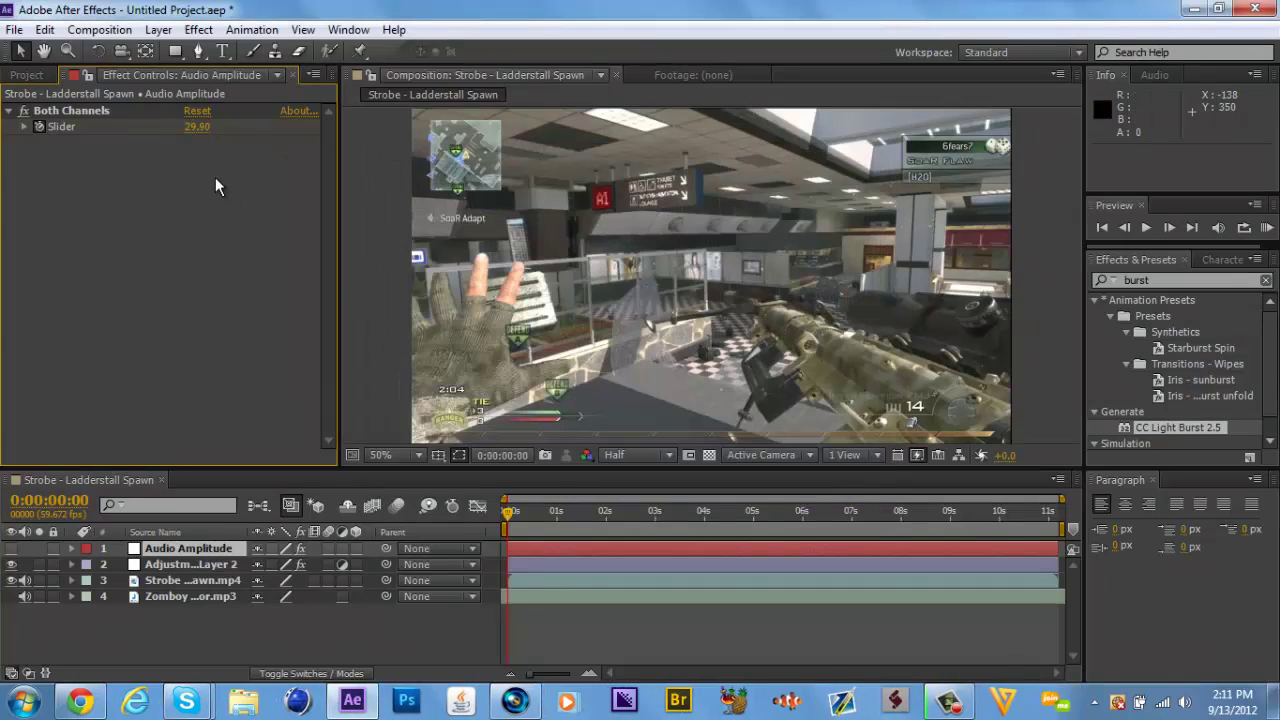
left_click(200, 128)
type("0")
key("Return")
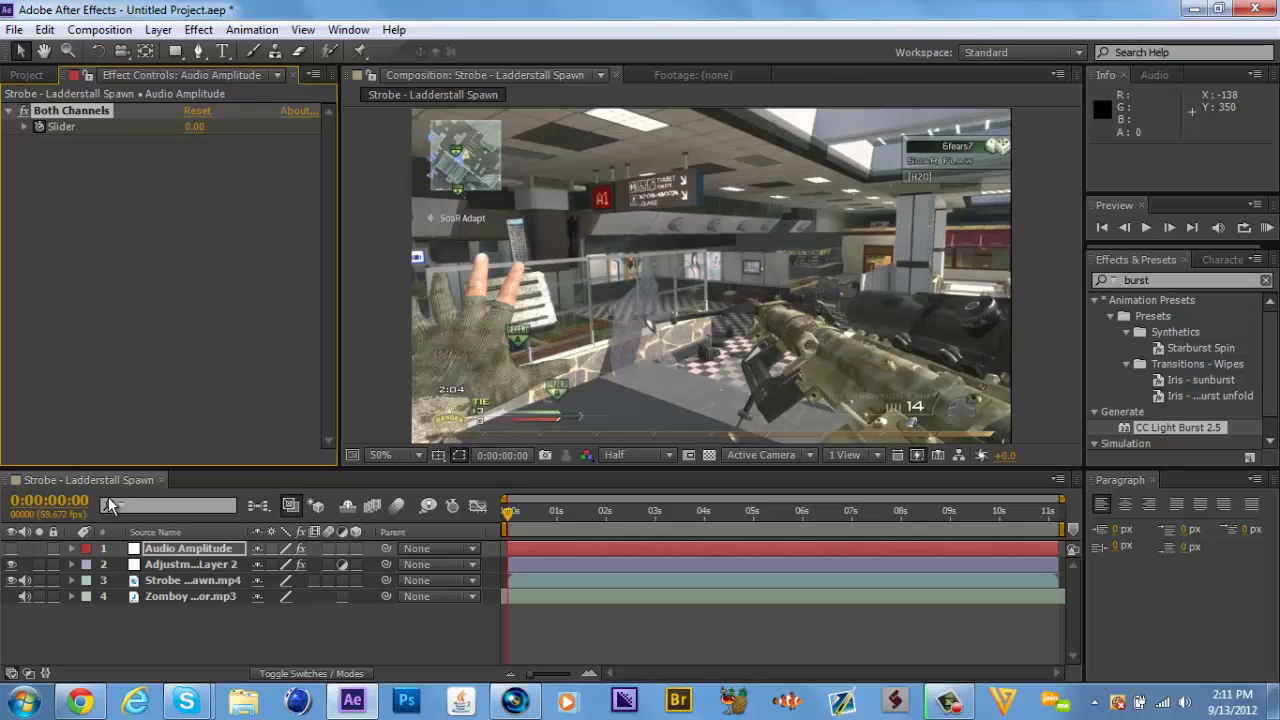
Expand Adjustment Layer 2 and Audio Amplitude to show Both Channels Slider and CC Light Burst 2.5 properties.
left_click(72, 564)
left_click(88, 580)
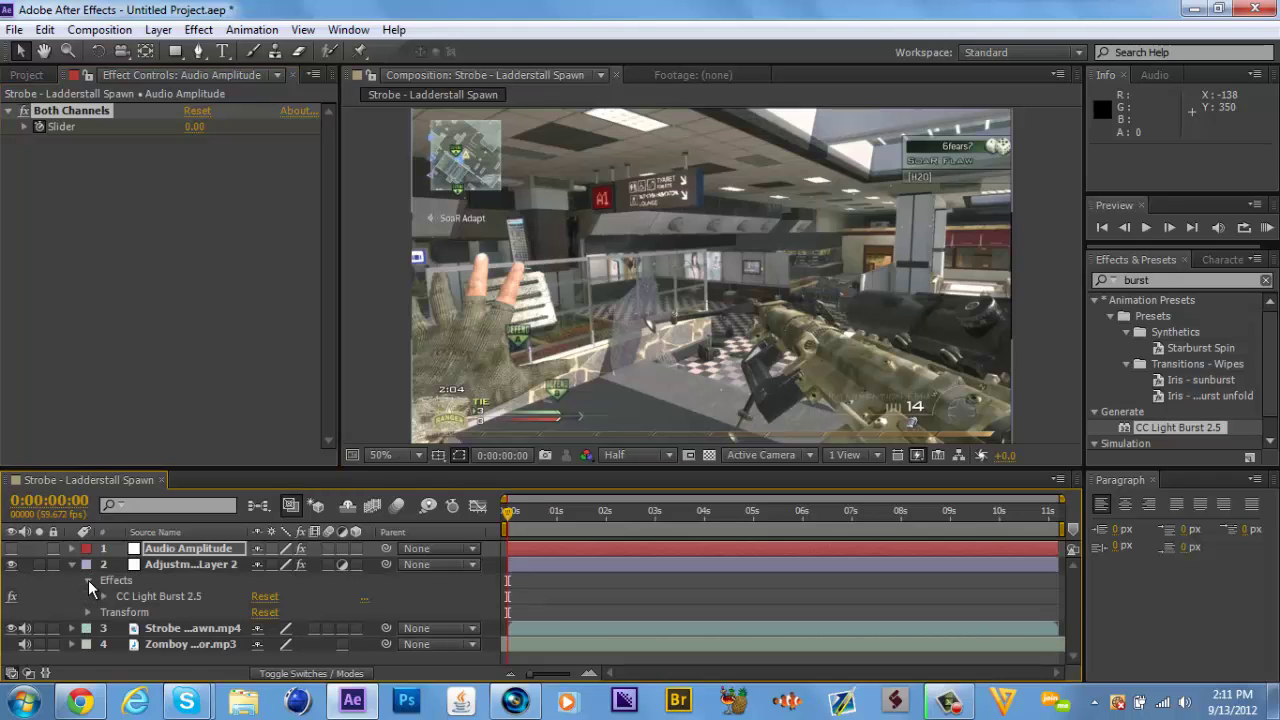
left_click(73, 548)
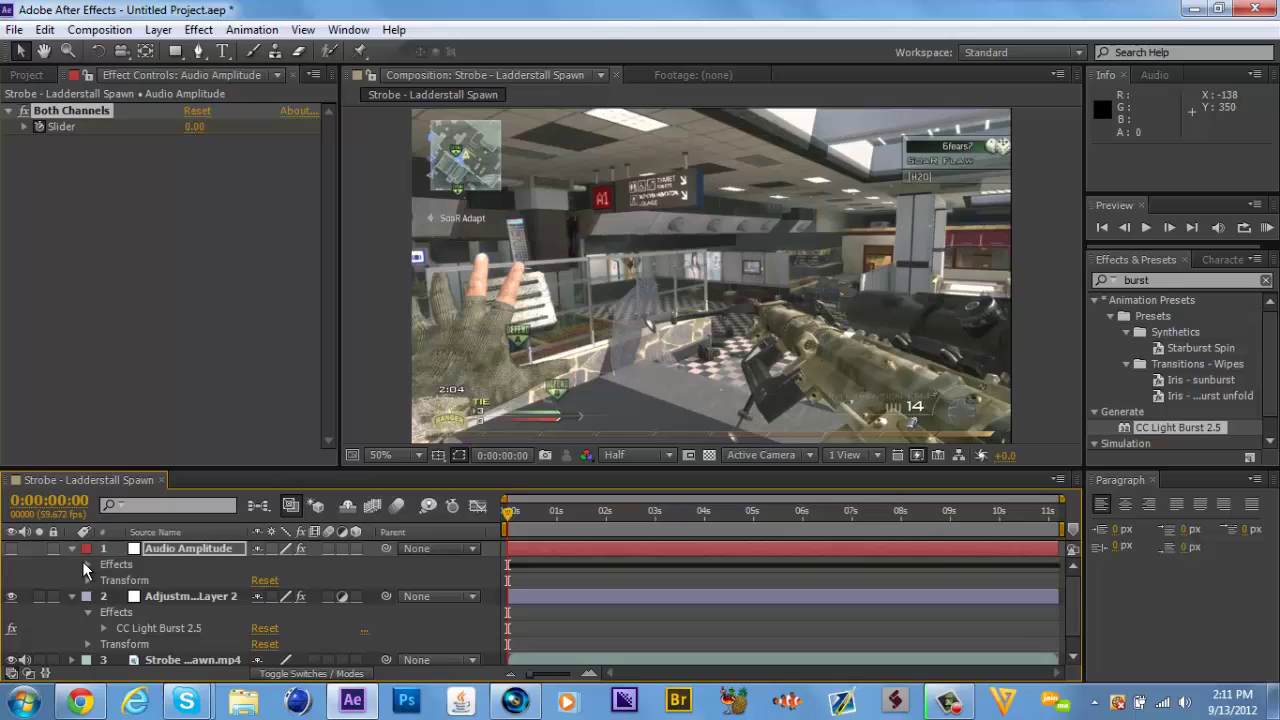
left_click(87, 564)
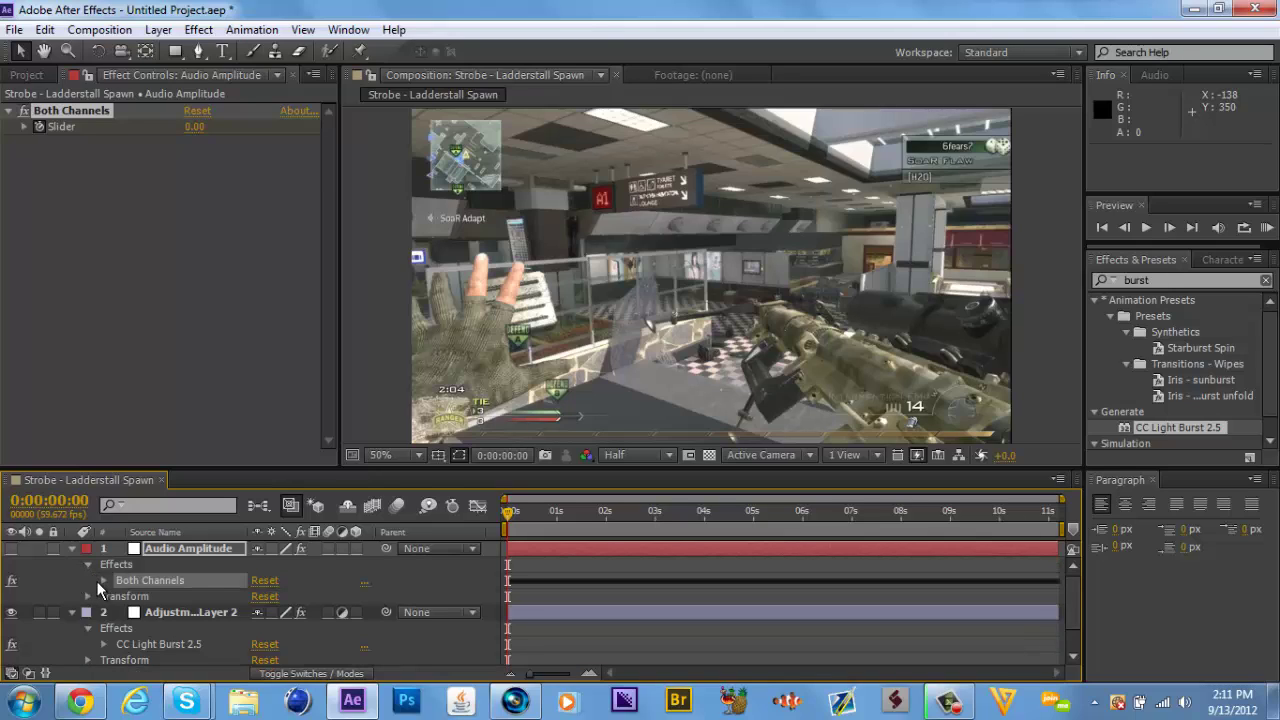
left_click(104, 580)
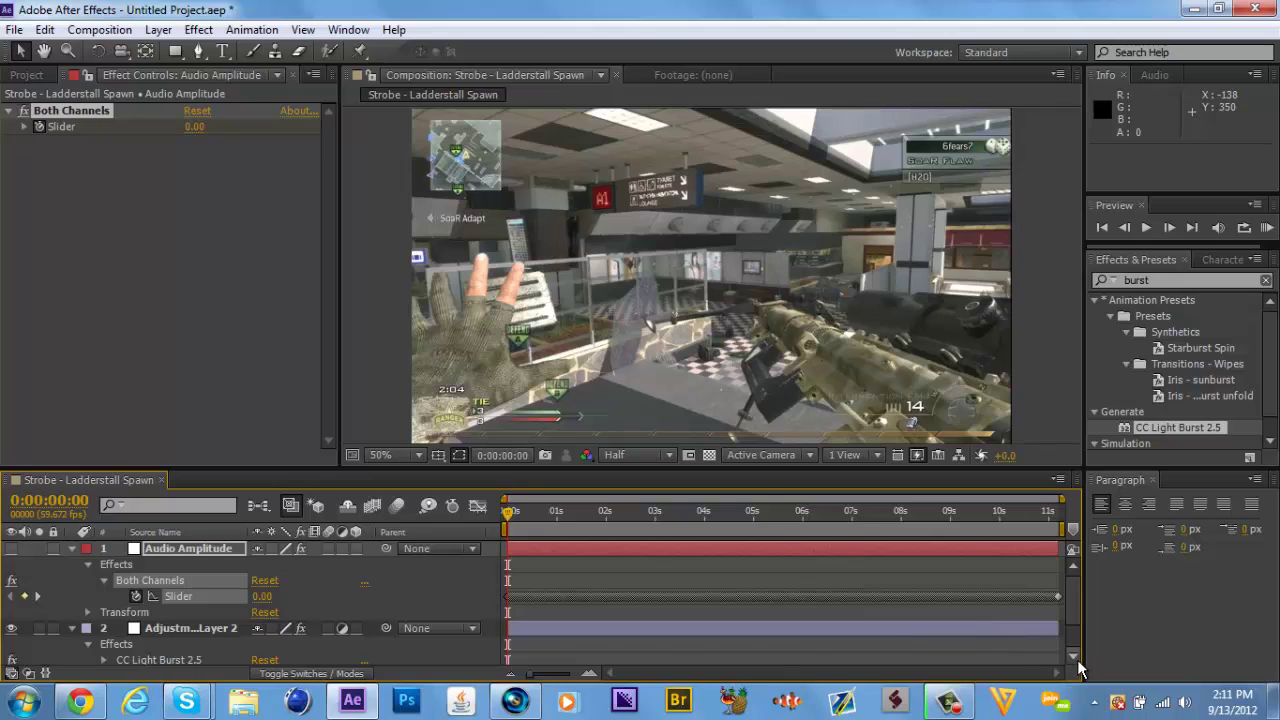
scroll(1077, 659, "down", 2)
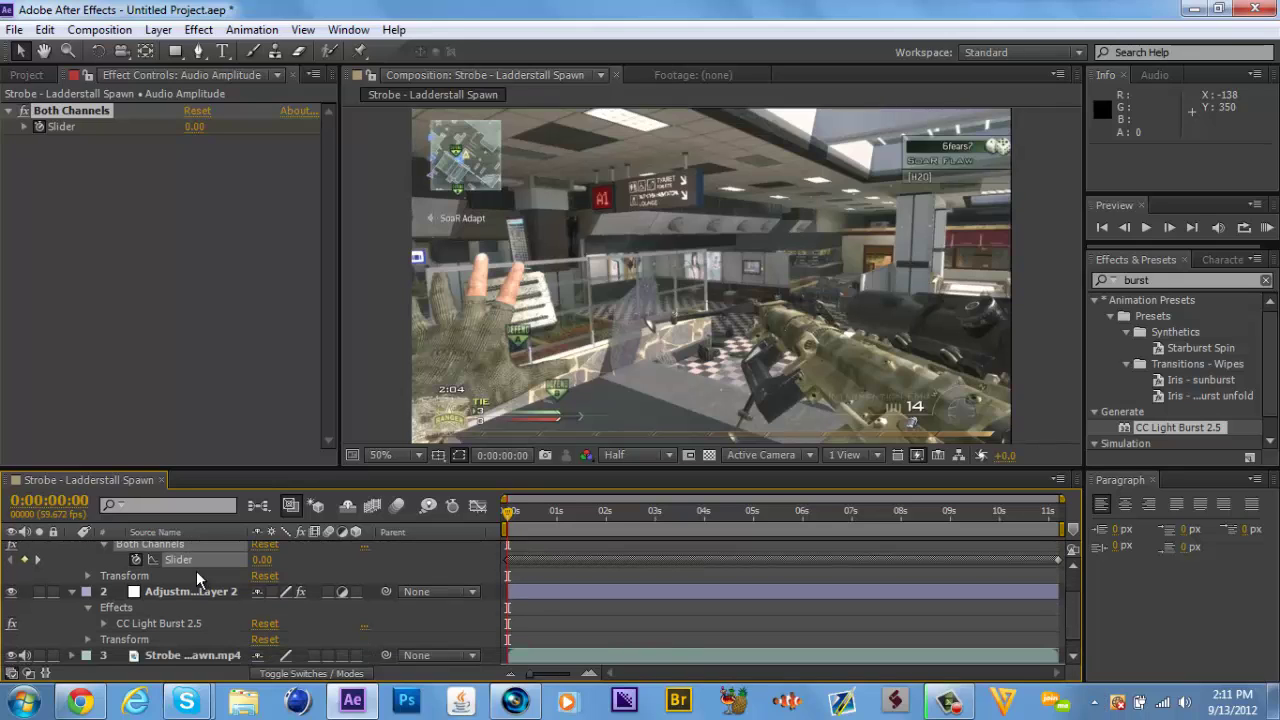
left_click(103, 625)
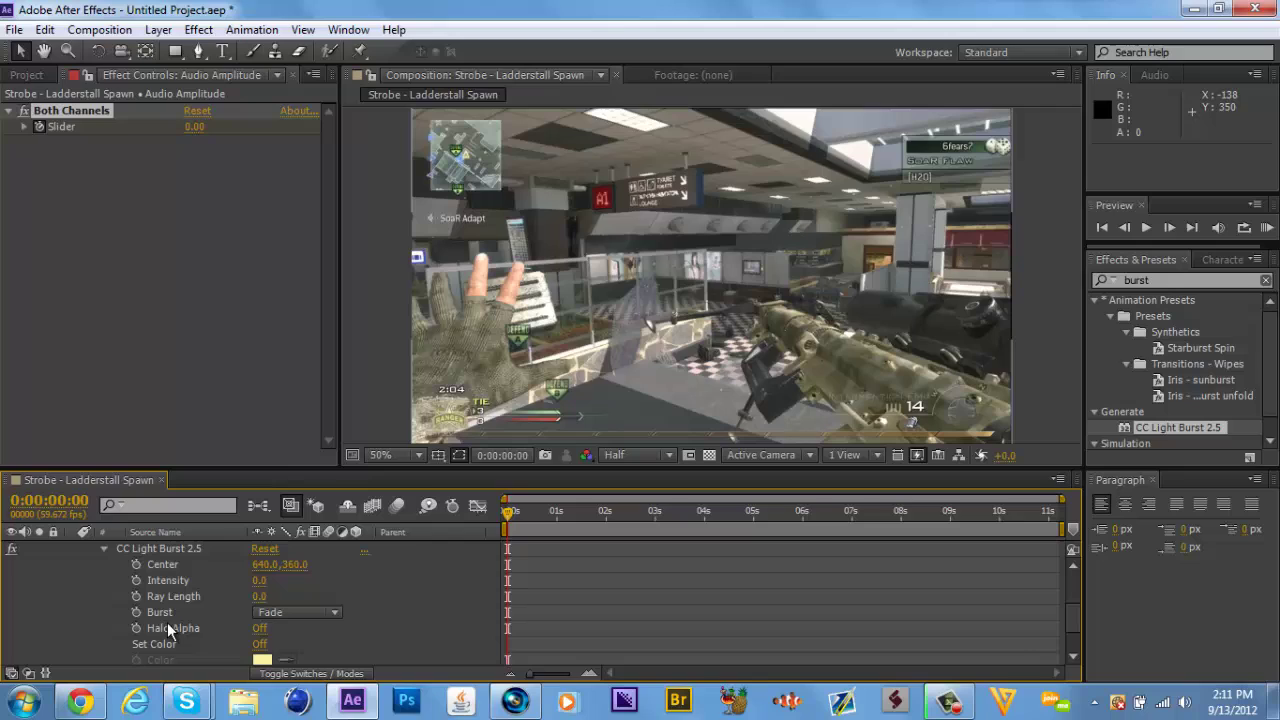
Add expressions to Intensity and Ray Length, pick-whipping each to Audio Amplitude's Both Channels Slider.
left_click(135, 580, "alt")
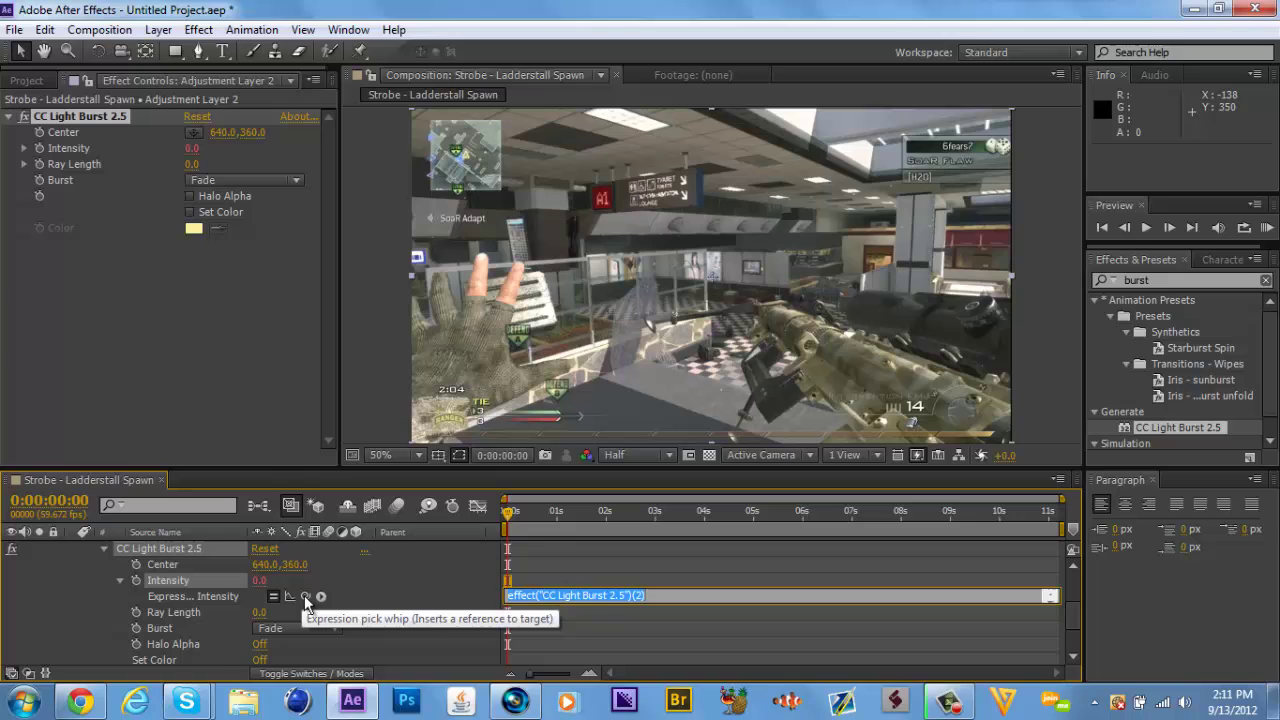
left_click_drag(277, 553, 181, 573)
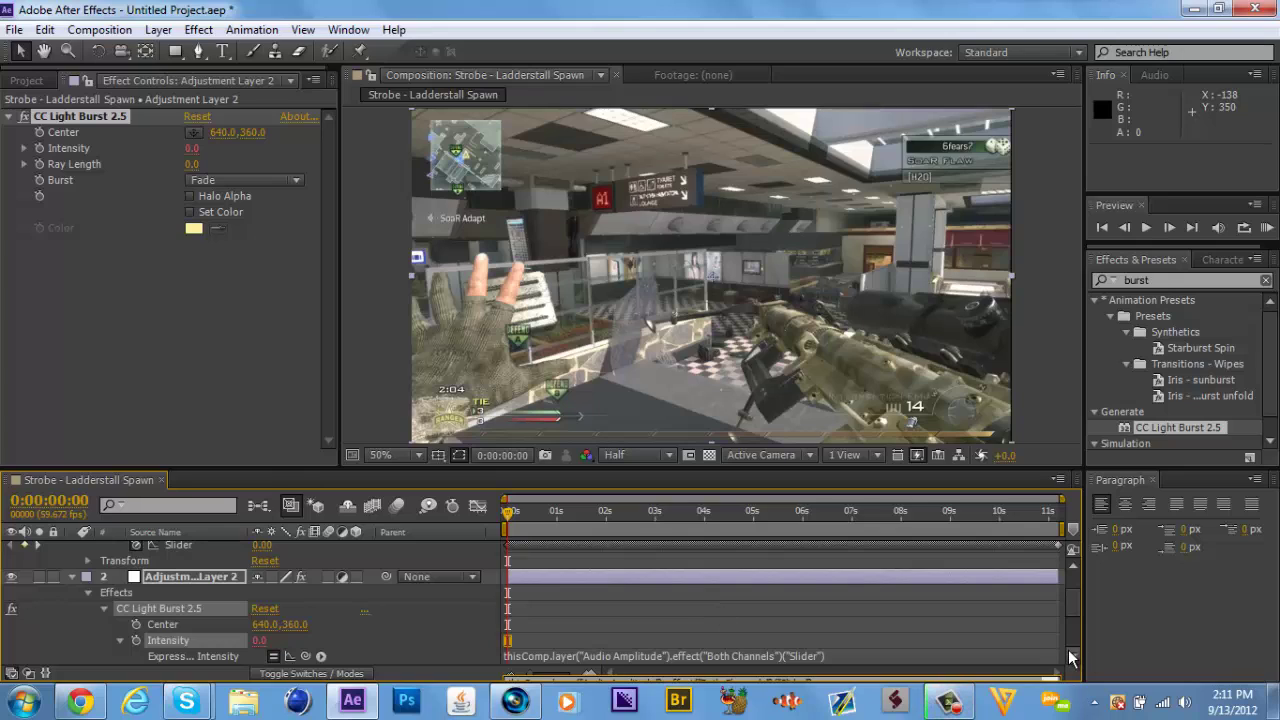
scroll(1072, 657, "down", 3)
scroll(1072, 657, "down", 2)
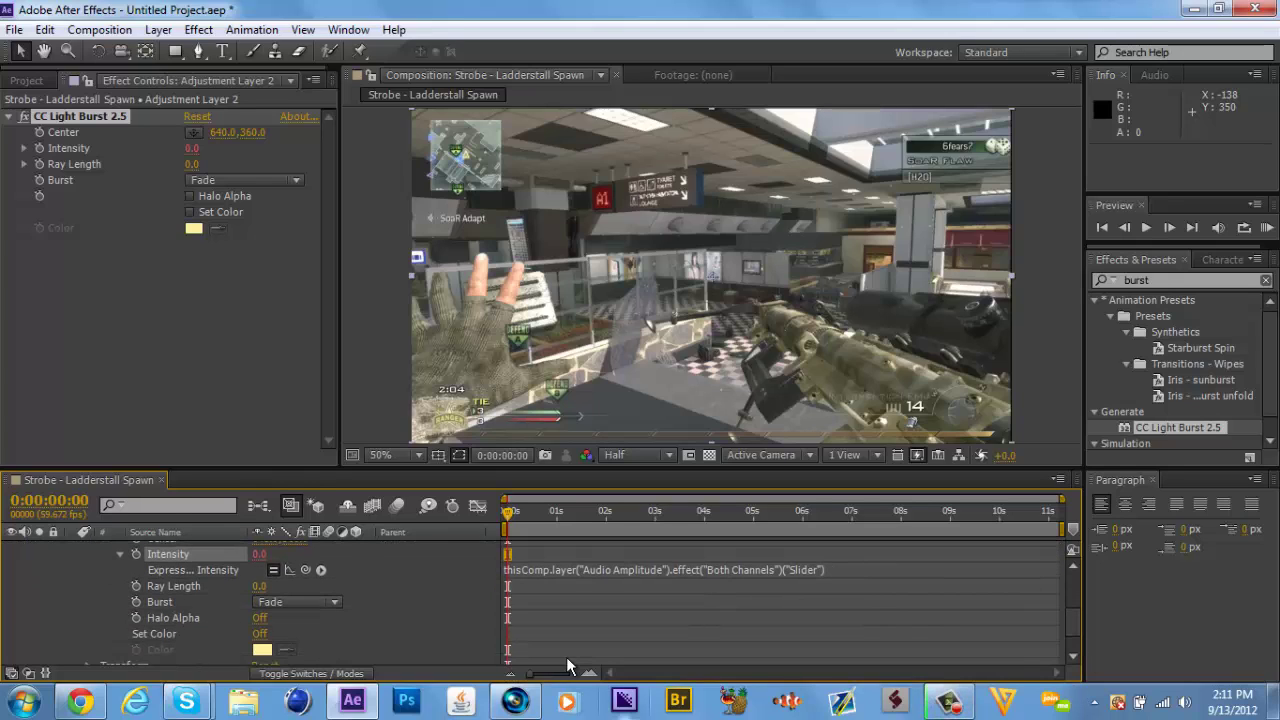
left_click(137, 586, "alt")
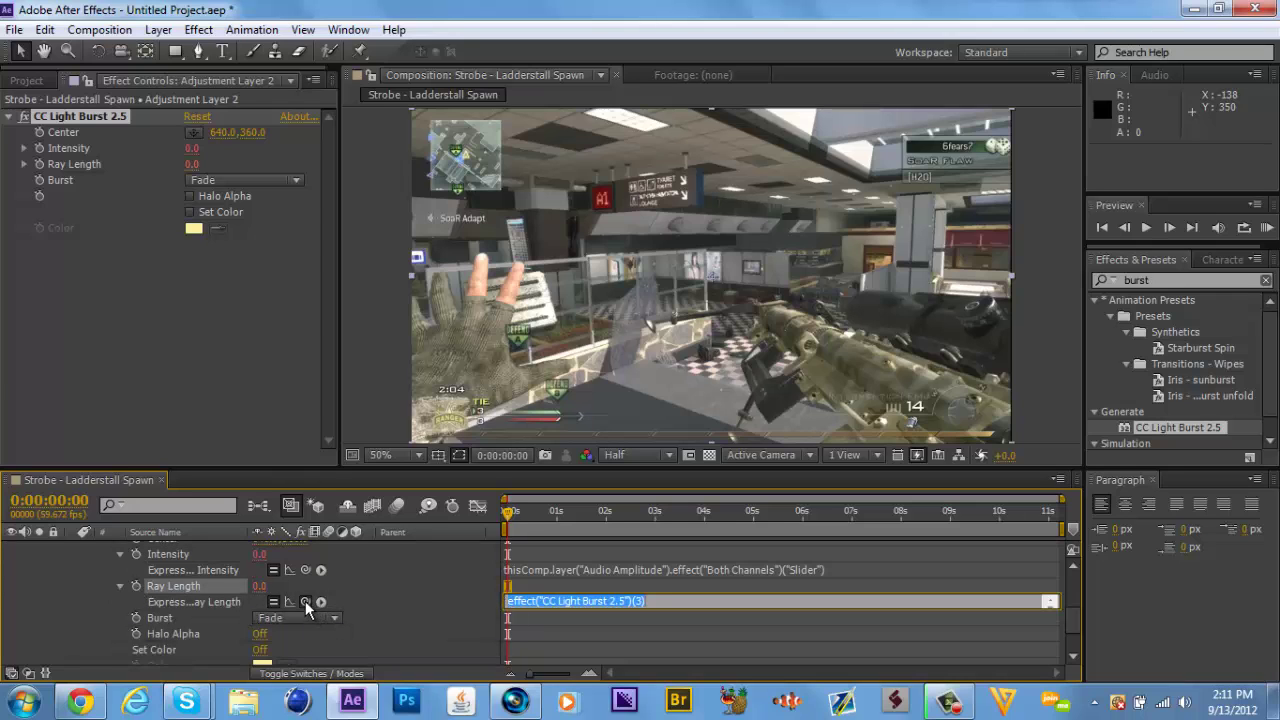
left_click_drag(305, 601, 203, 586)
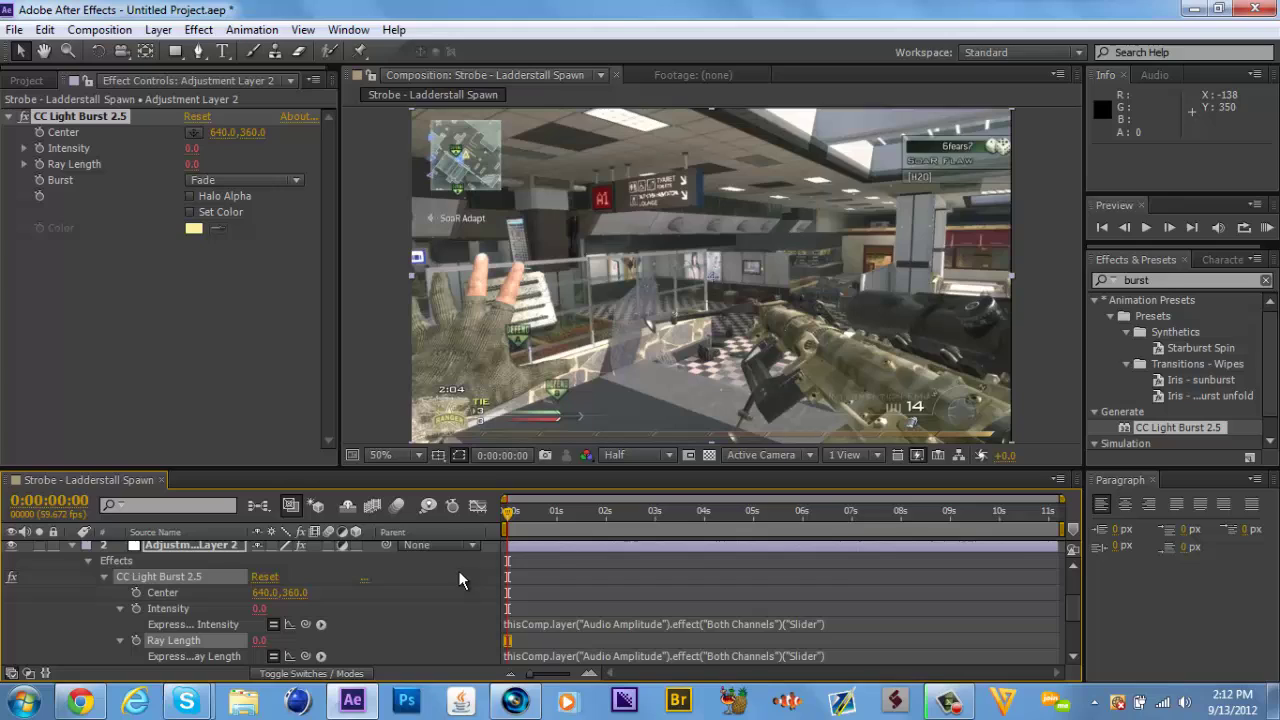
Append +60 to the Intensity expression and +10 to the Ray Length expression.
left_click(835, 625)
left_click(836, 626)
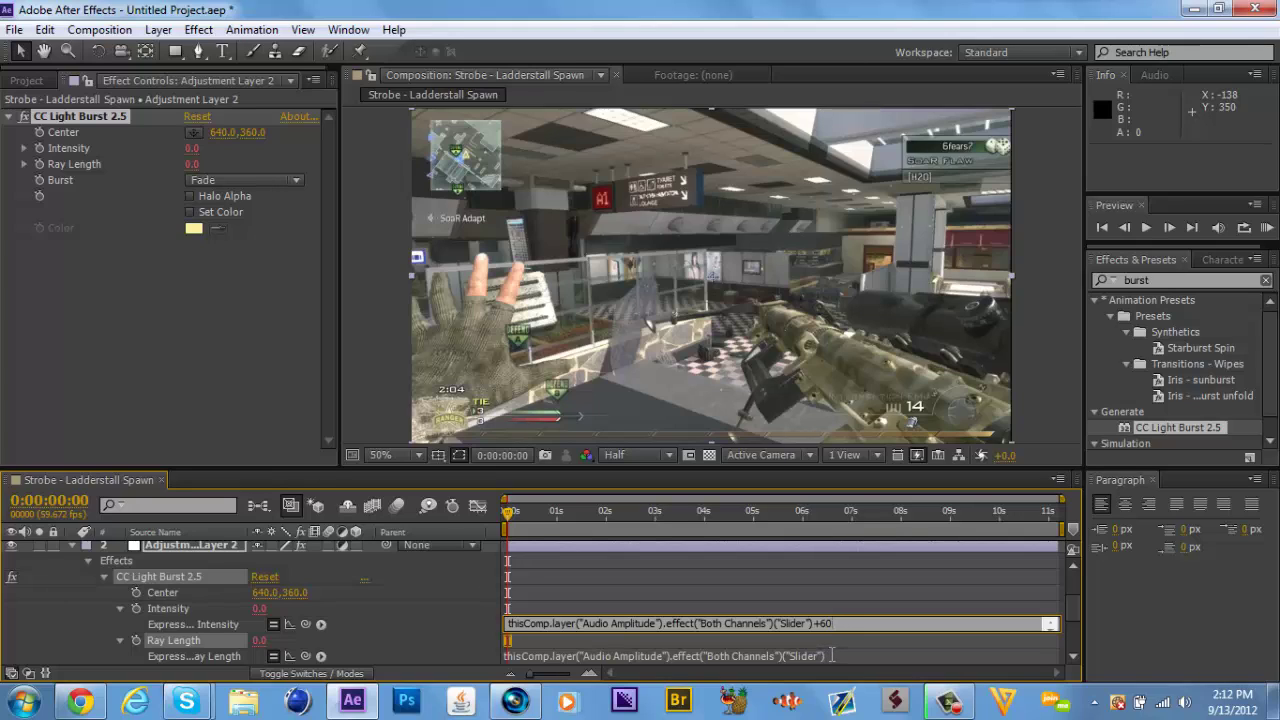
left_click(831, 655)
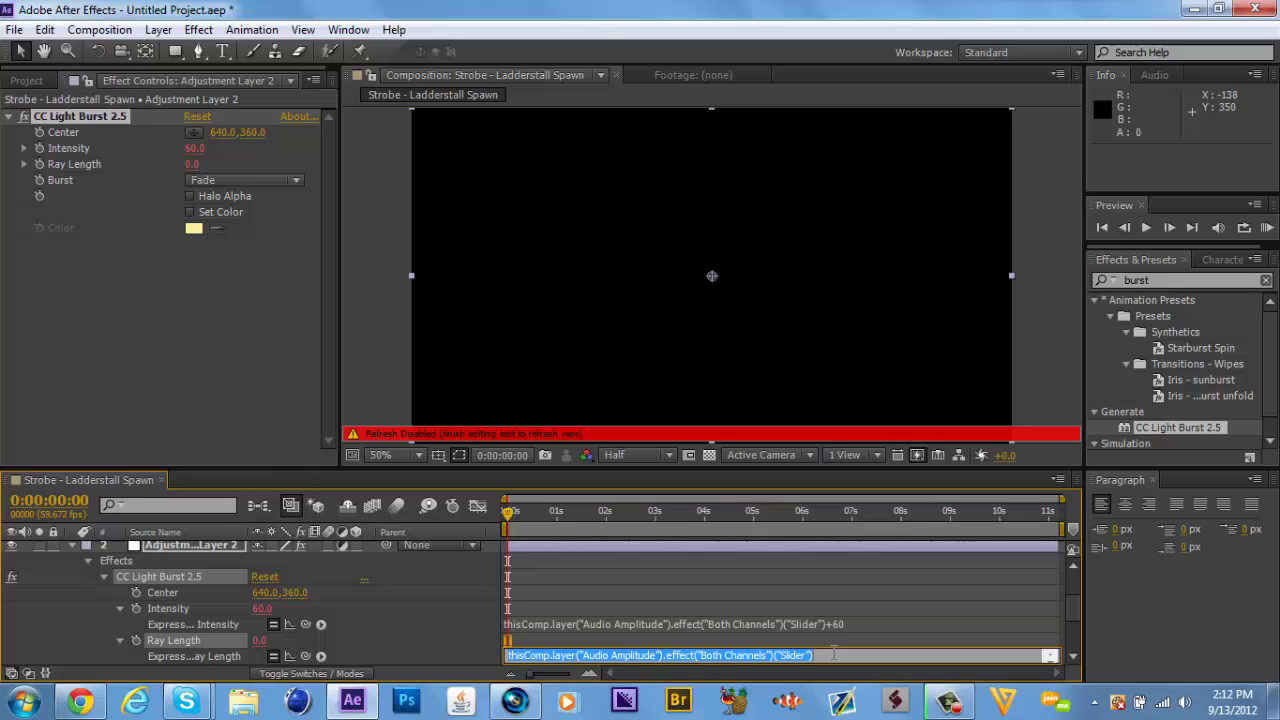
left_click(833, 655)
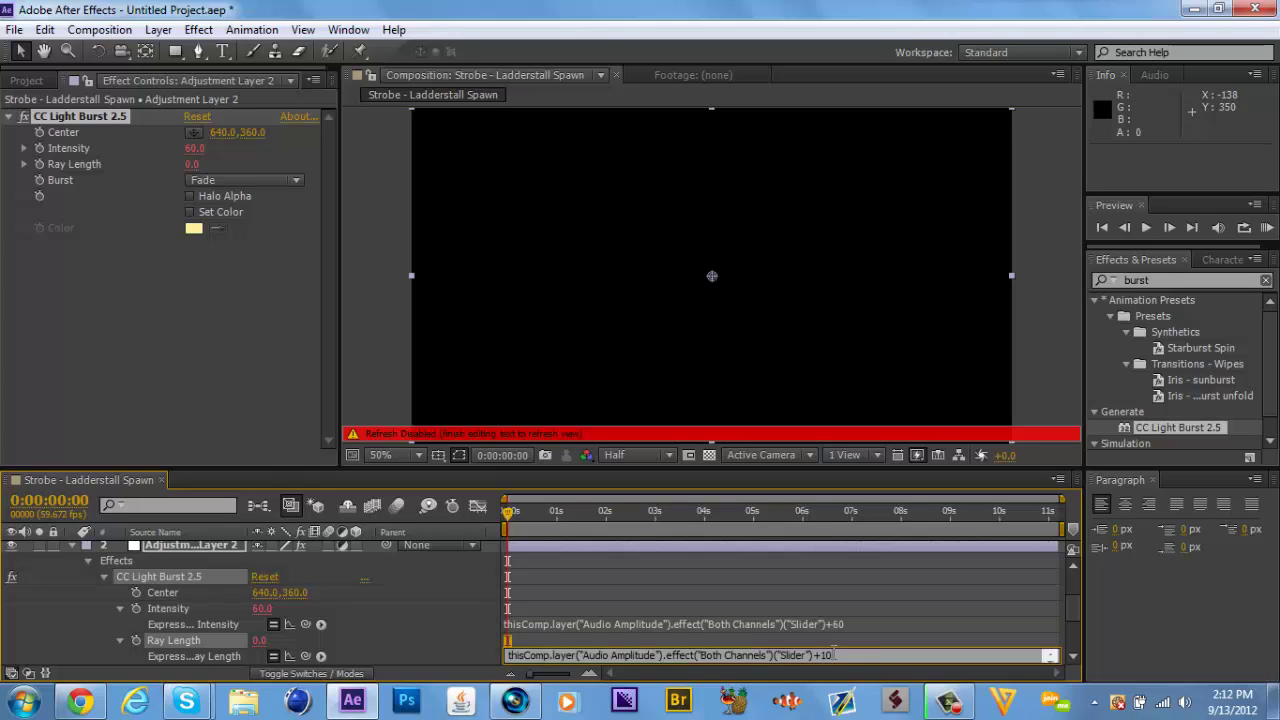
left_click(839, 642)
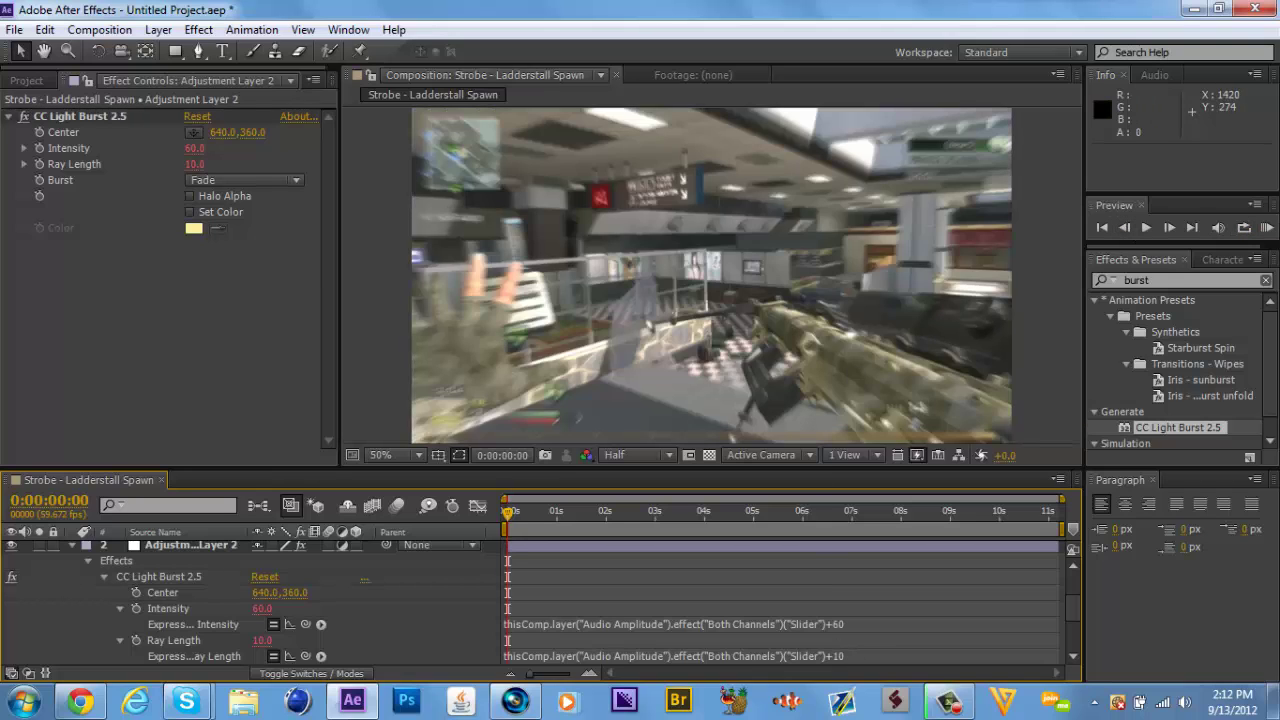
Preview the composition with the music to check the light burst.
left_click(1267, 229)
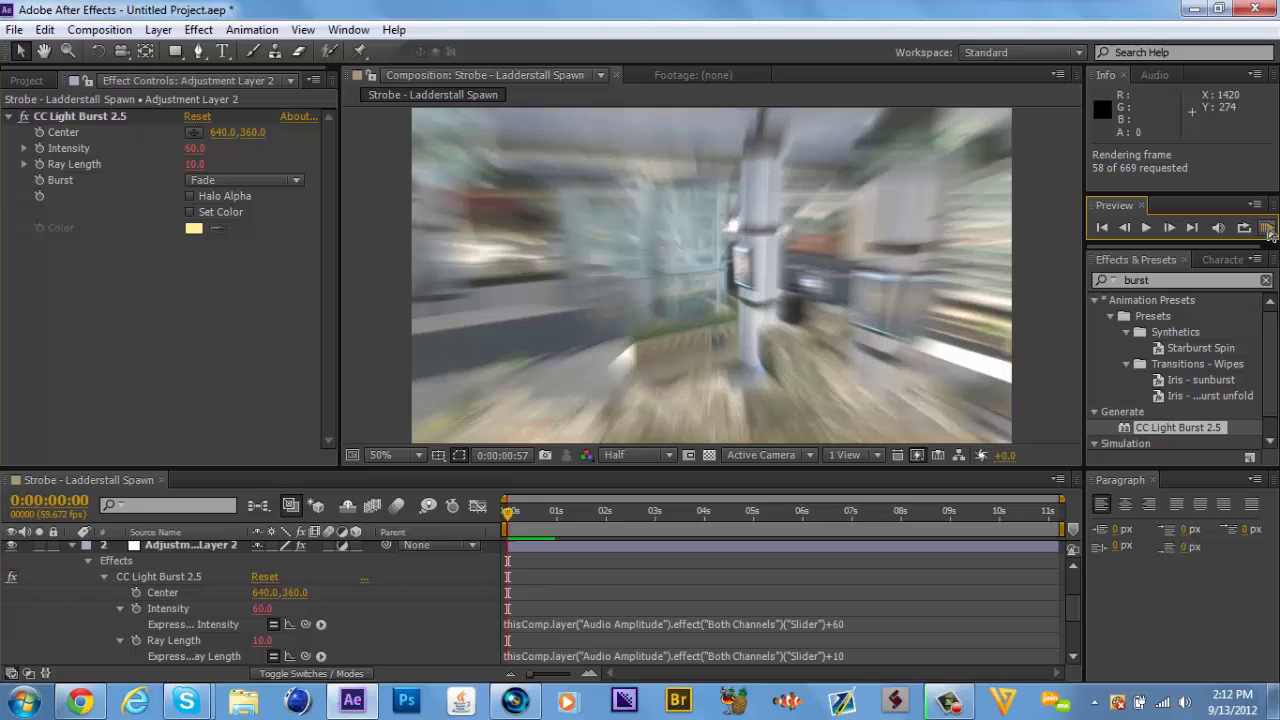
left_click(1267, 229)
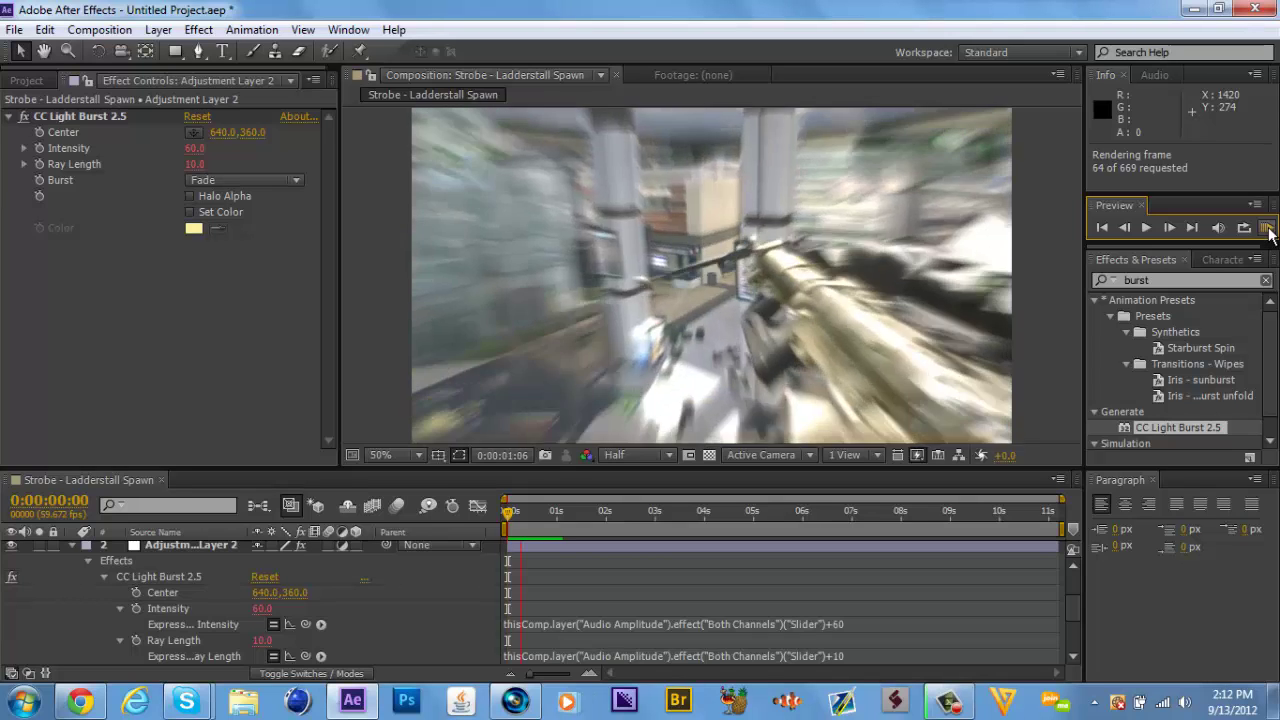
left_click(1267, 229)
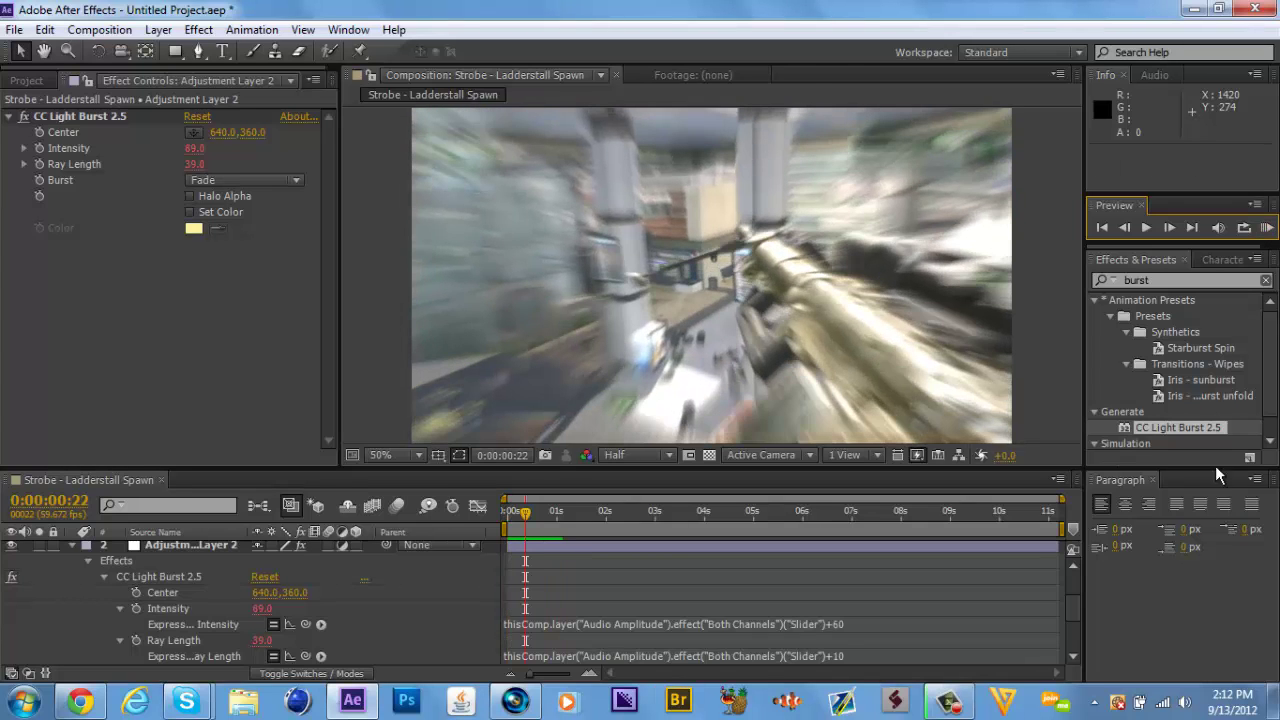
Append -5 and then -4 to the Ray Length expression, bringing Ray Length to 30.0.
left_click(855, 655)
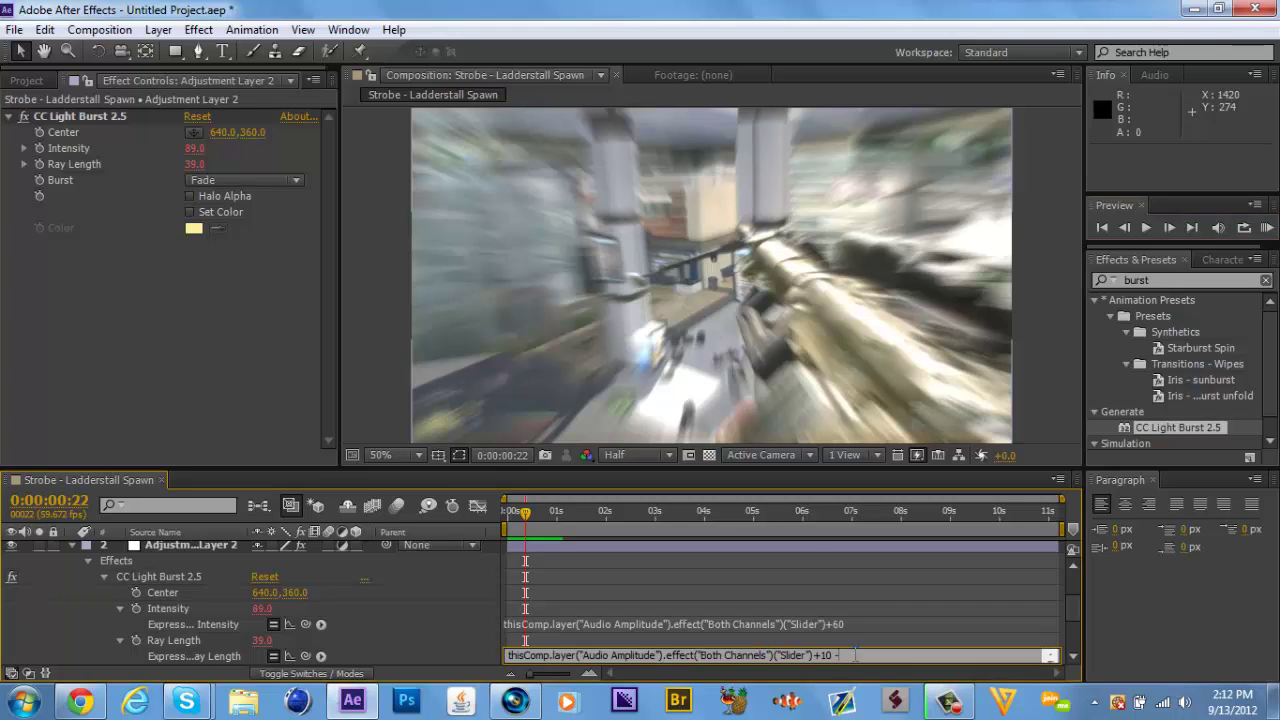
left_click(850, 636)
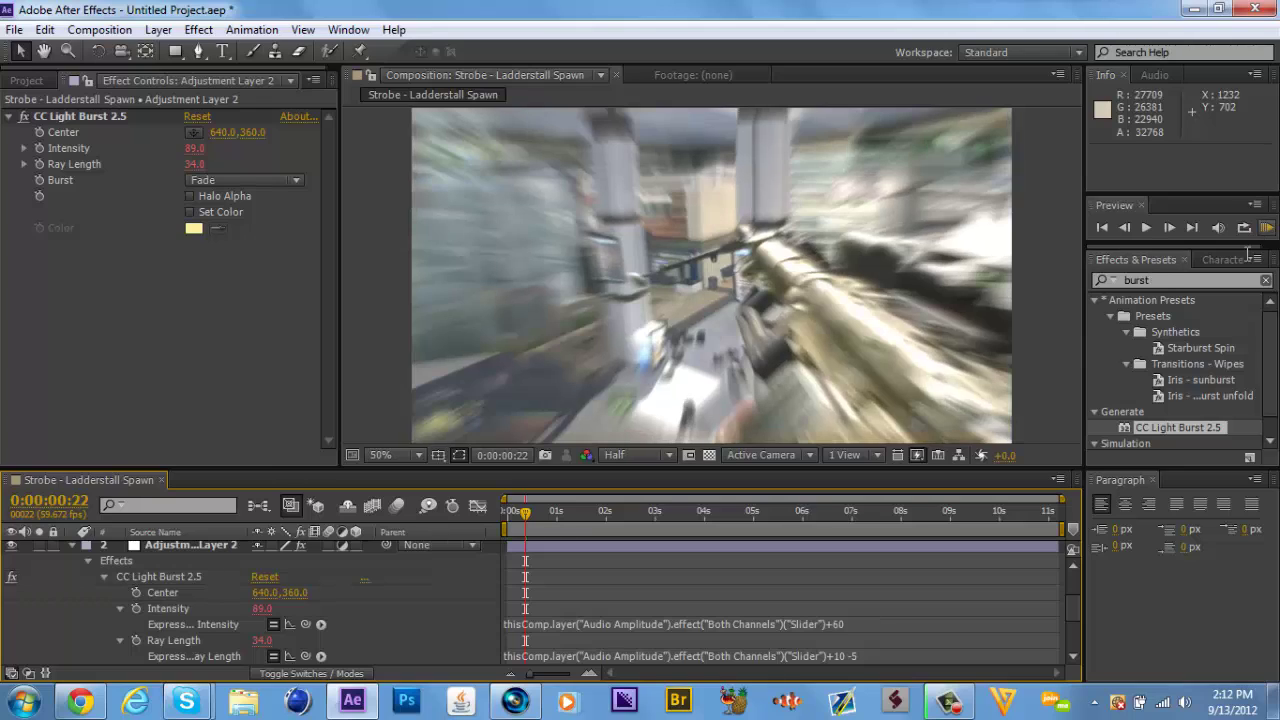
left_click(870, 655)
left_click(870, 655)
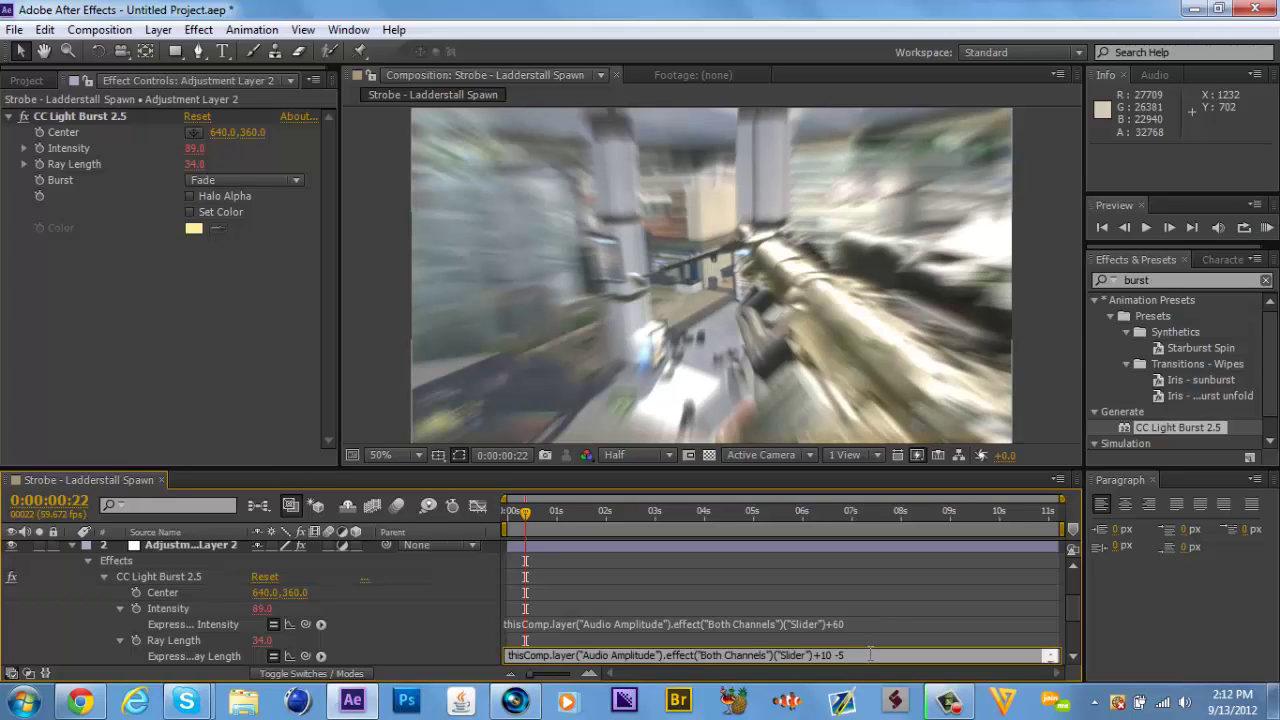
type("-")
left_click(847, 640)
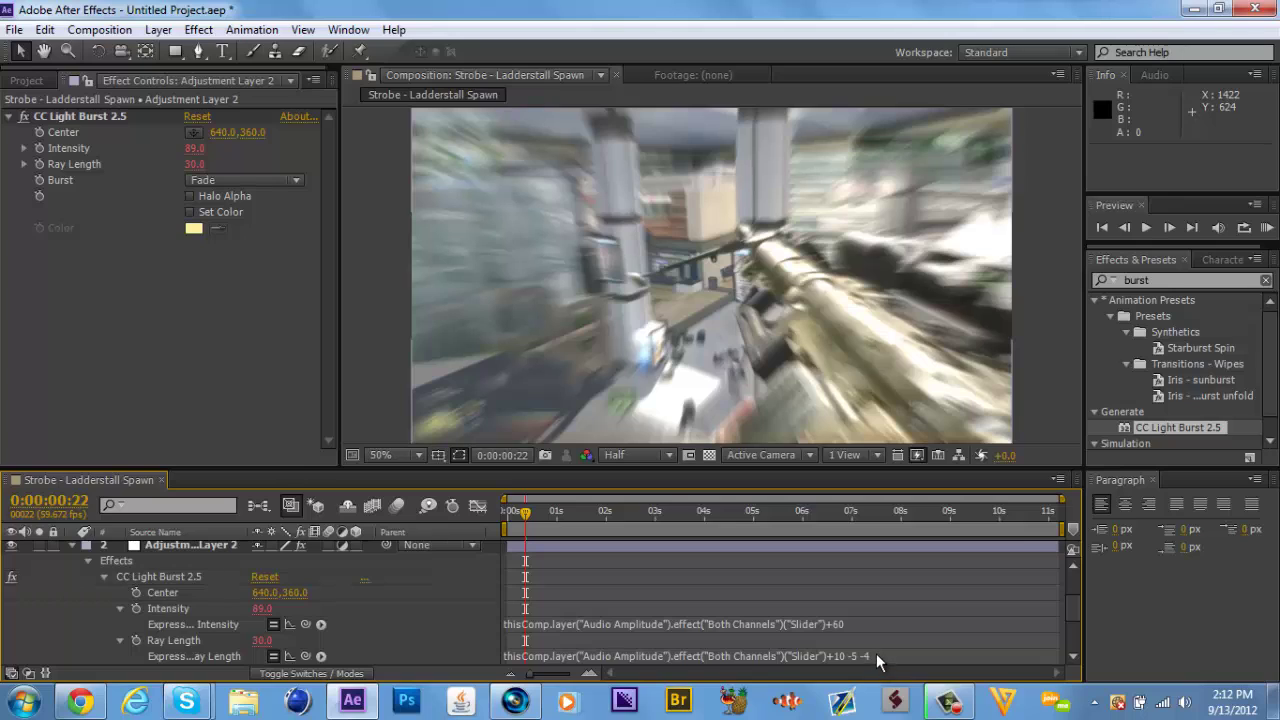
Change the final Ray Length offset to -30 so Ray Length reads 4.0.
left_click(876, 653)
left_click(878, 655)
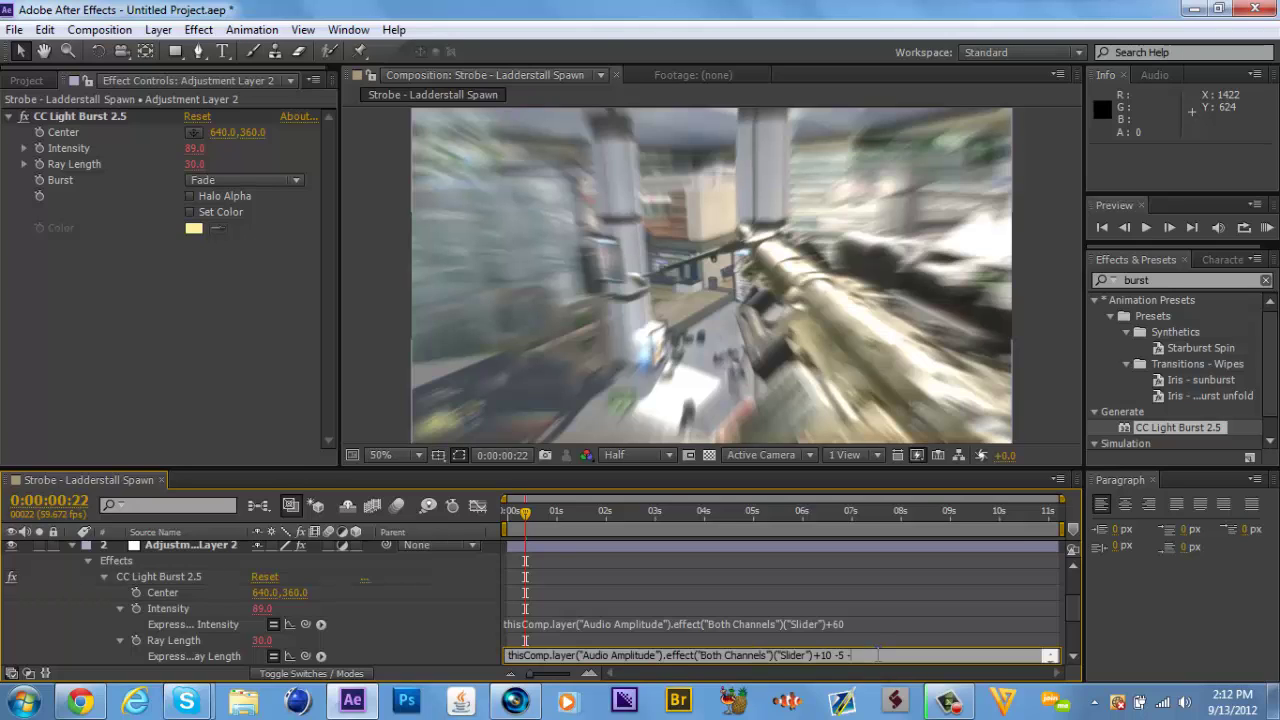
type("30")
left_click(835, 638)
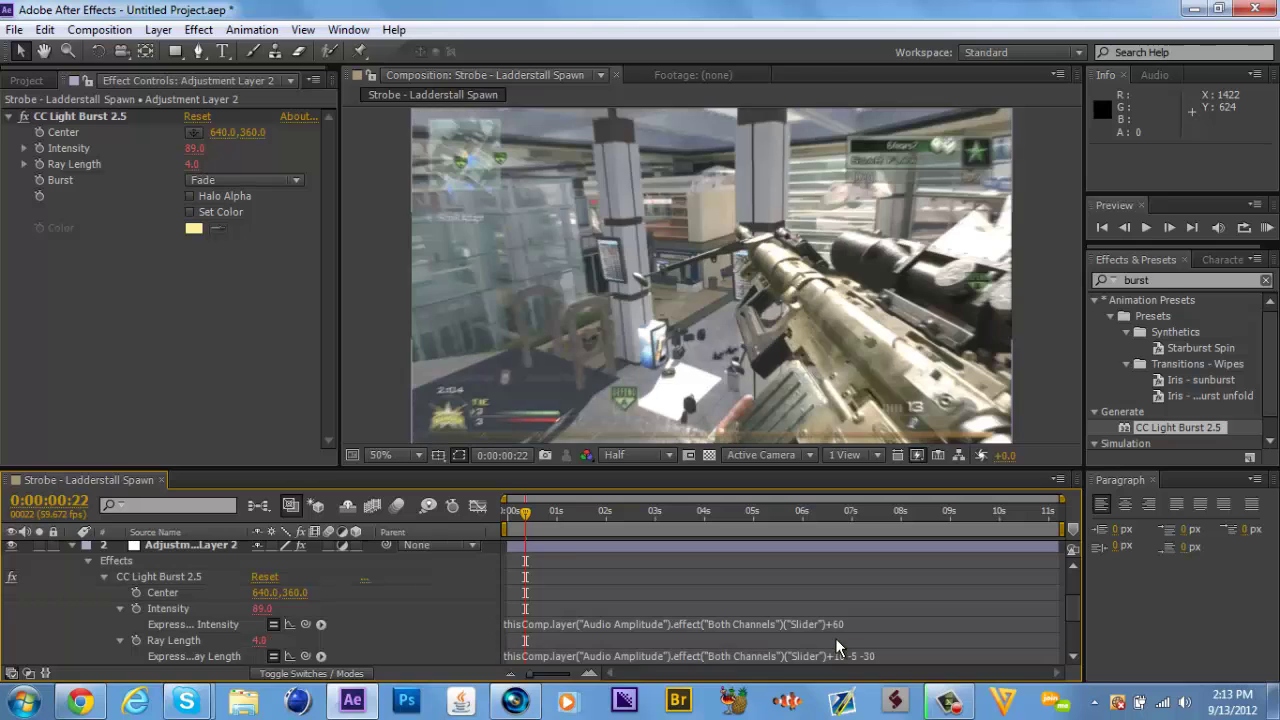
Run a RAM preview of the composition to watch the burst pulse to the music.
left_click(1266, 228)
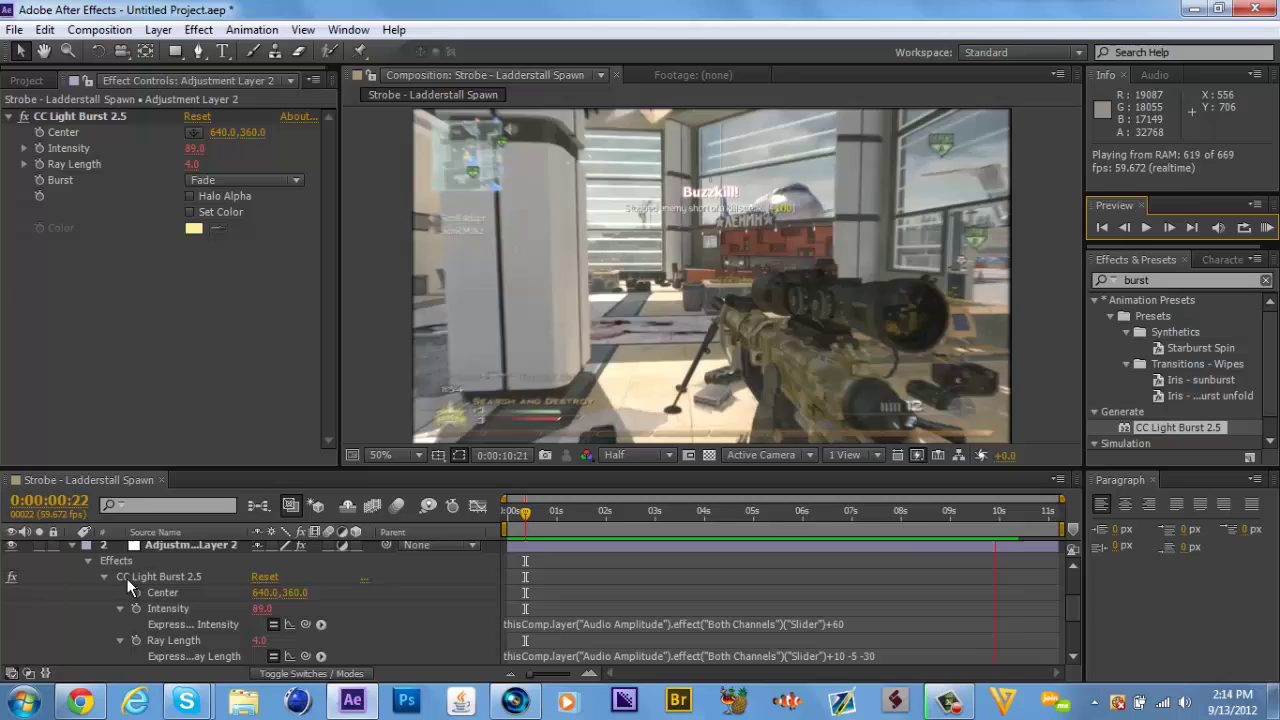
Stop playback and twirl up Adjustment Layer 2 and Audio Amplitude in the Timeline.
key("space")
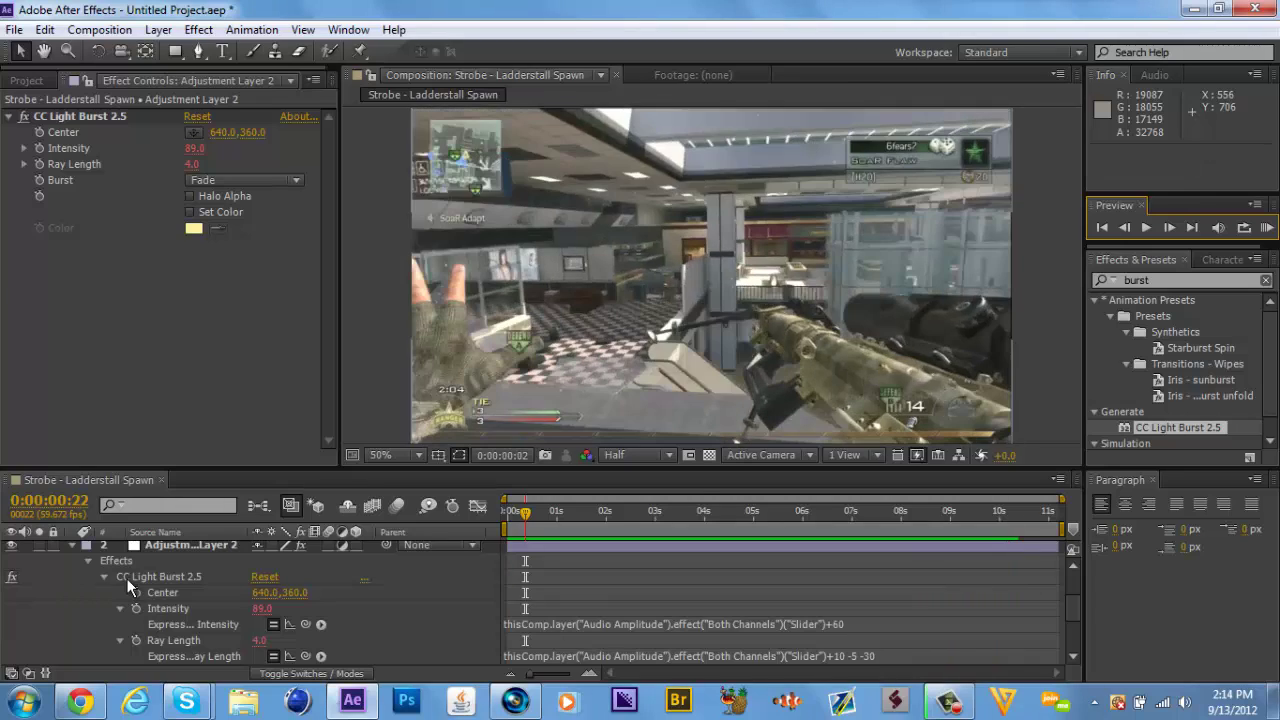
left_click(72, 546)
left_click(74, 546)
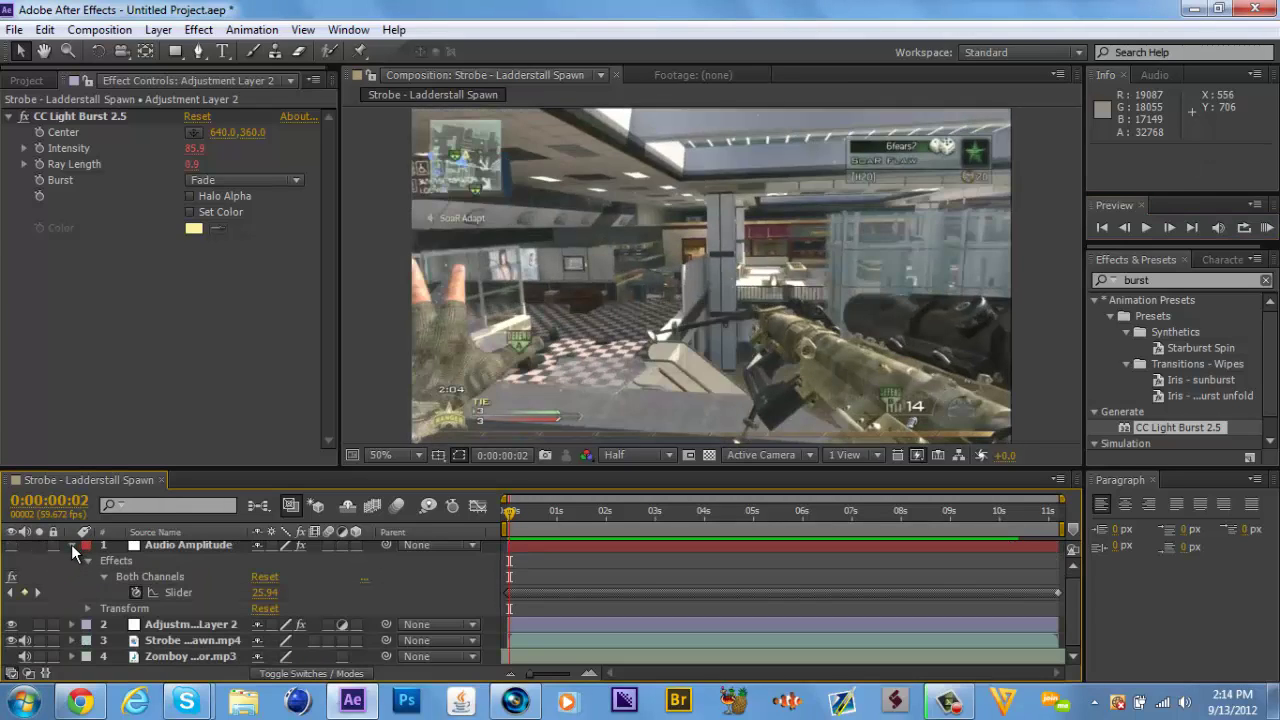
left_click(72, 546)
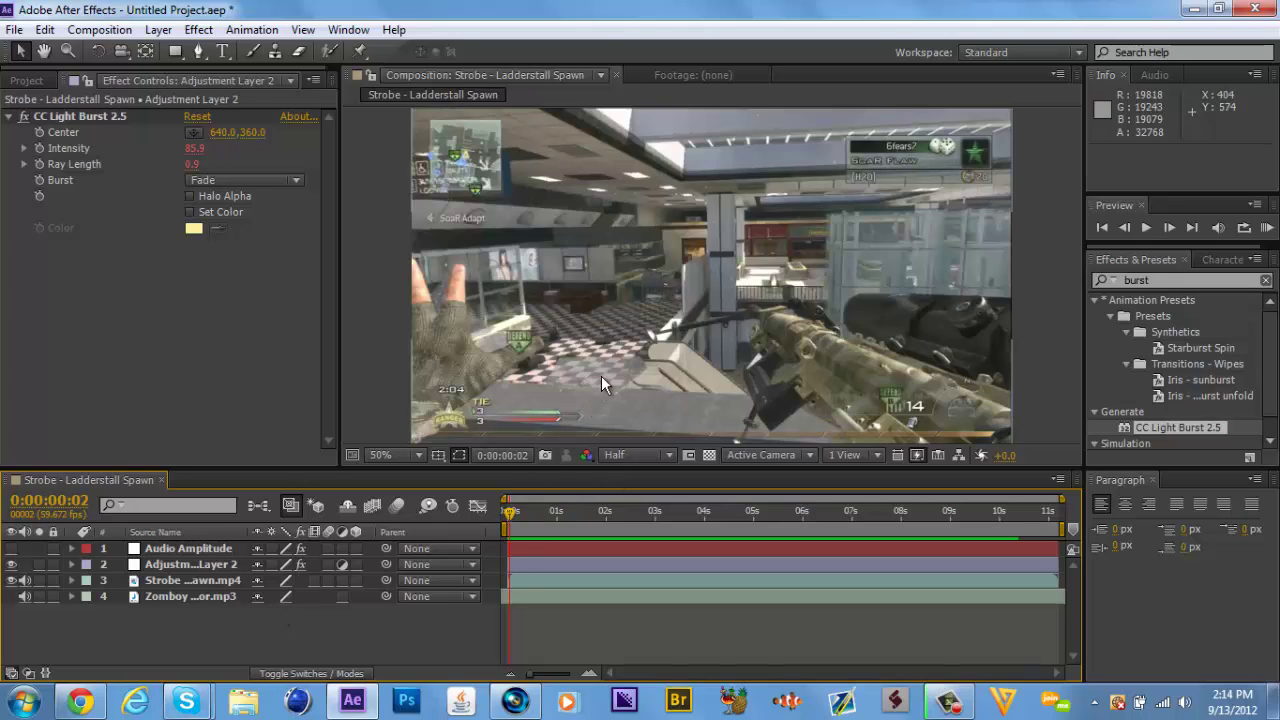
Collapse CC Light Burst 2.5 in Effect Controls and show the Project panel.
left_click(14, 118)
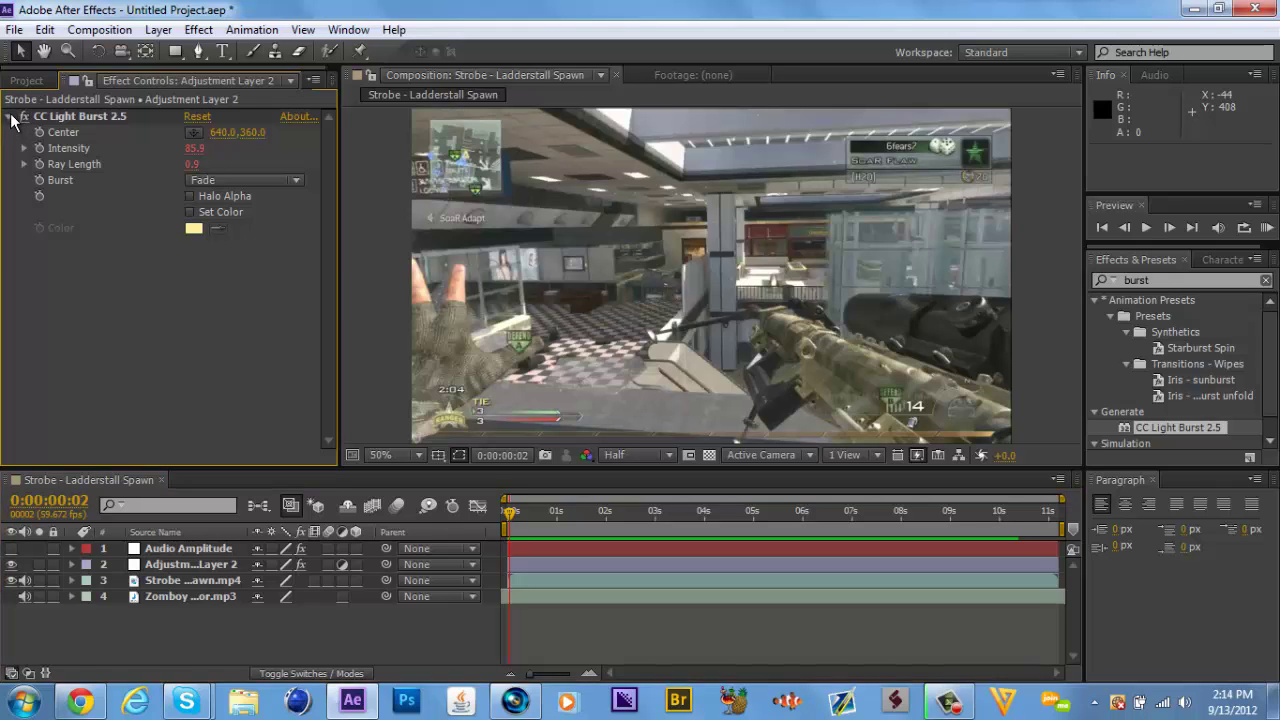
left_click(12, 117)
left_click(28, 81)
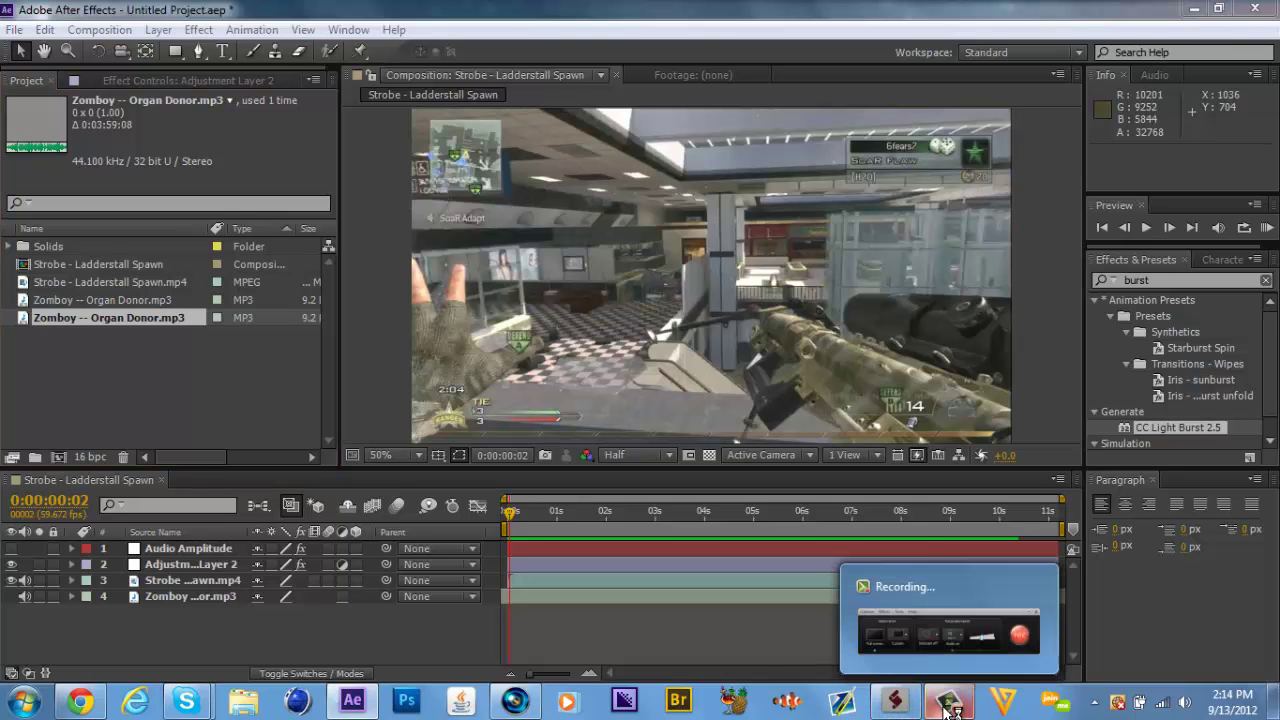
Bring the Recording window up from the taskbar, then return focus to After Effects.
mouse_move(958, 710)
left_click(957, 659)
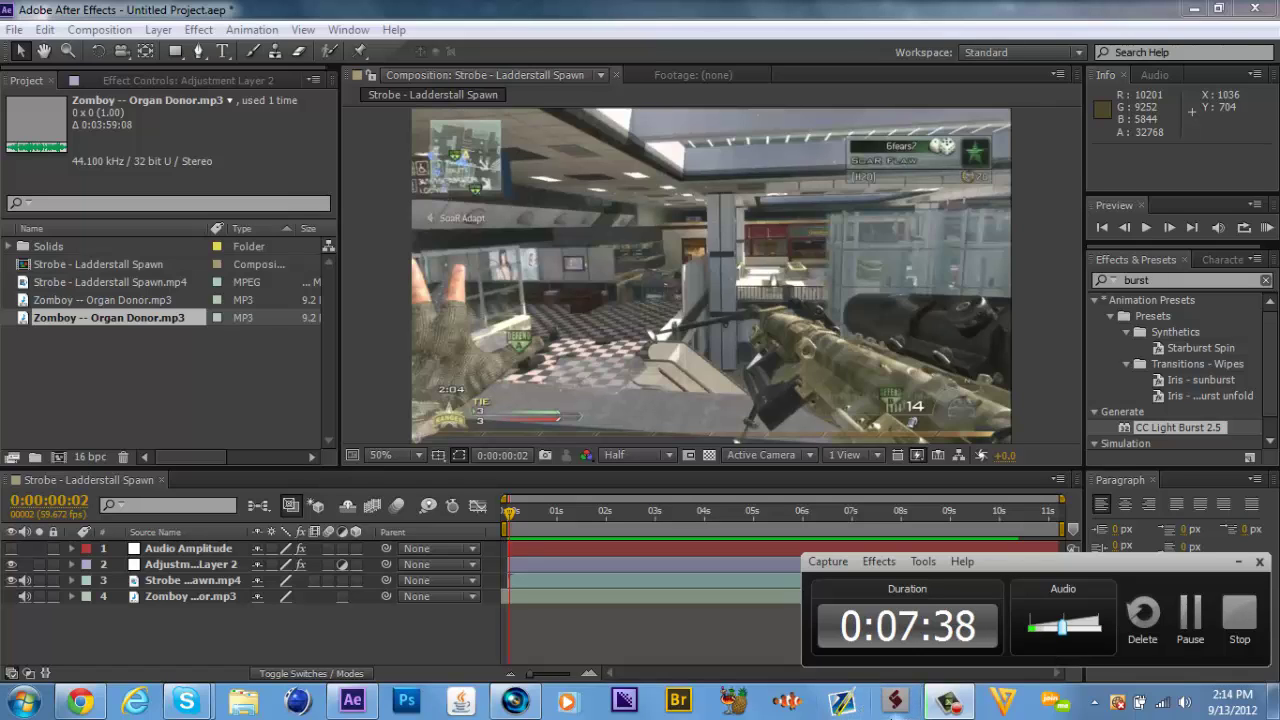
left_click(661, 625)
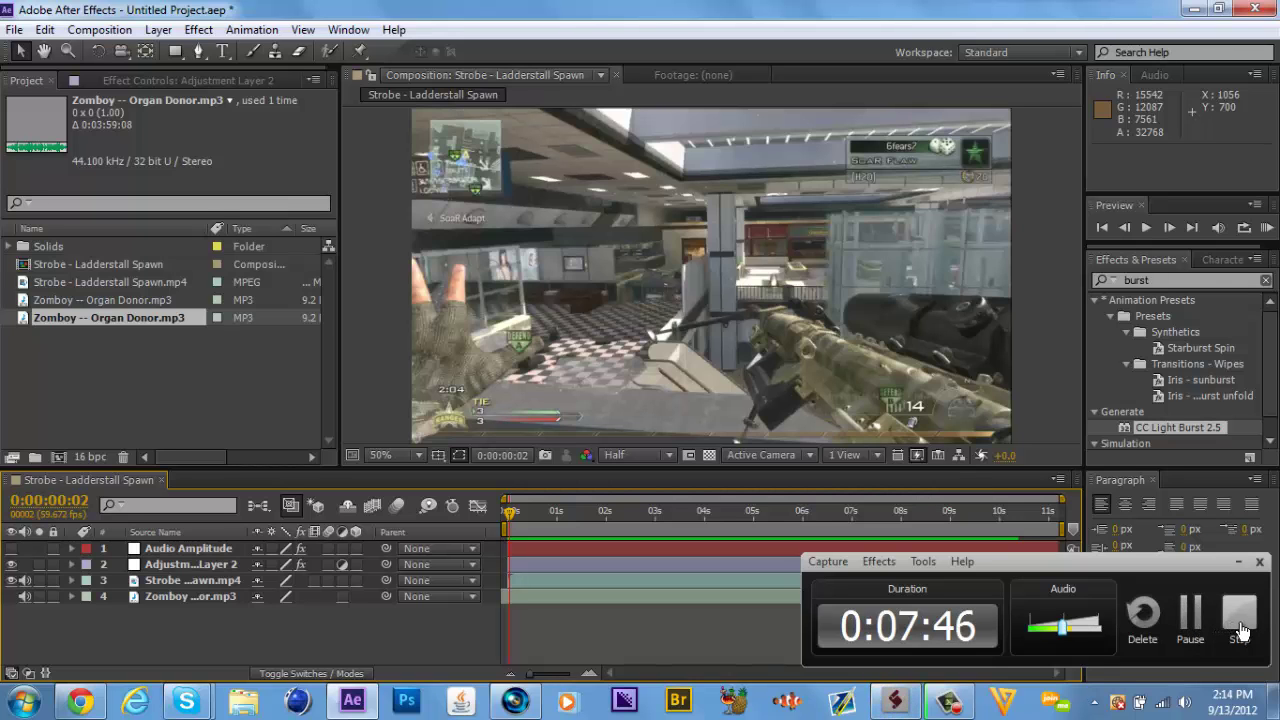
Minimize After Effects and the recorder, close ExtendScript Toolkit, and open the desktop GFX folder.
left_click(1195, 9)
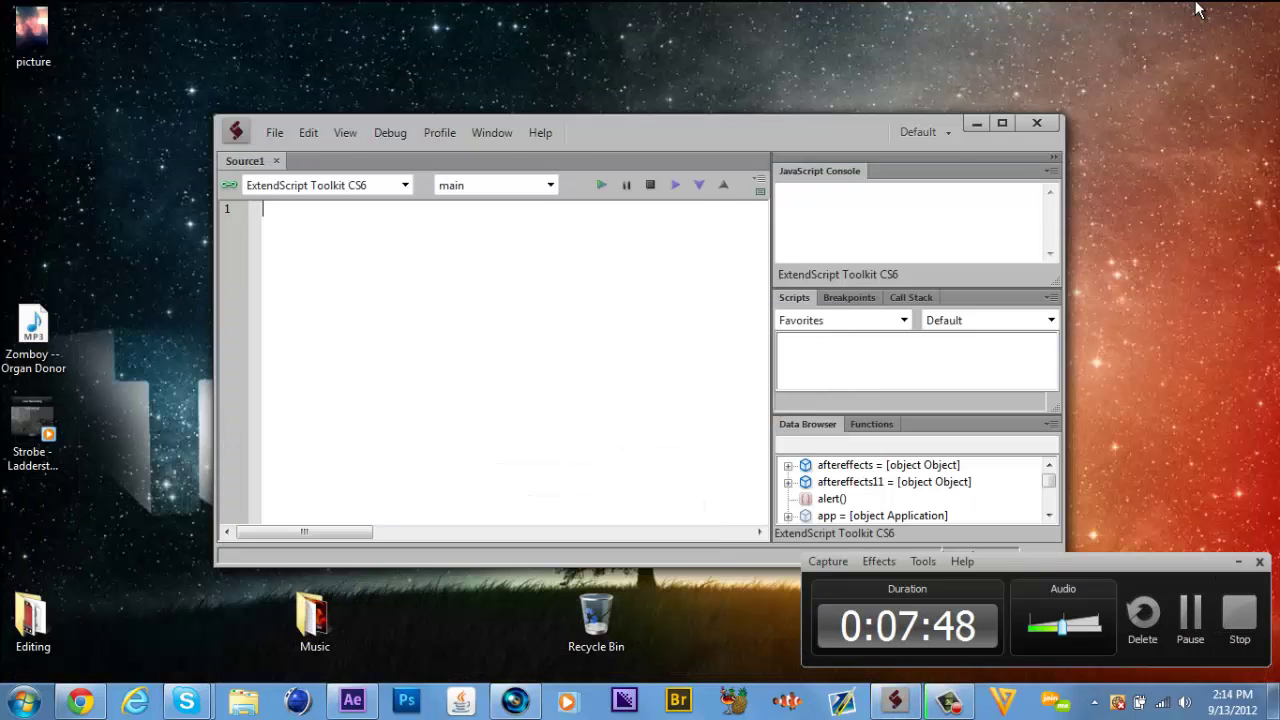
left_click(1036, 122)
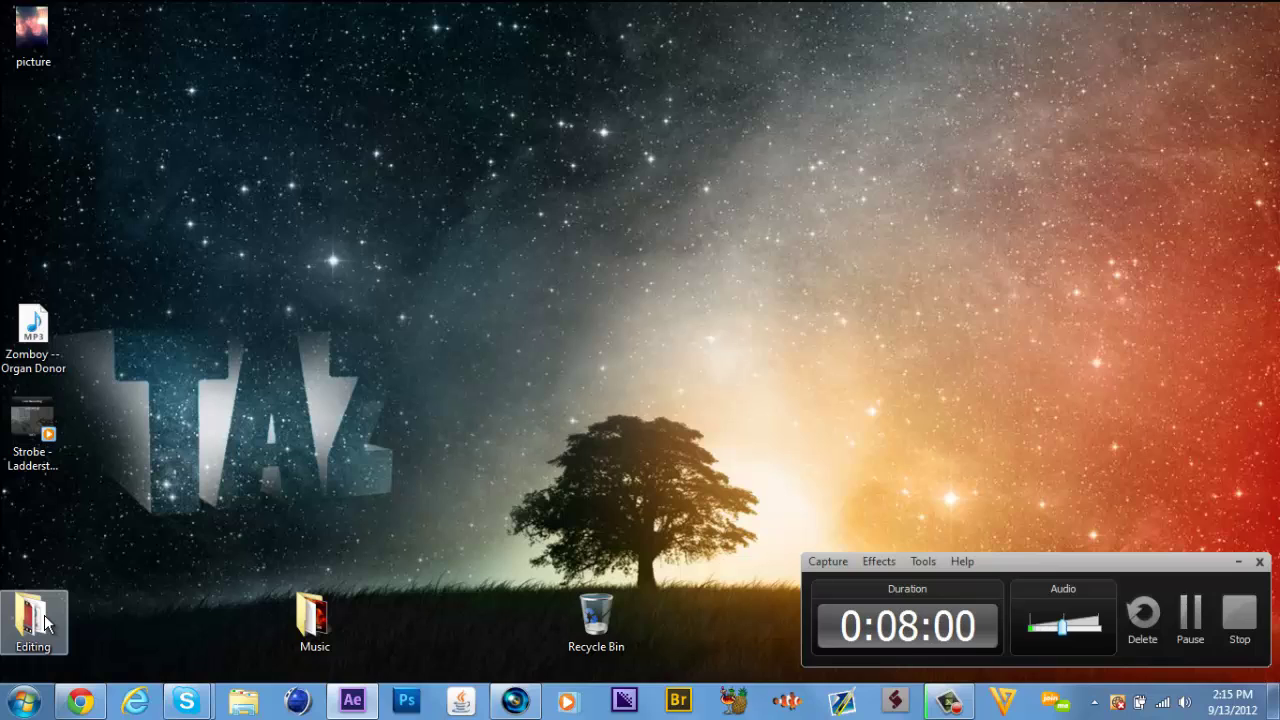
left_click(1238, 561)
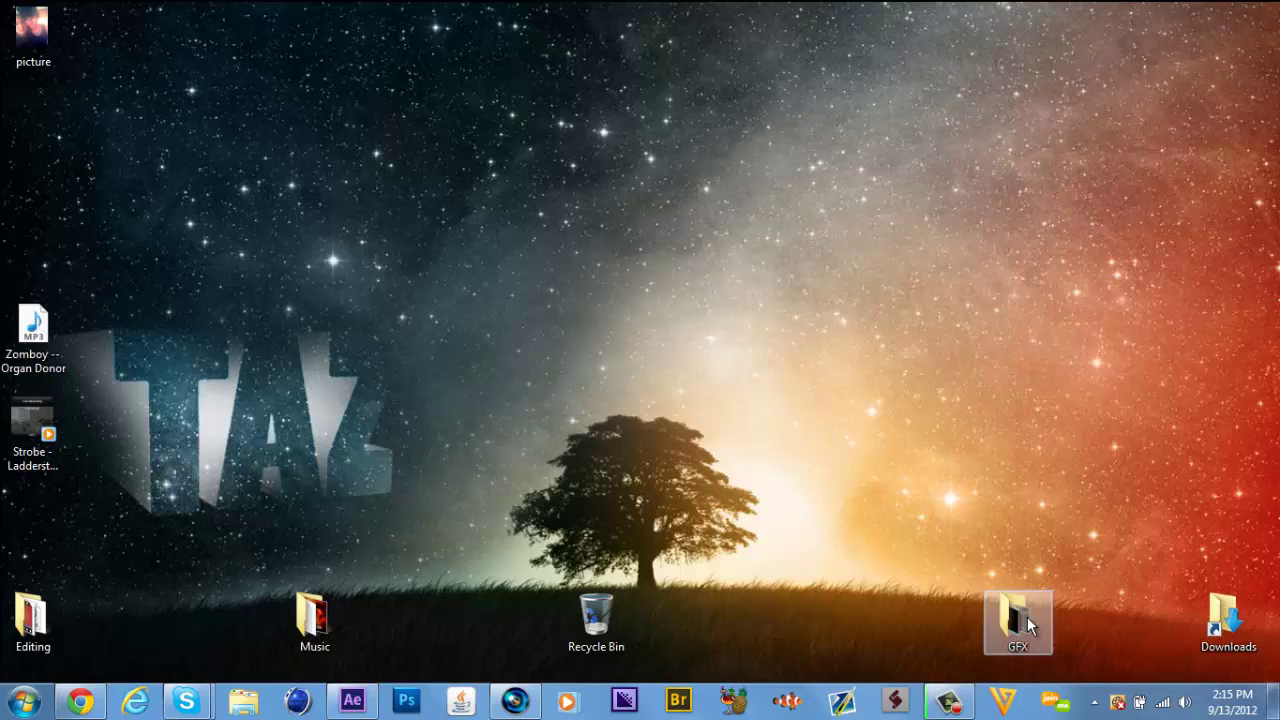
double_click(1030, 625)
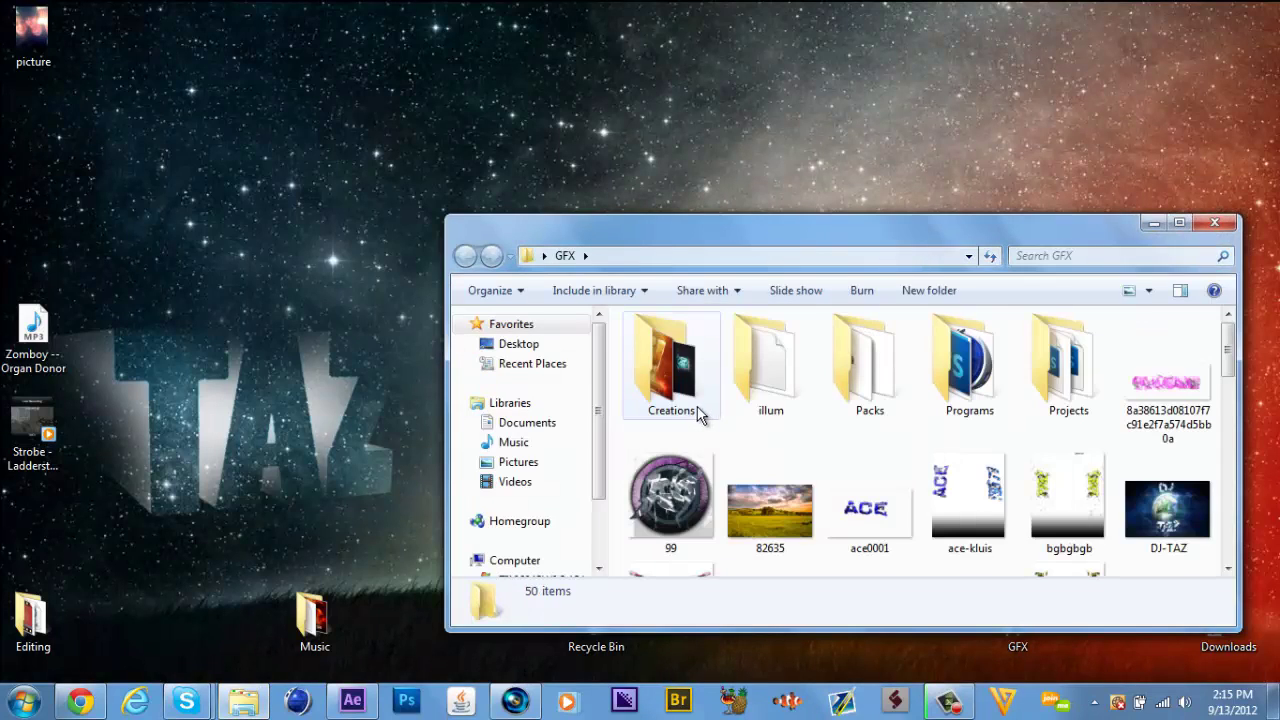
Select the 99 image in GFX, then open the Creations subfolder.
left_click(680, 490)
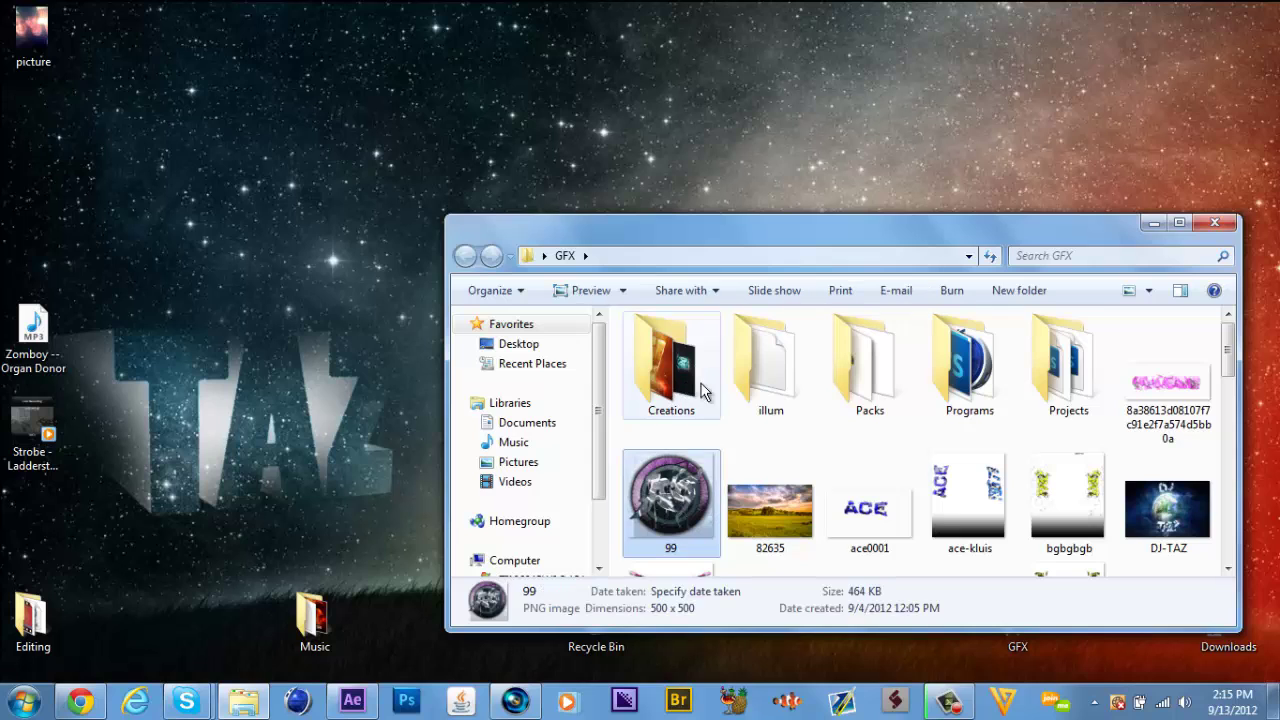
scroll(729, 392, "down", 8)
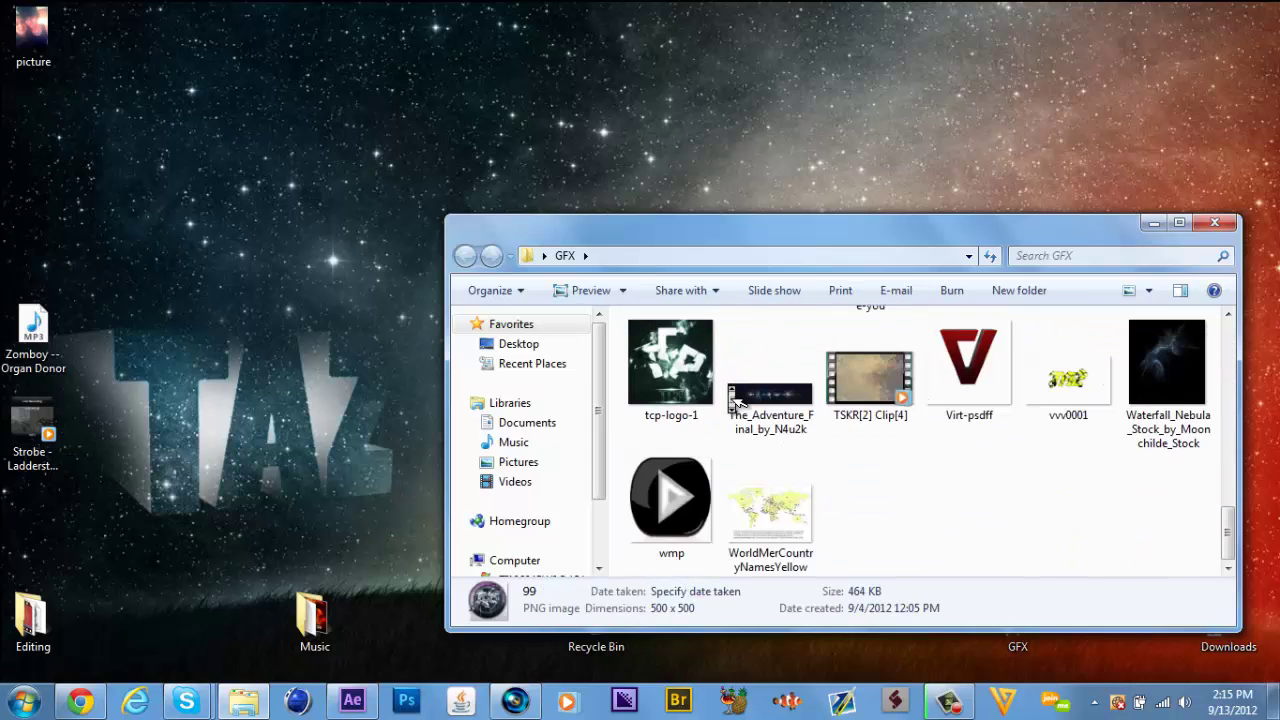
scroll(740, 403, "up", 8)
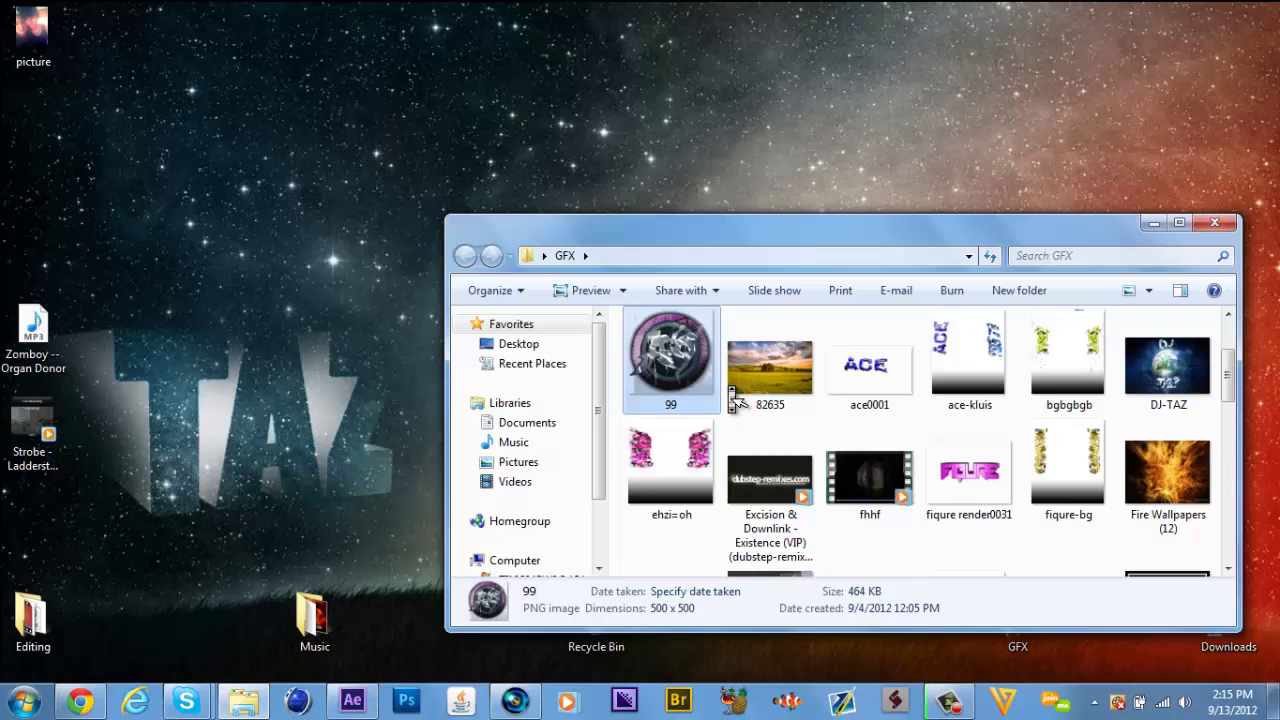
double_click(648, 370)
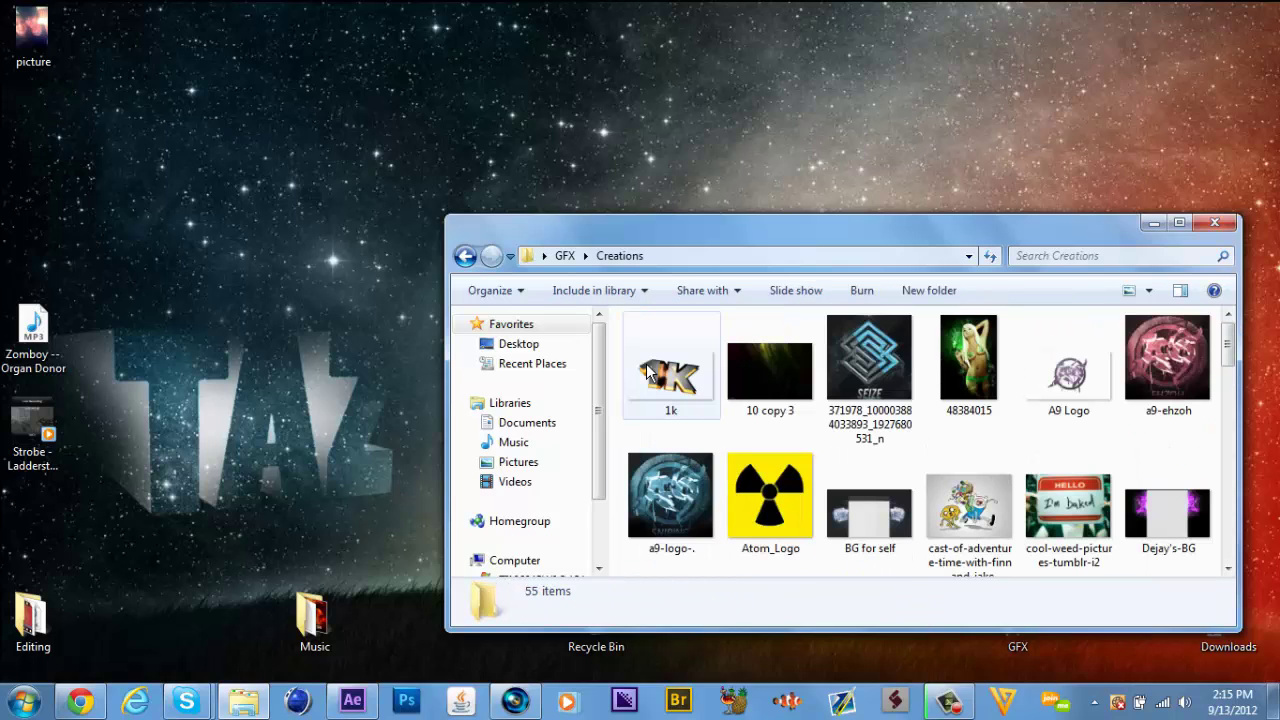
scroll(863, 376, "down", 10)
scroll(861, 371, "up", 10)
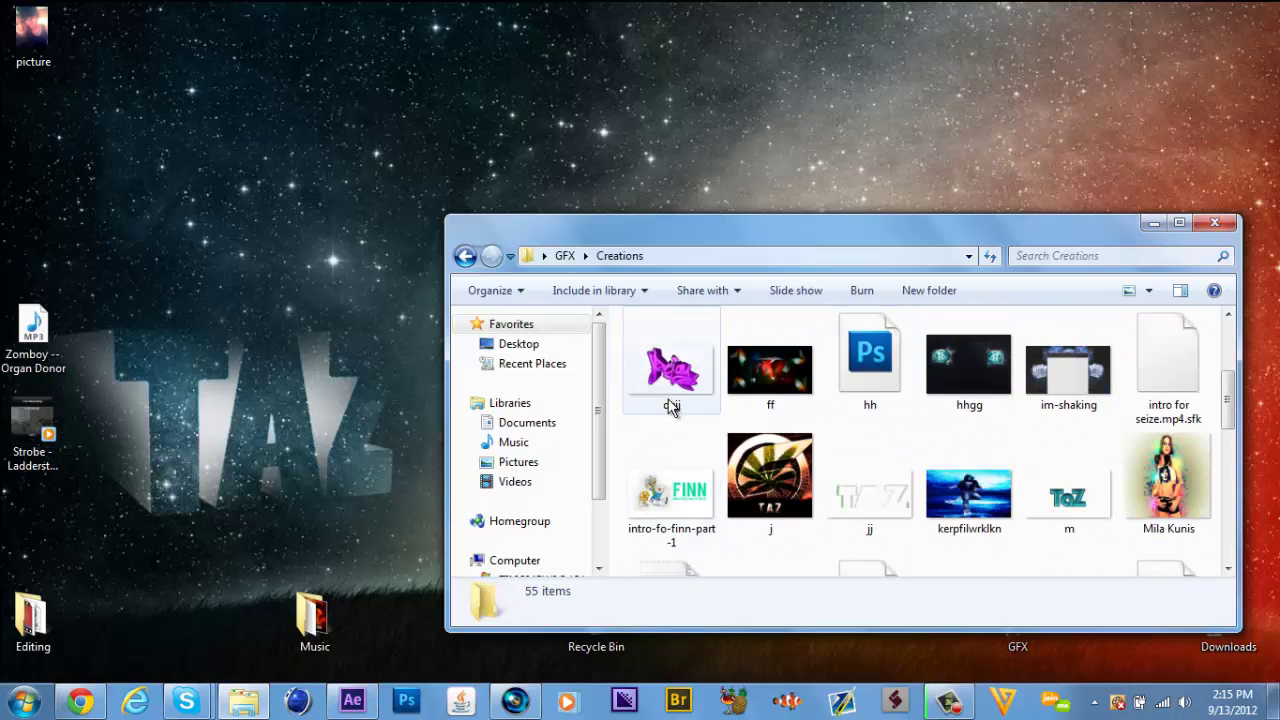
View the blue a9 logo and a9-ehzoh images, then close the viewer and browse the thumbnails.
left_click(678, 458)
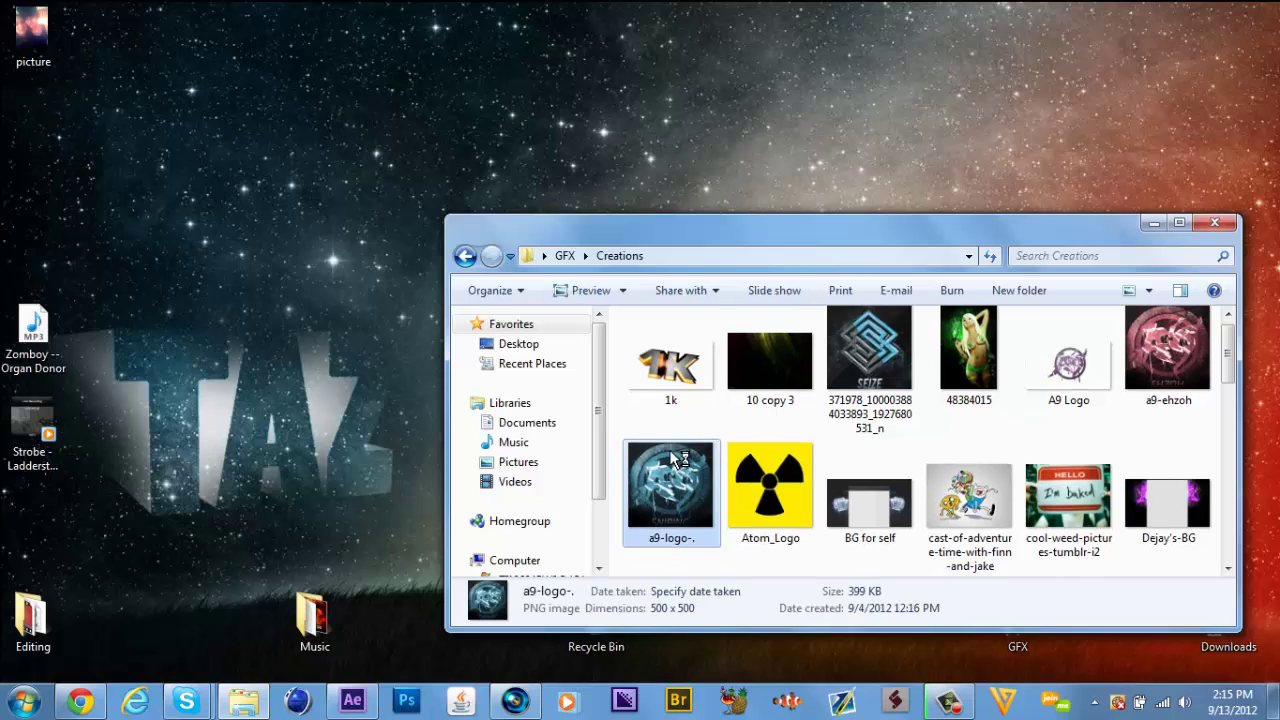
double_click(673, 458)
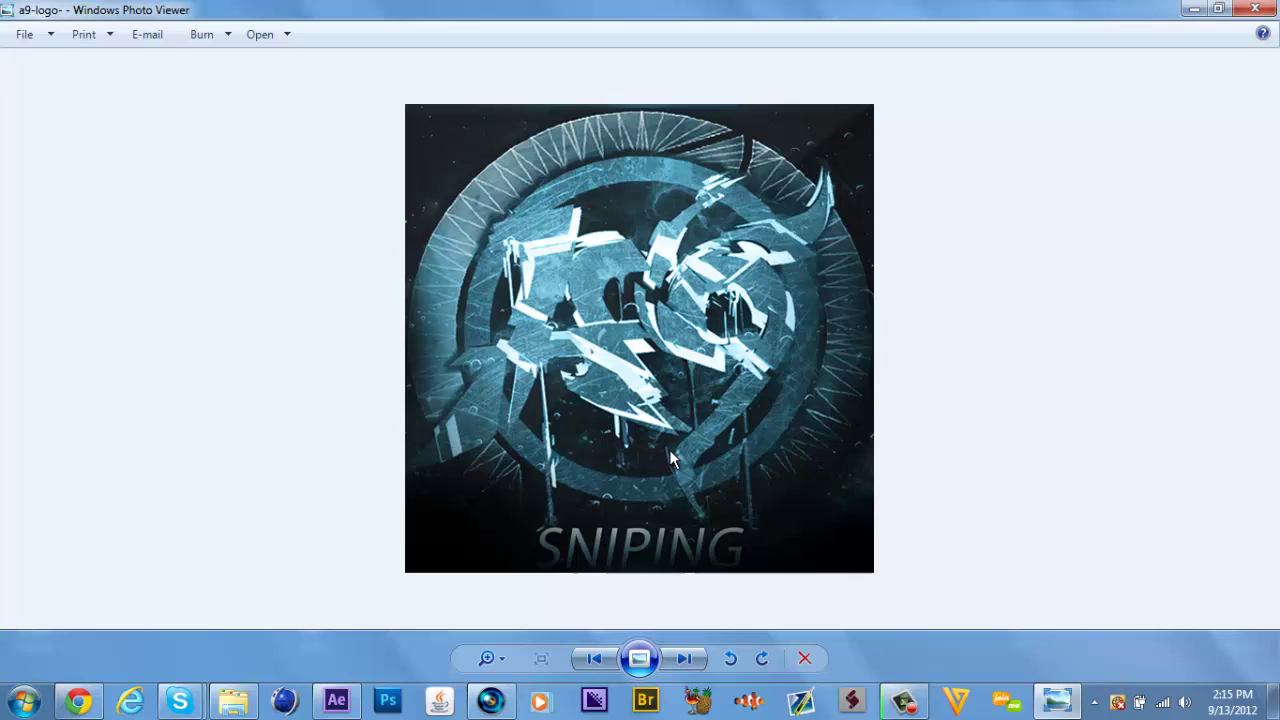
key("Right")
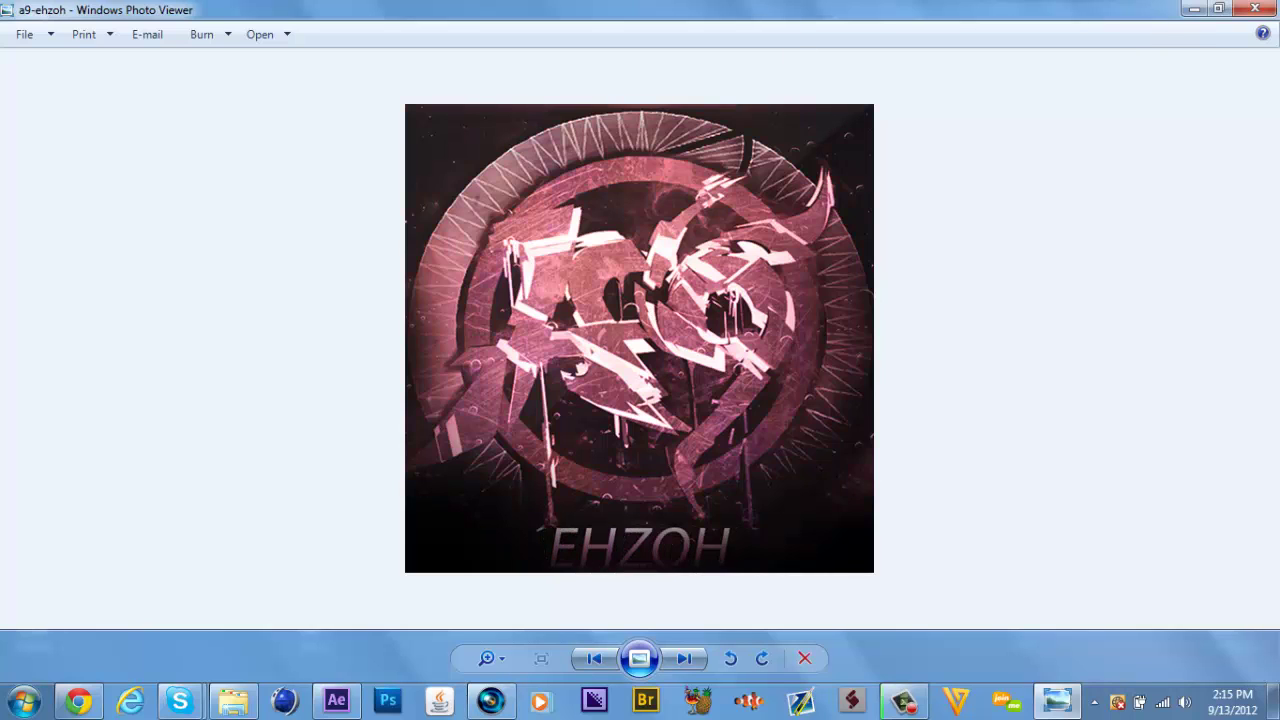
left_click(1254, 9)
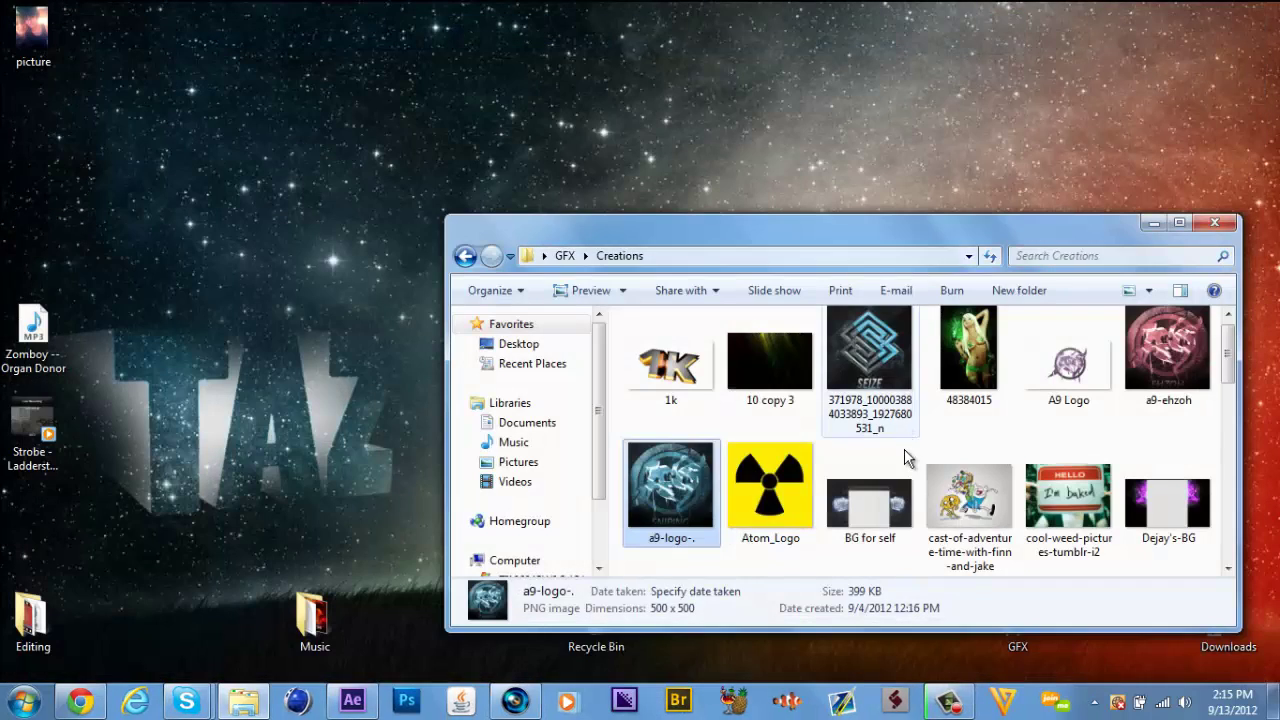
scroll(905, 462, "down", 10)
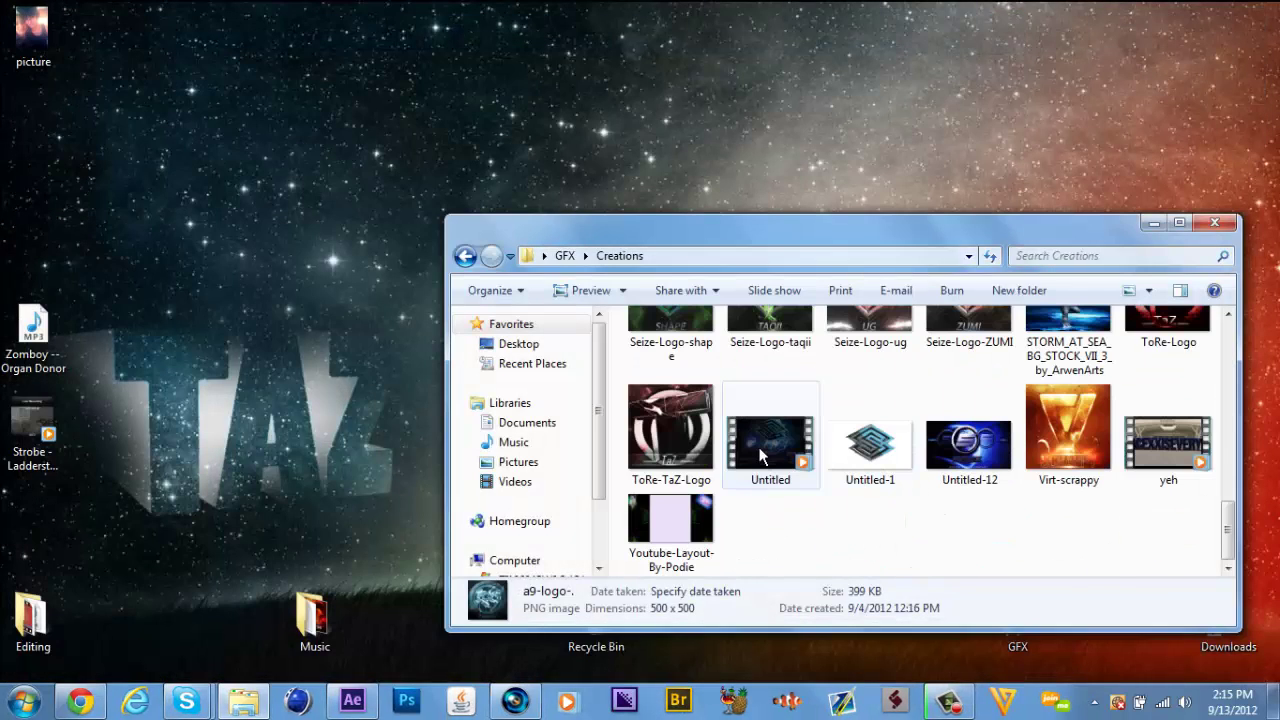
scroll(760, 455, "up", 8)
scroll(870, 487, "down", 7)
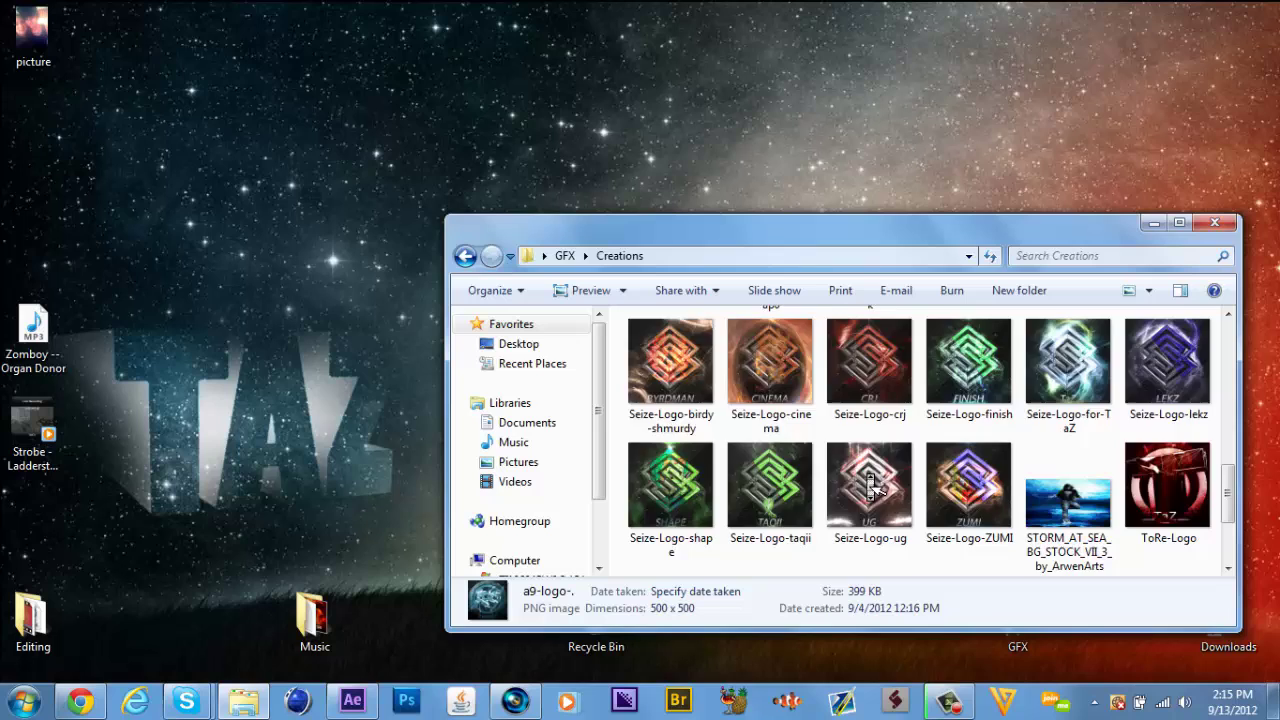
scroll(870, 487, "up", 8)
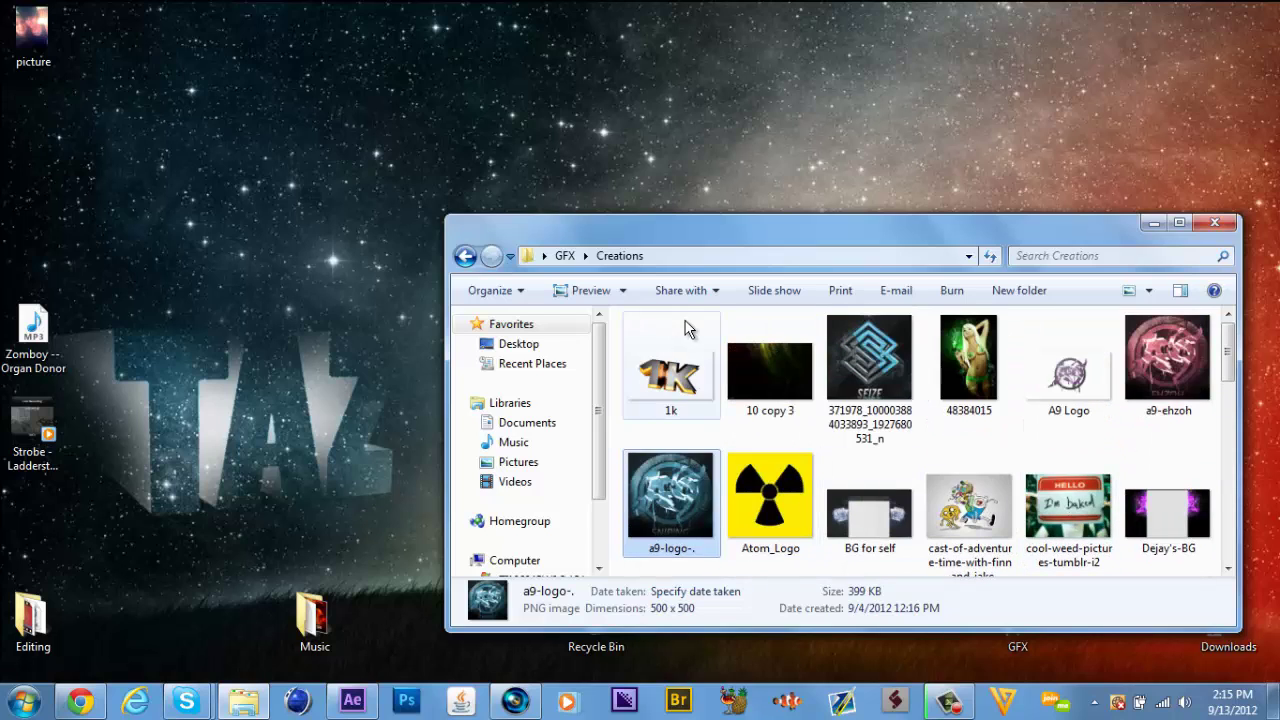
Go back to the GFX folder and browse through its contents.
left_click(465, 256)
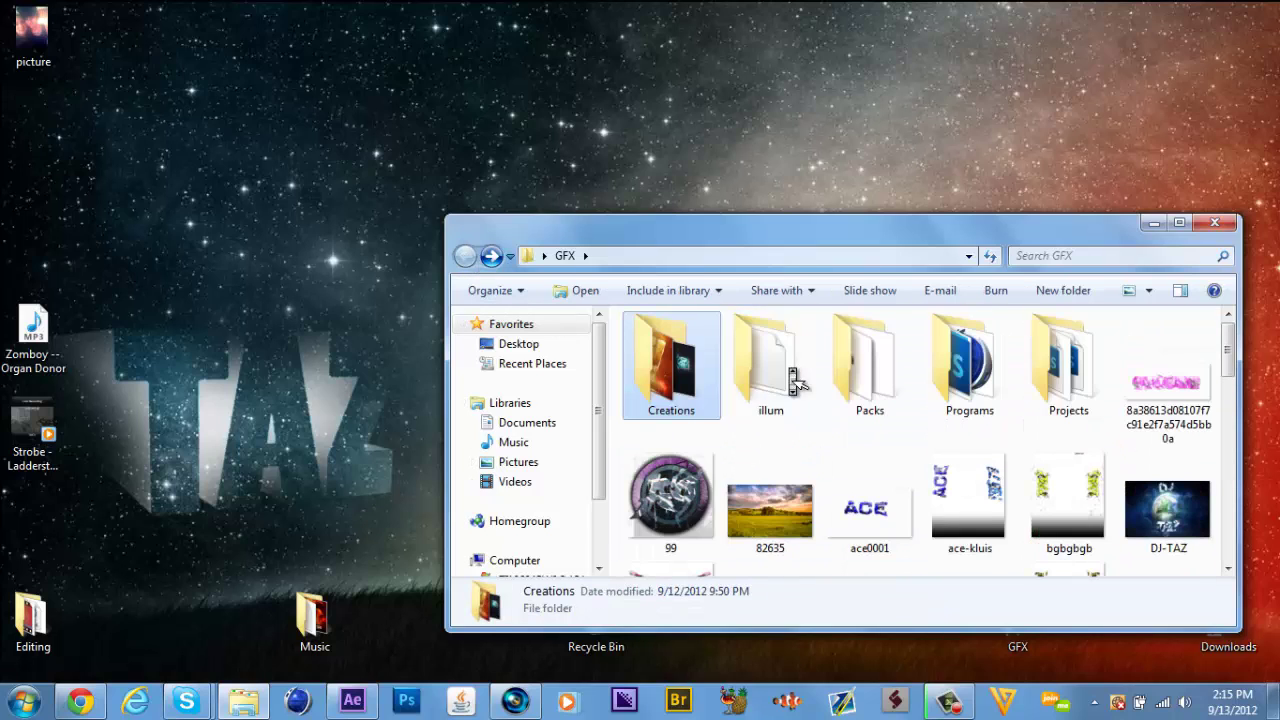
scroll(797, 376, "down", 5)
scroll(929, 466, "up", 5)
scroll(928, 466, "down", 10)
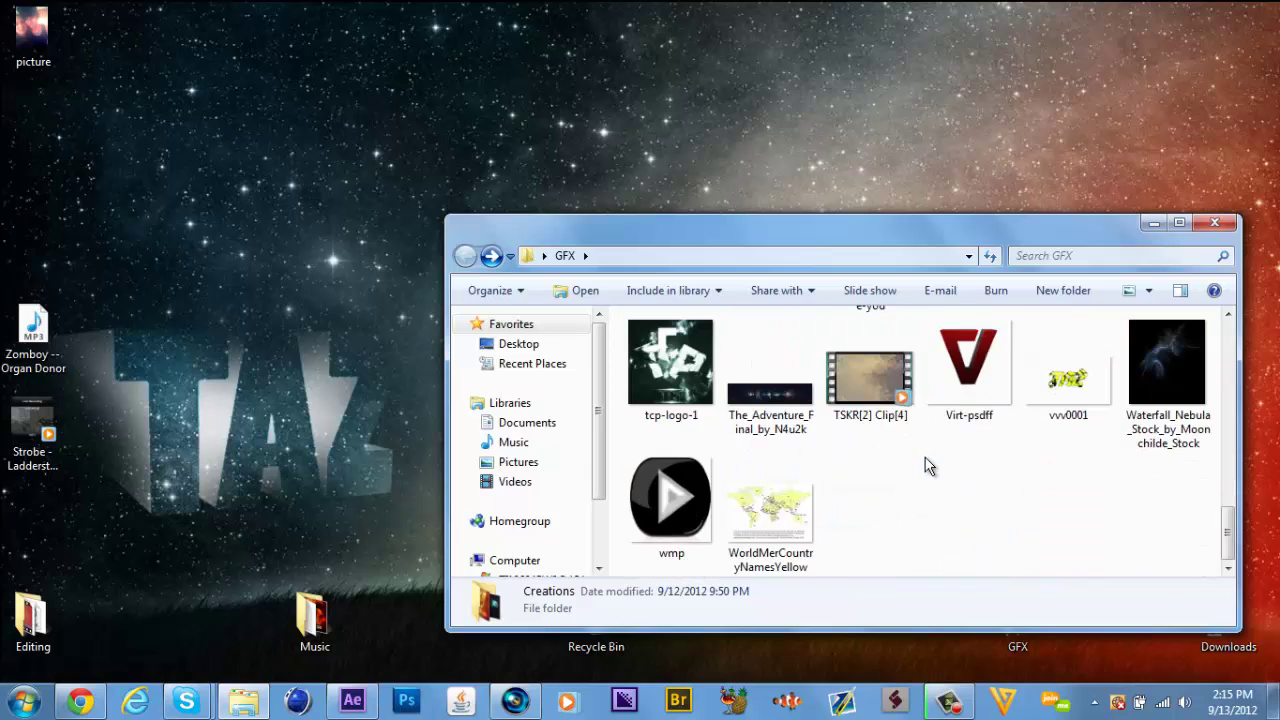
scroll(929, 466, "up", 10)
scroll(929, 466, "down", 6)
scroll(930, 470, "down", 2)
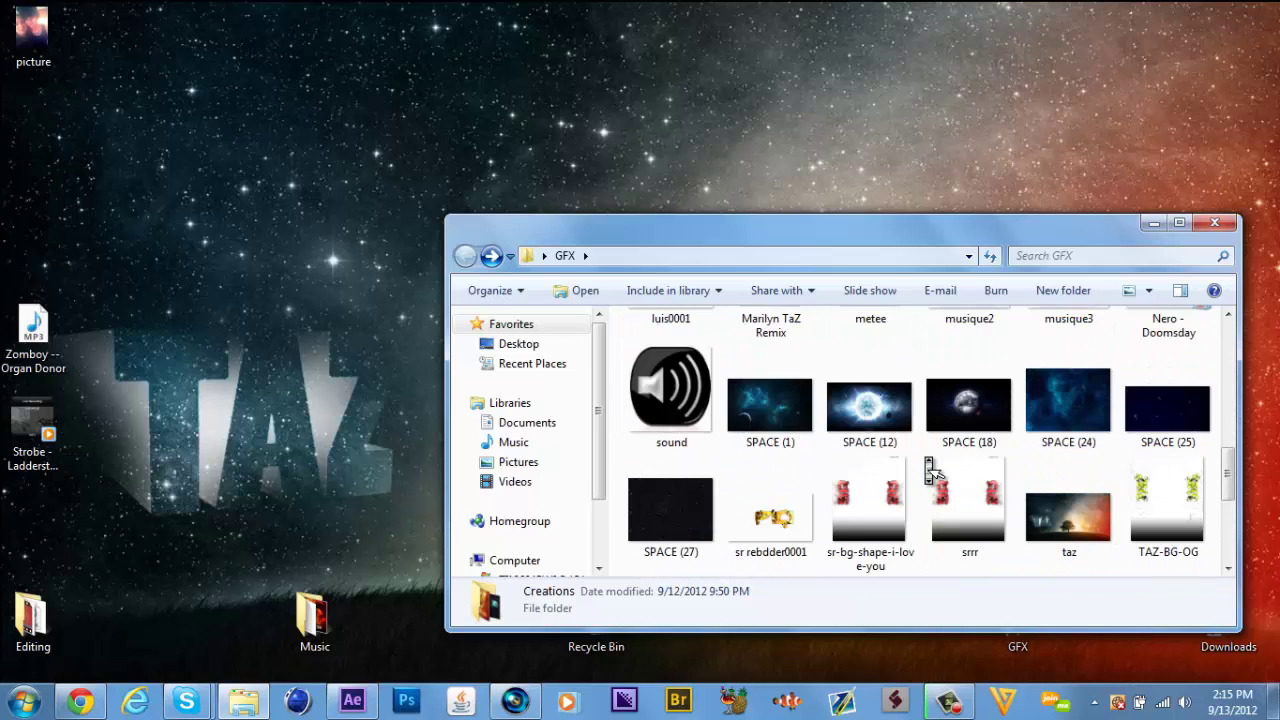
scroll(930, 470, "up", 1)
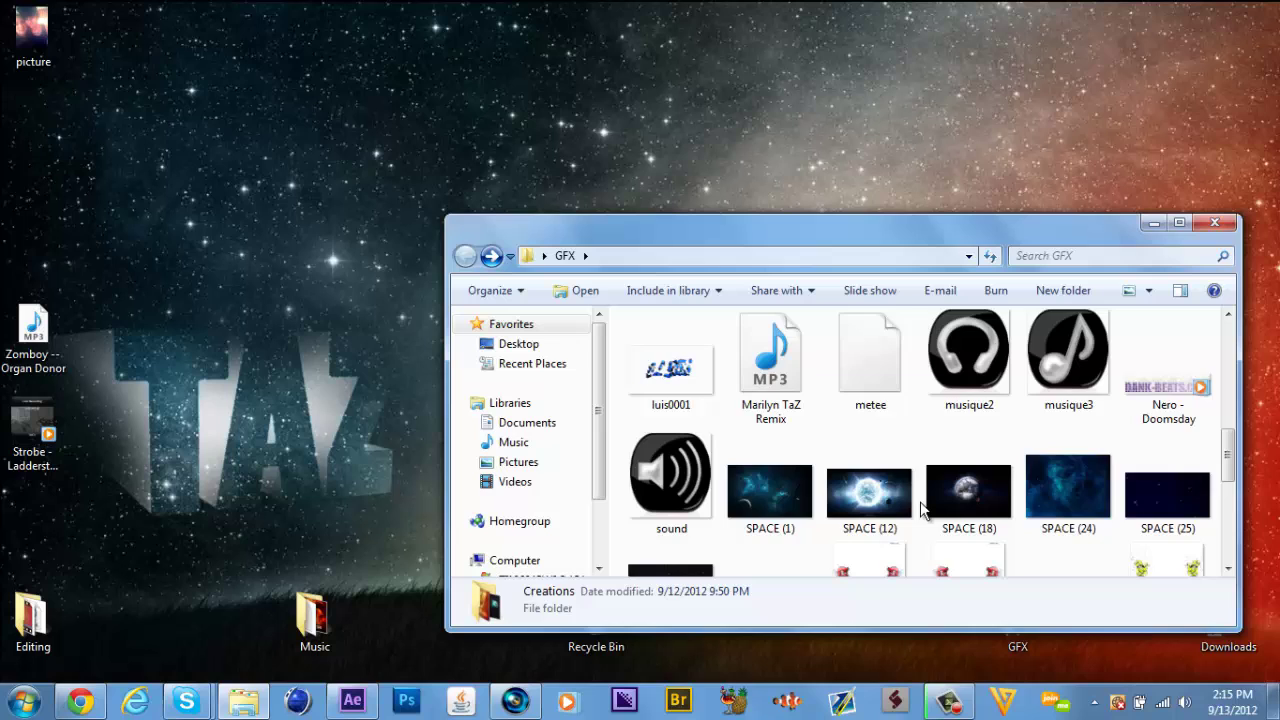
scroll(922, 510, "down", 5)
scroll(927, 514, "up", 5)
scroll(927, 515, "up", 6)
scroll(927, 515, "down", 5)
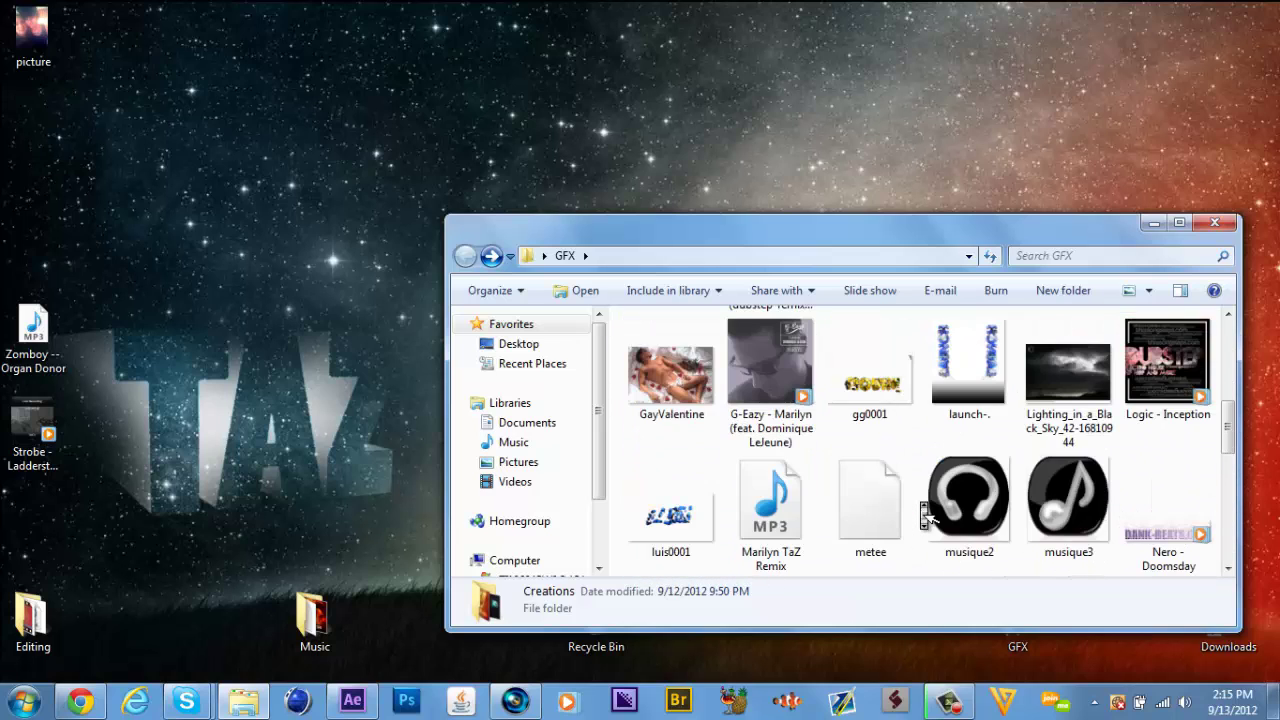
scroll(927, 515, "up", 5)
Preview the DJ-TAZ image in Photo Viewer, then close it.
double_click(1167, 512)
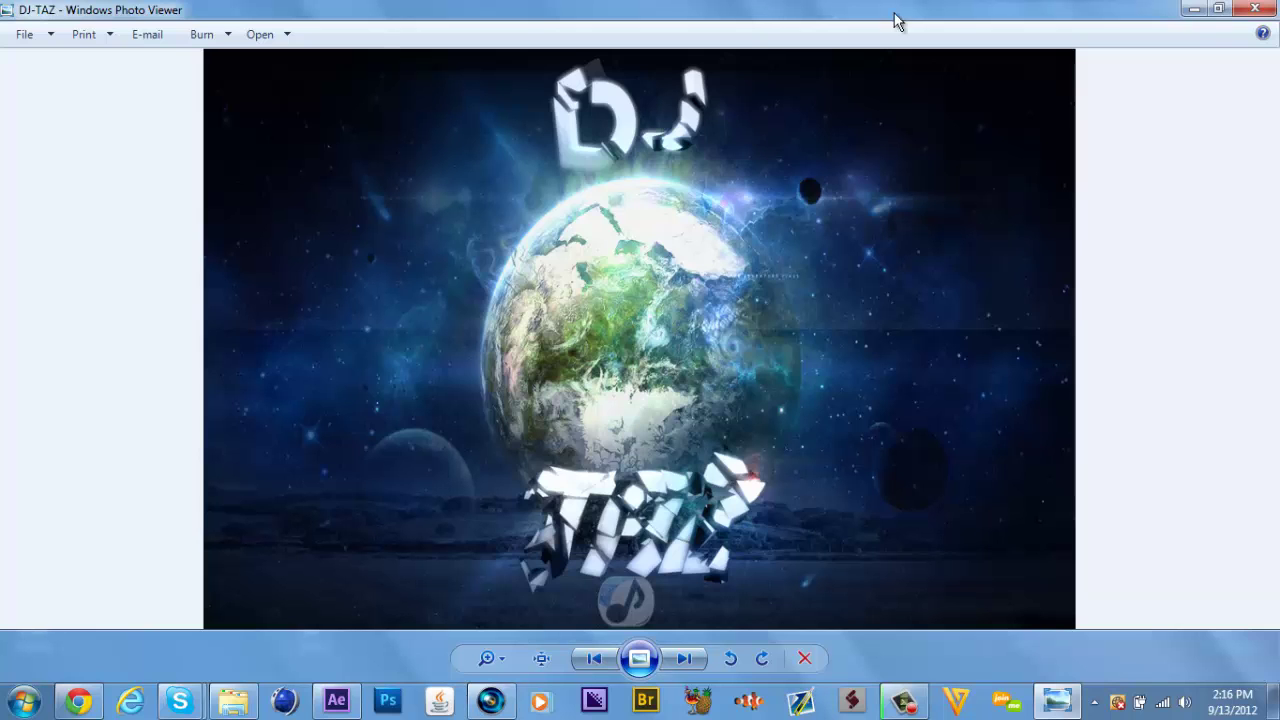
left_click(1255, 9)
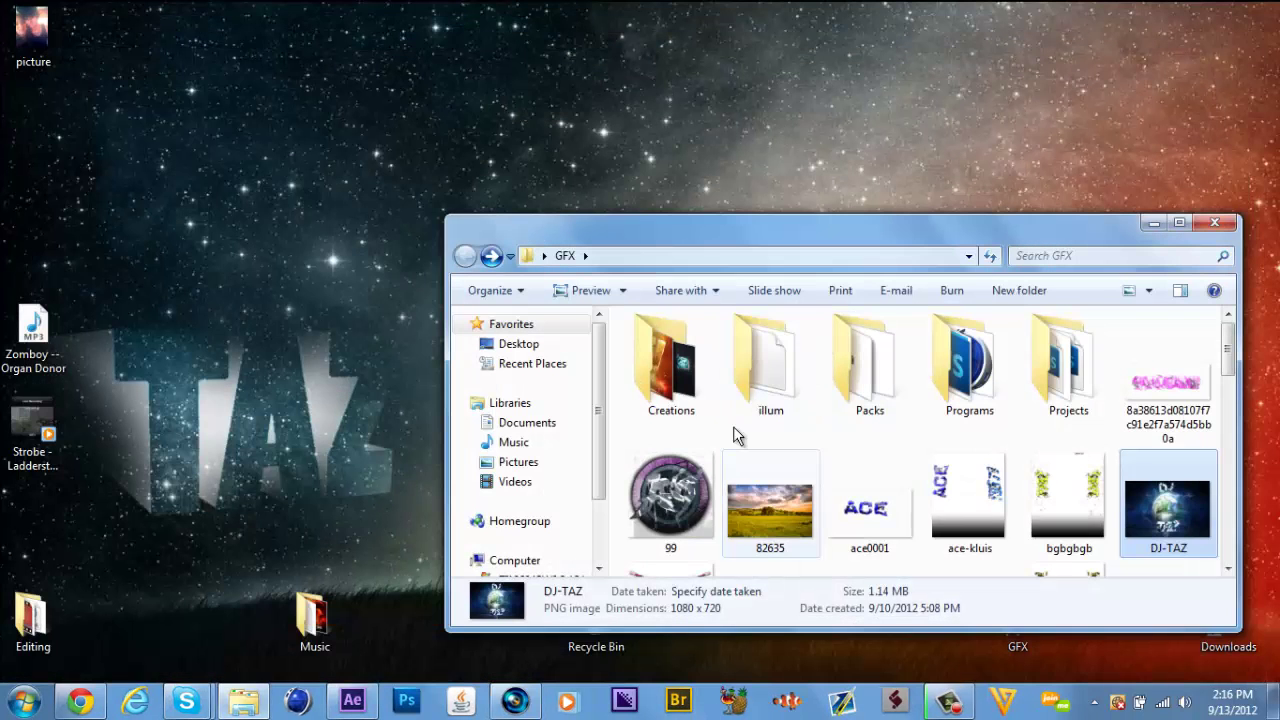
scroll(738, 435, "down", 10)
scroll(748, 432, "up", 10)
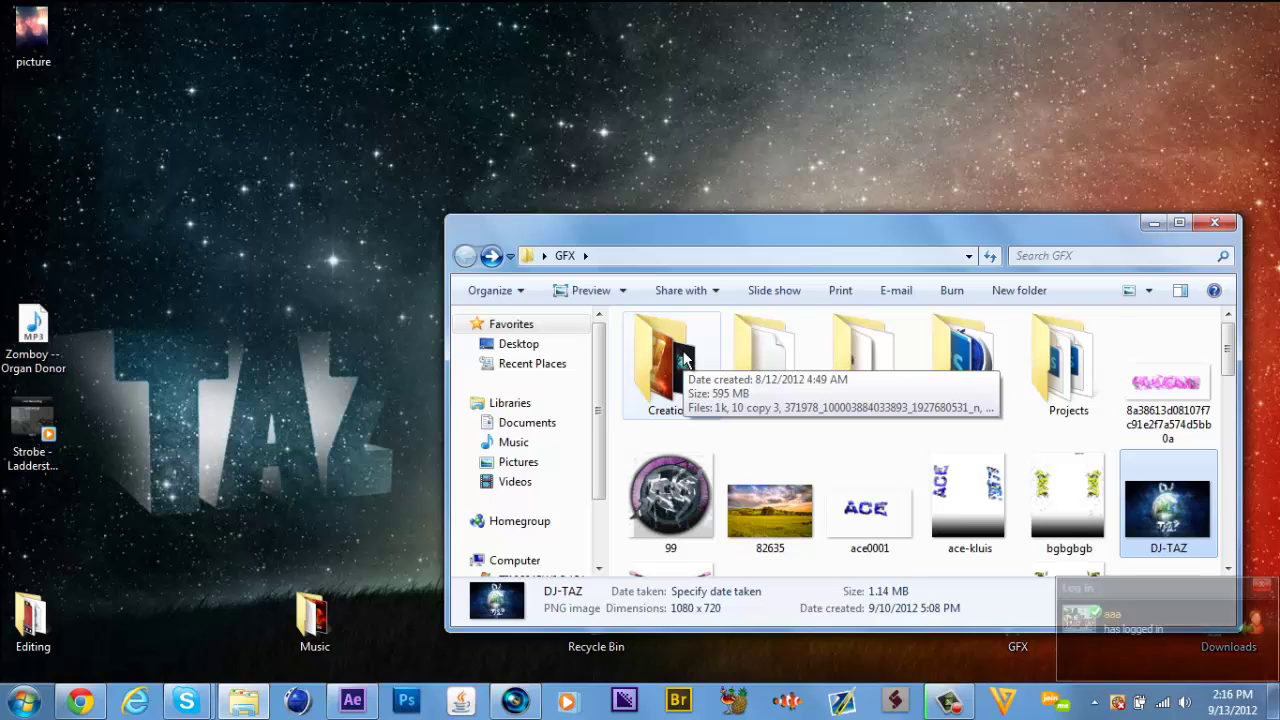
View the pink lettering image, then delete it to the Recycle Bin.
double_click(1128, 405)
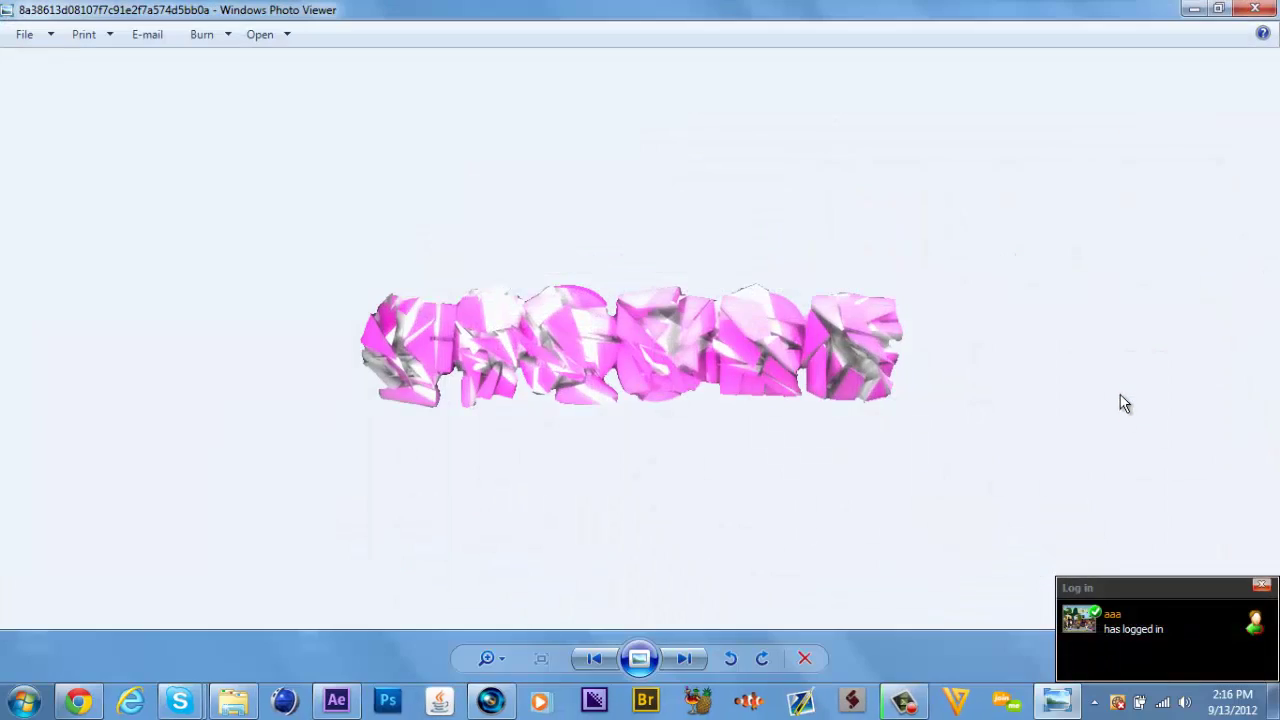
left_click(1254, 9)
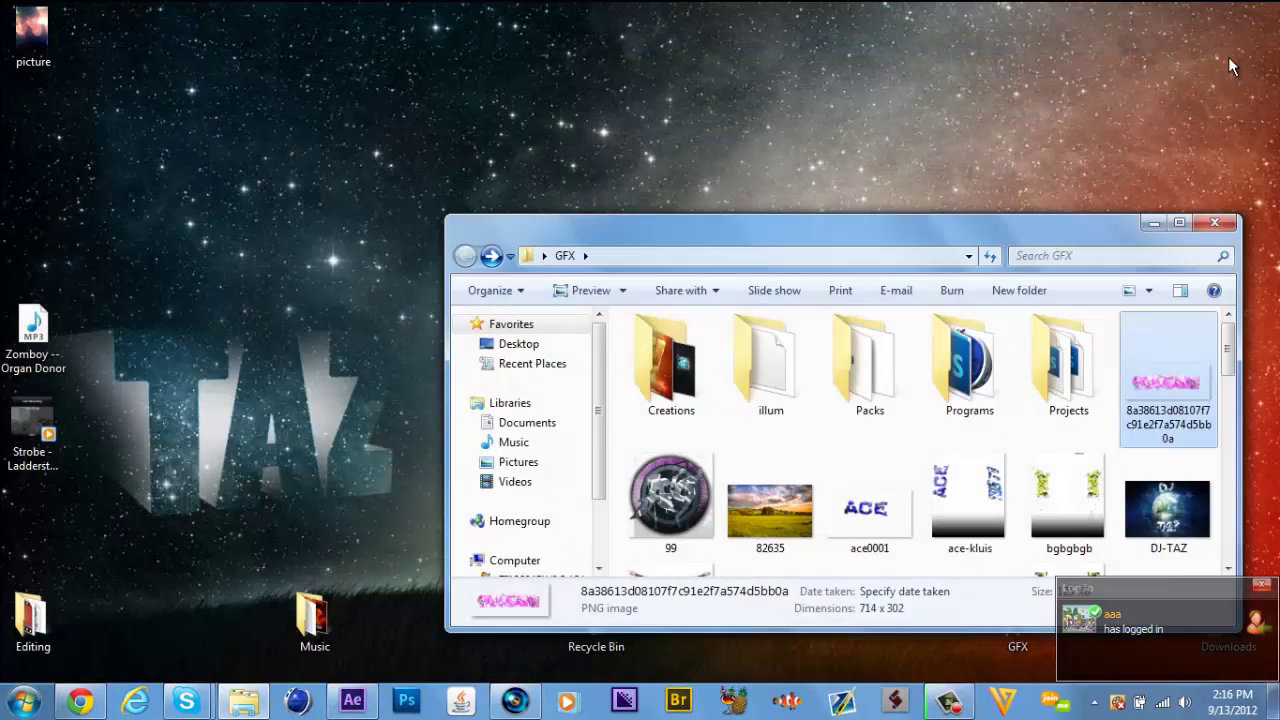
key("Delete")
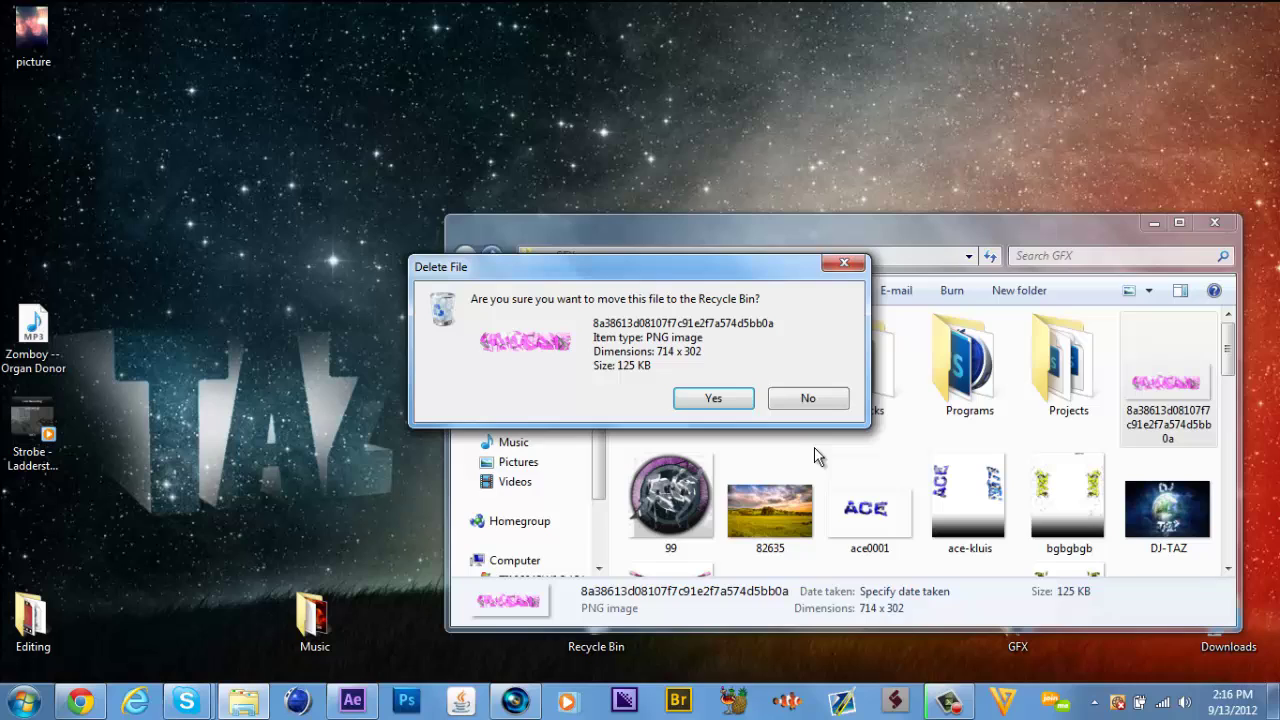
left_click(707, 400)
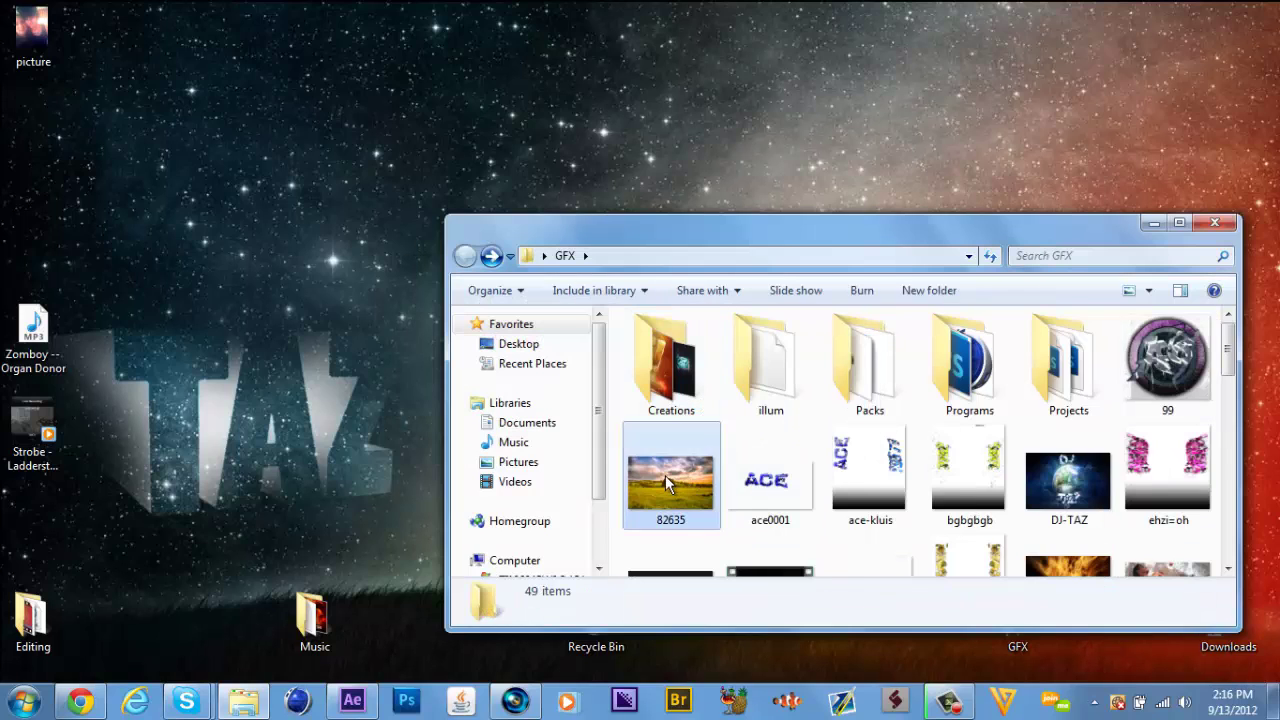
Preview the 82635, launch- and fiqure-bg images, closing each viewer.
left_click(665, 475)
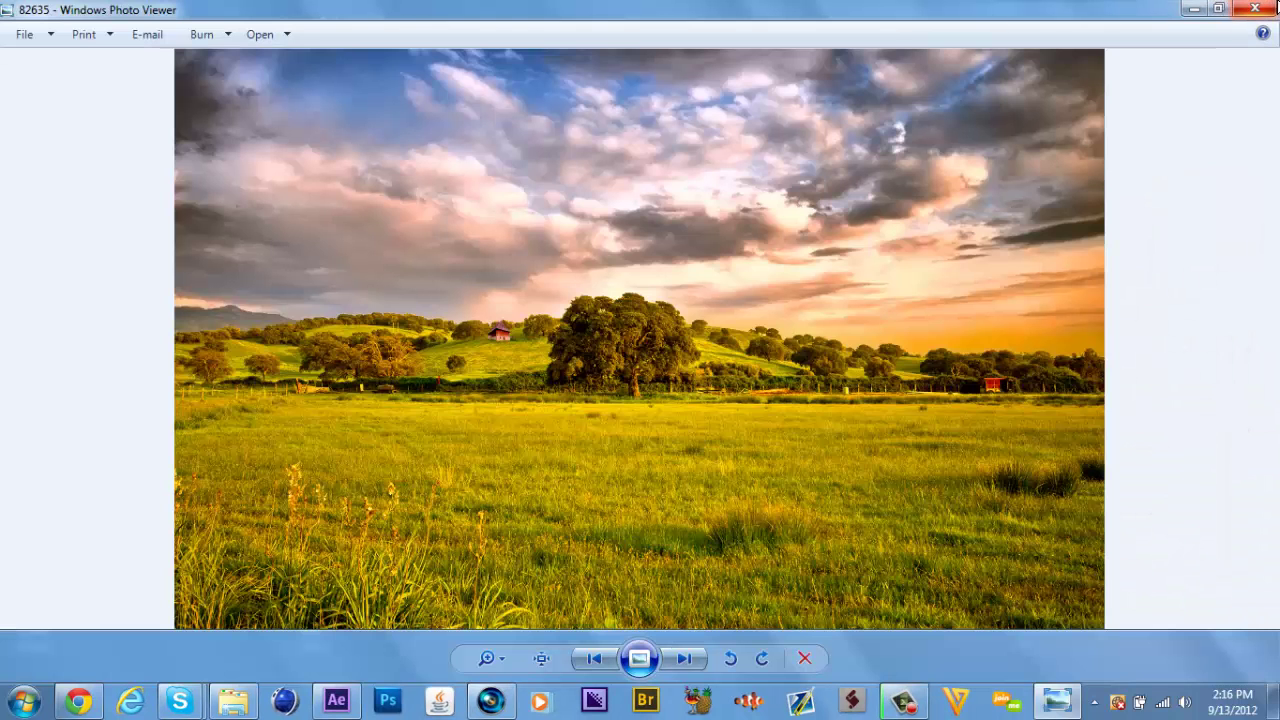
left_click(1273, 9)
scroll(865, 465, "down", 10)
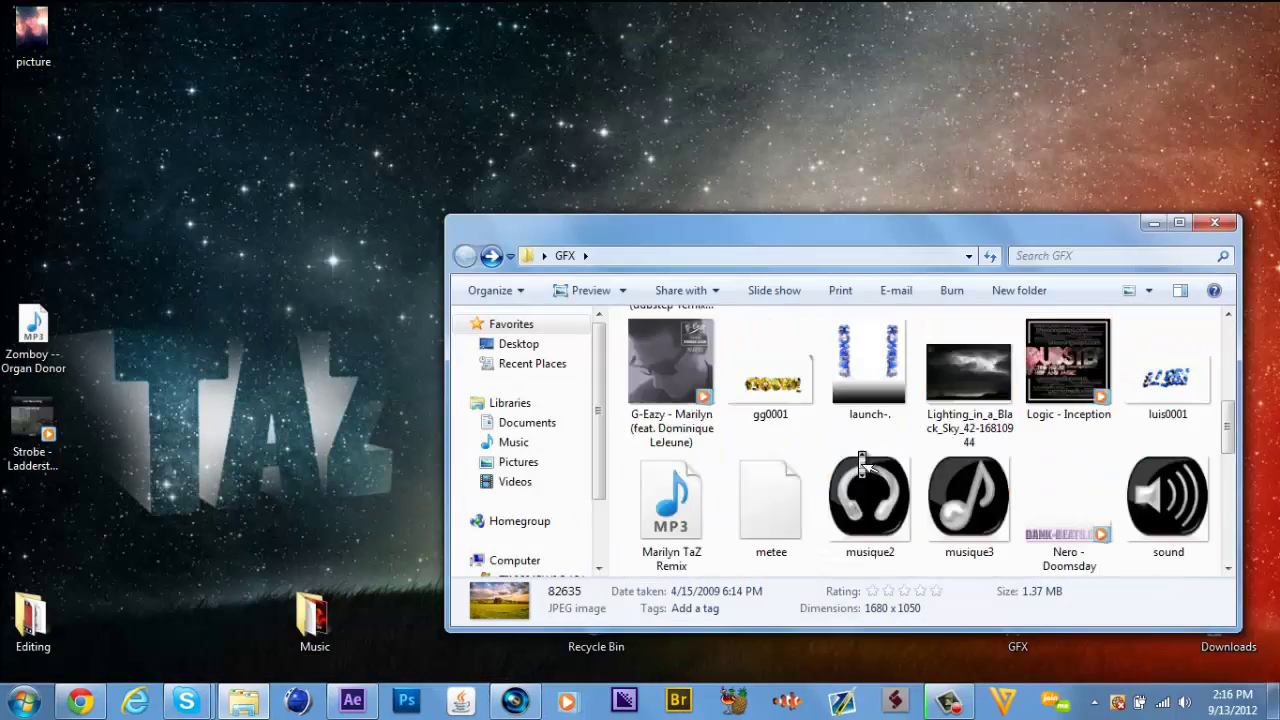
scroll(865, 465, "down", 5)
double_click(862, 487)
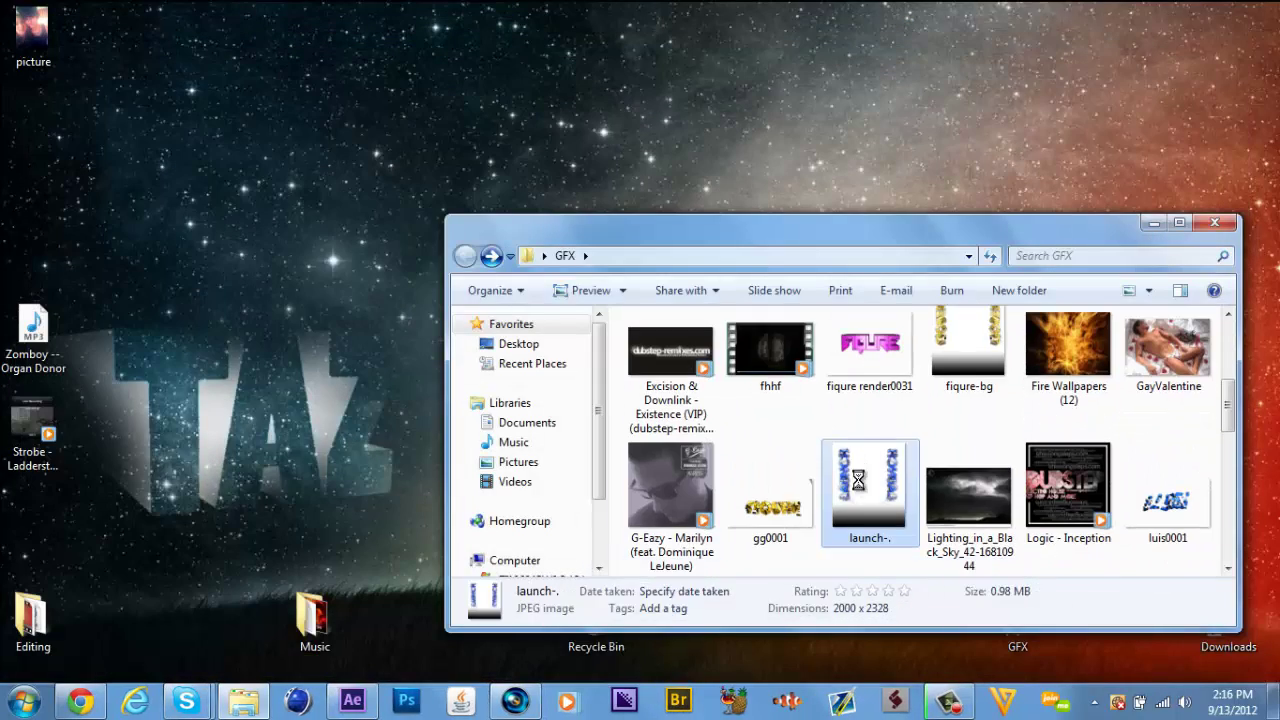
key("Escape")
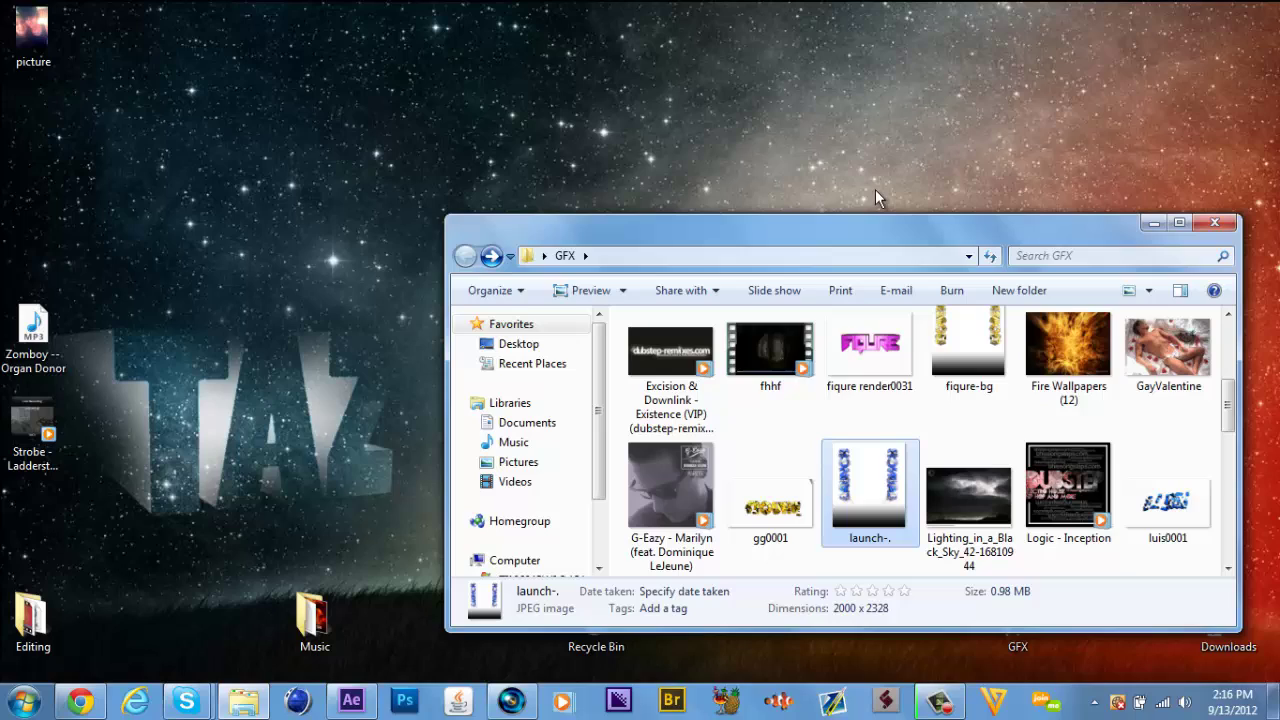
double_click(958, 342)
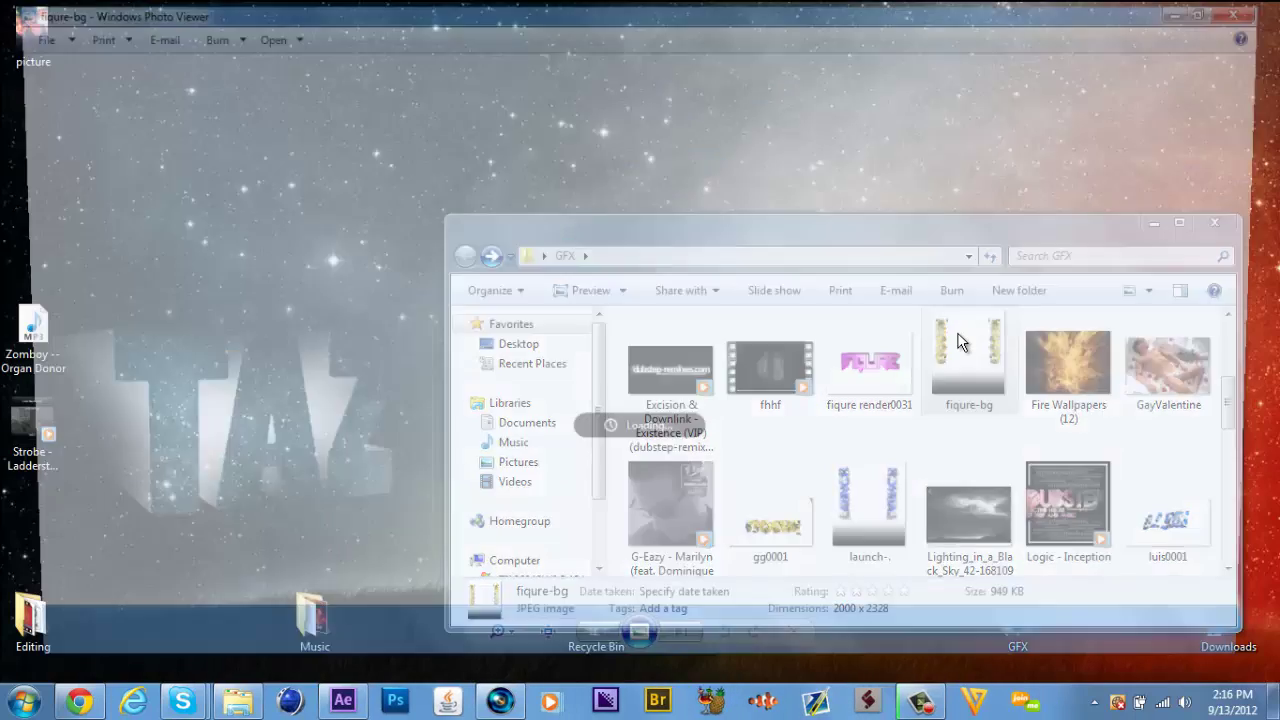
left_click(1257, 8)
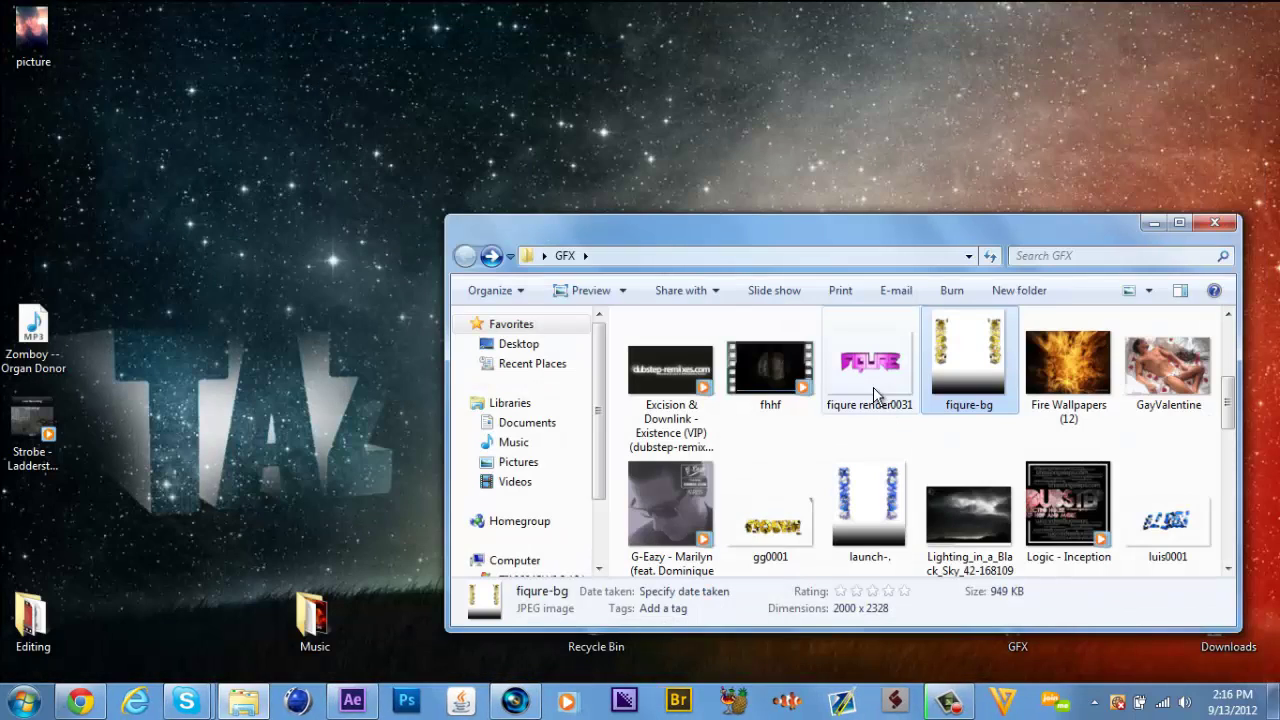
Scroll the GFX listing, then close the Explorer window.
scroll(766, 505, "down", 5)
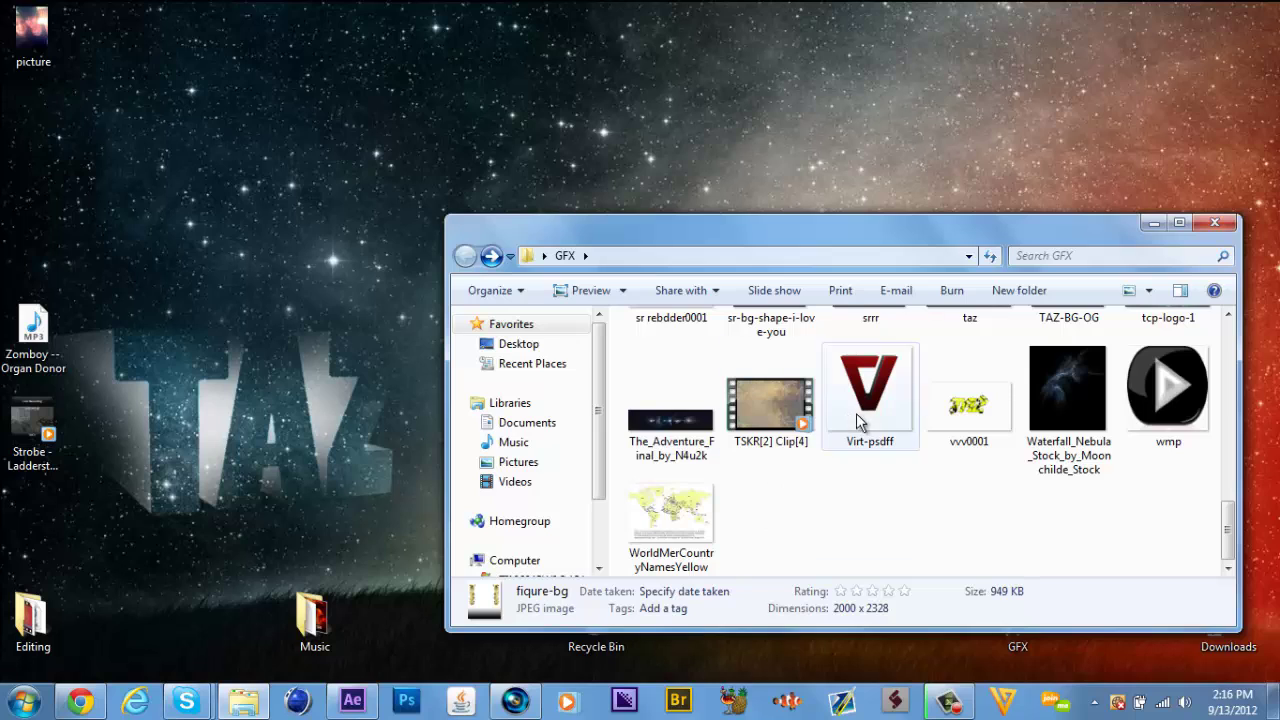
scroll(655, 522, "up", 10)
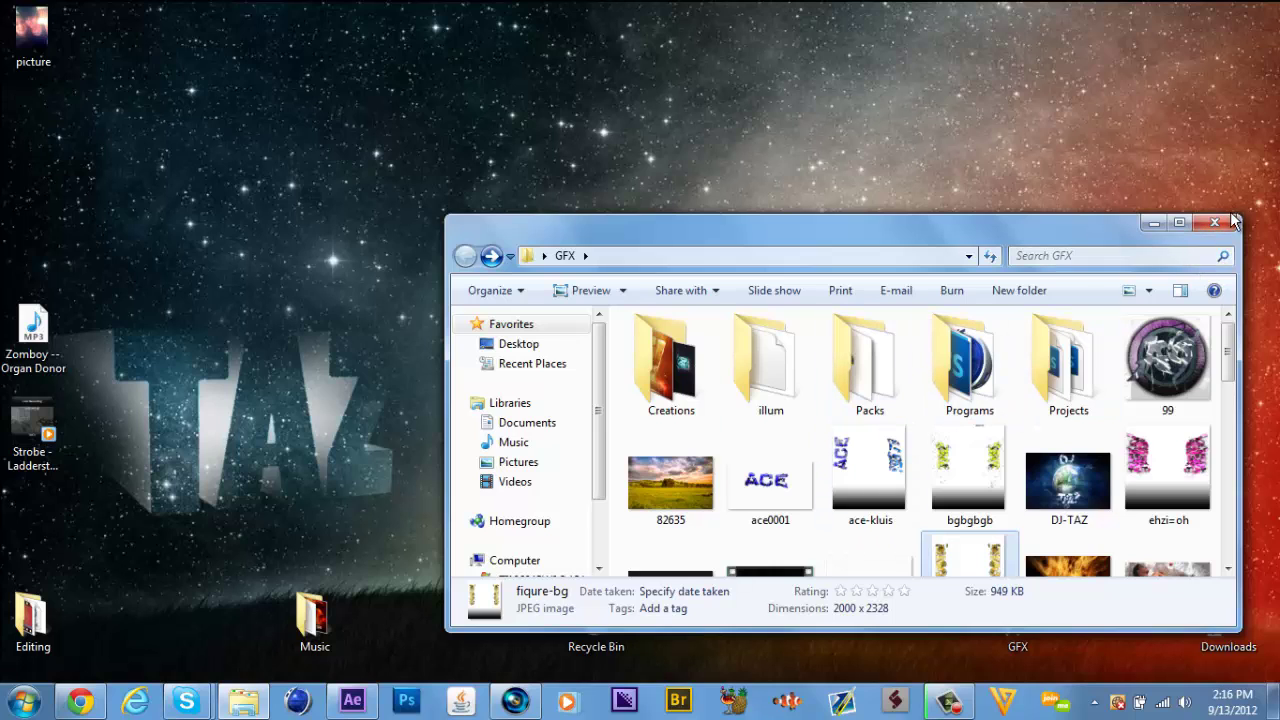
left_click(1214, 226)
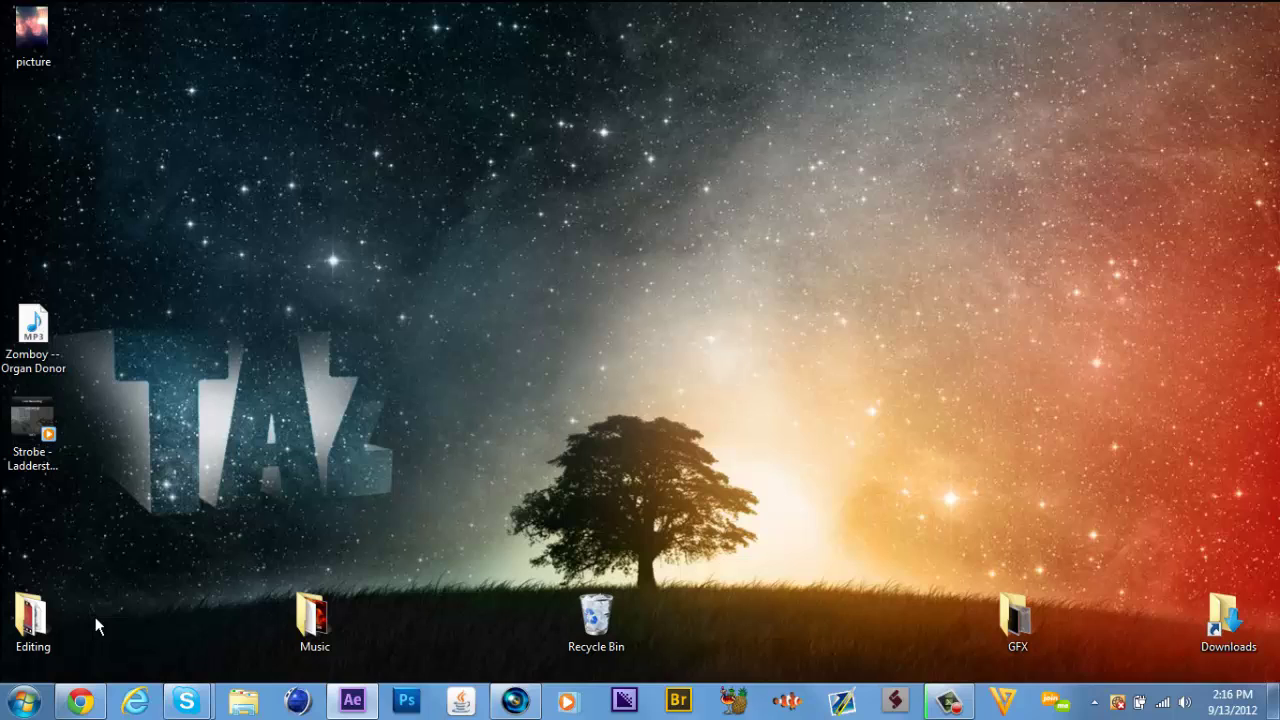
left_click(943, 708)
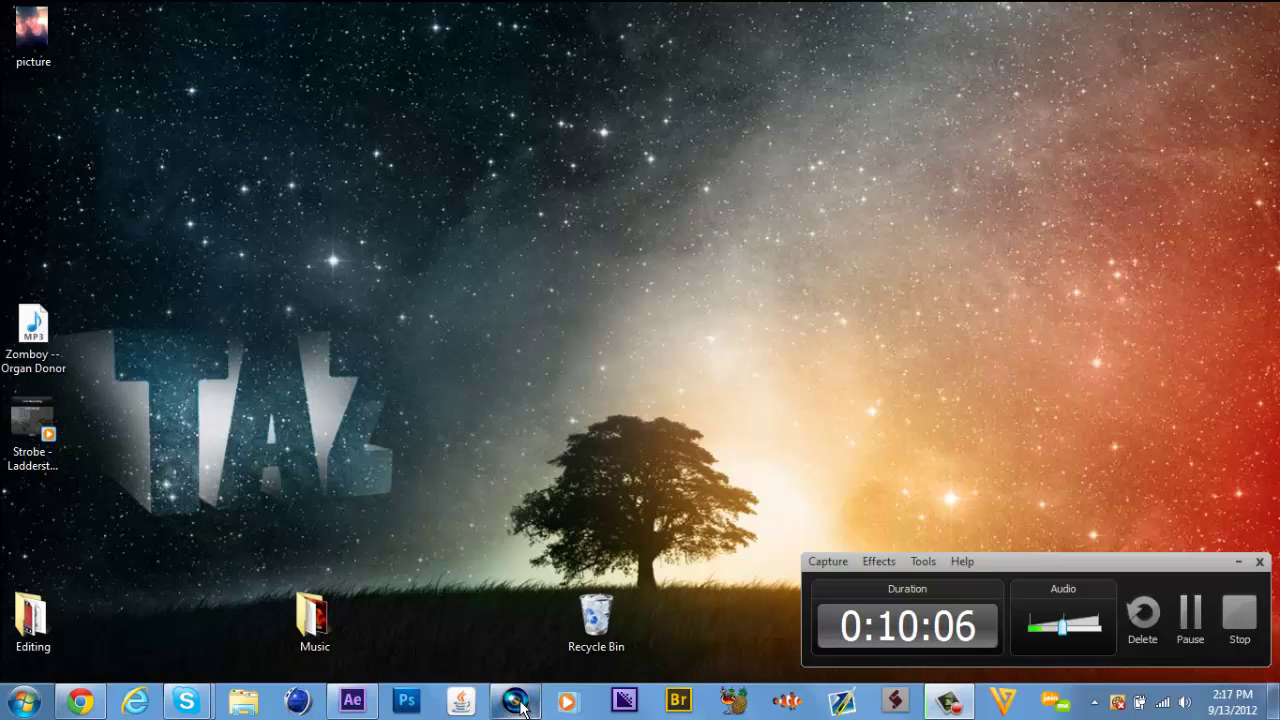
Bring Vegas Pro forward, cancel the missing-file warning, and select the offline 911 events and 911.mp4ff.
mouse_move(518, 698)
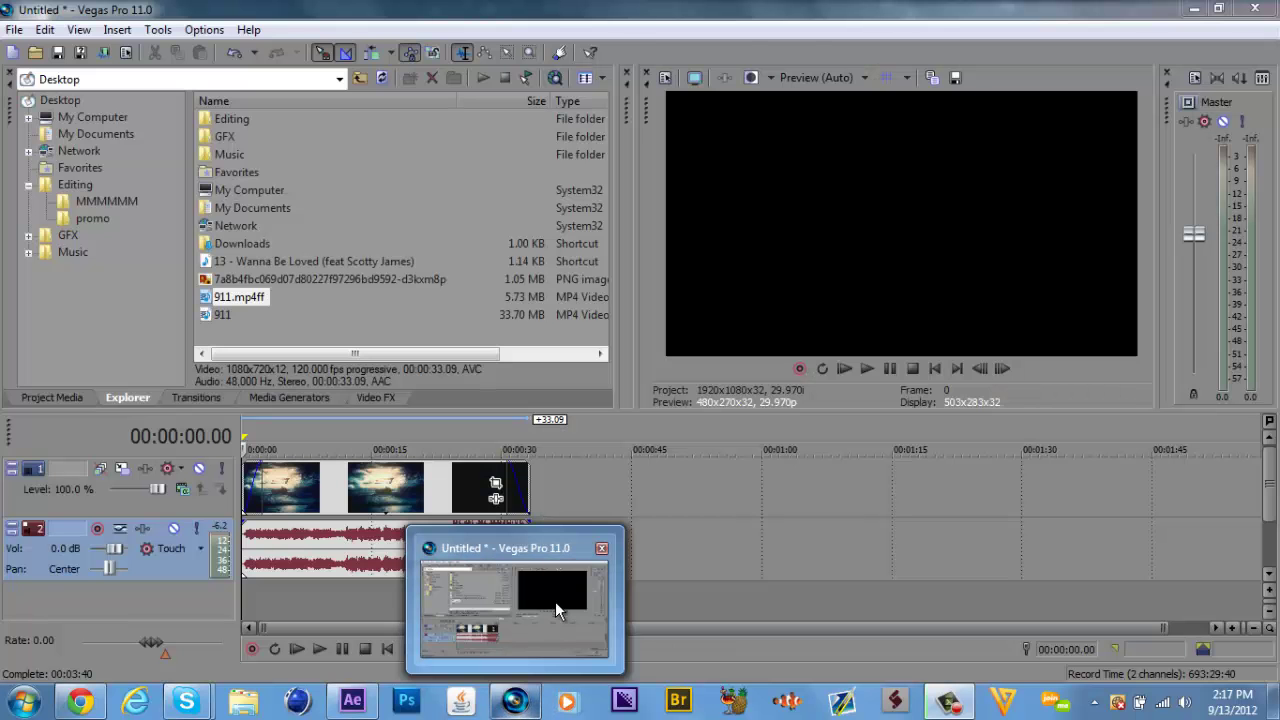
left_click(555, 601)
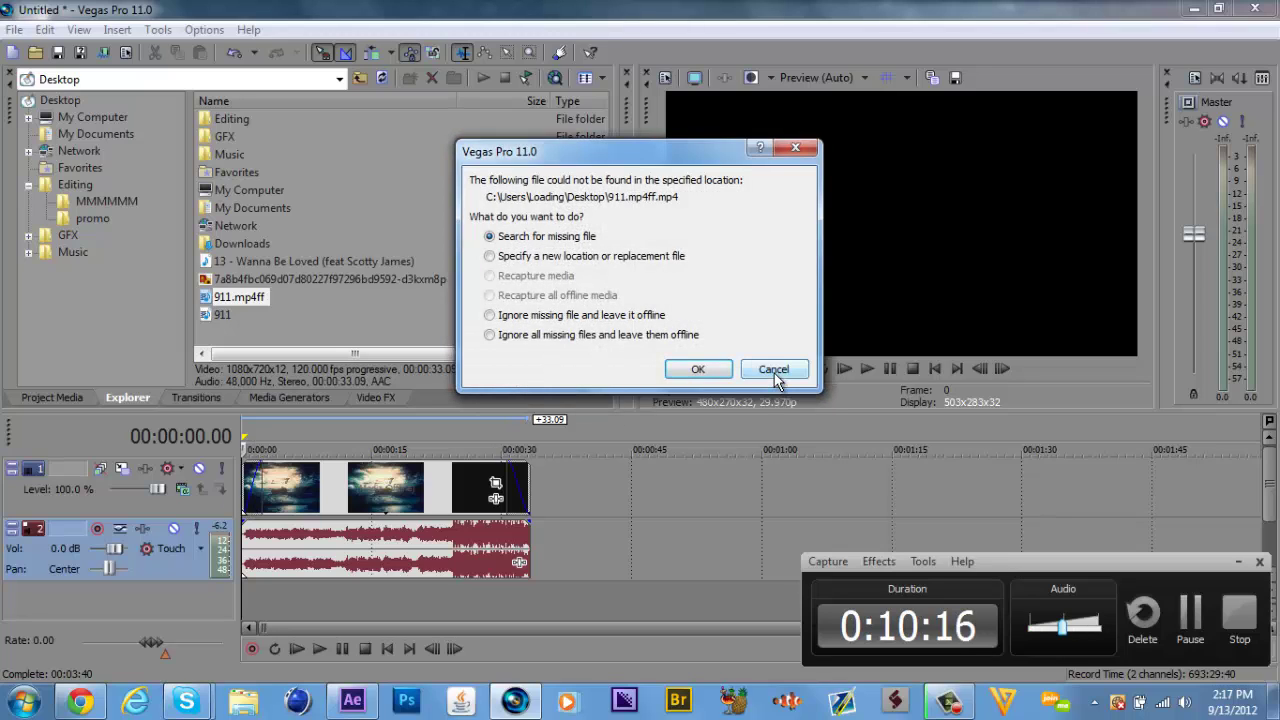
left_click(774, 370)
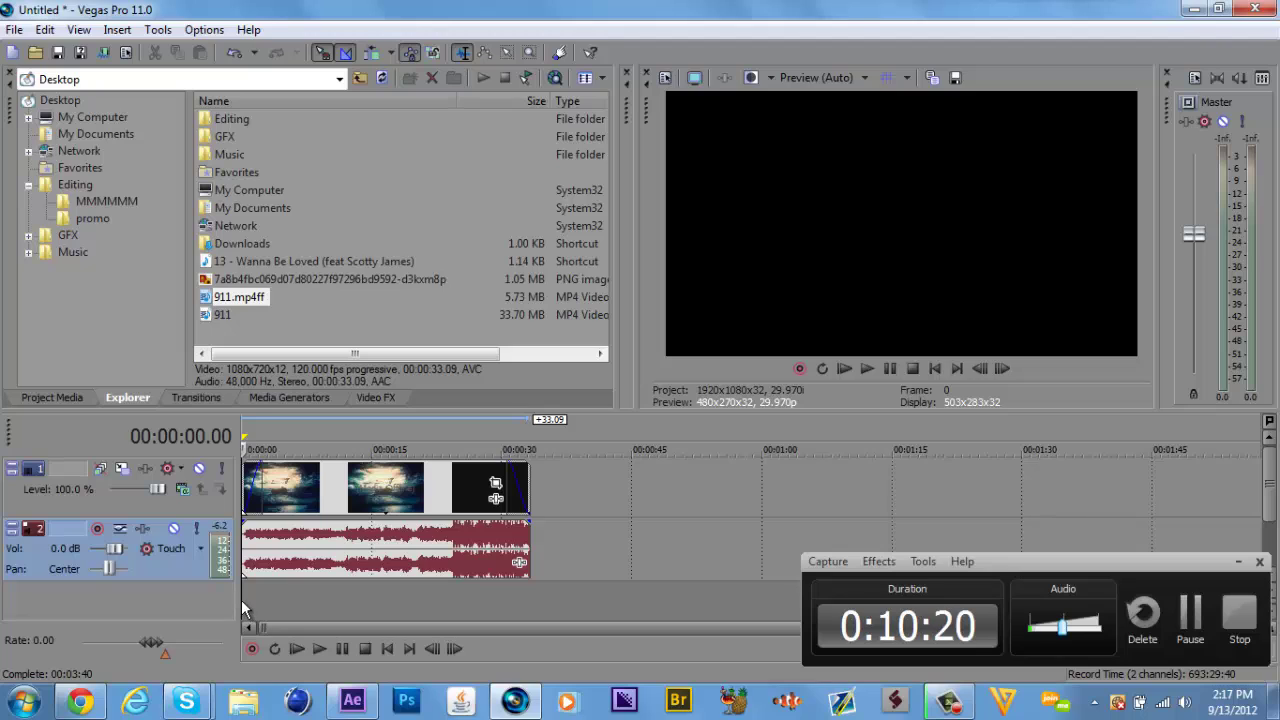
left_click(280, 478)
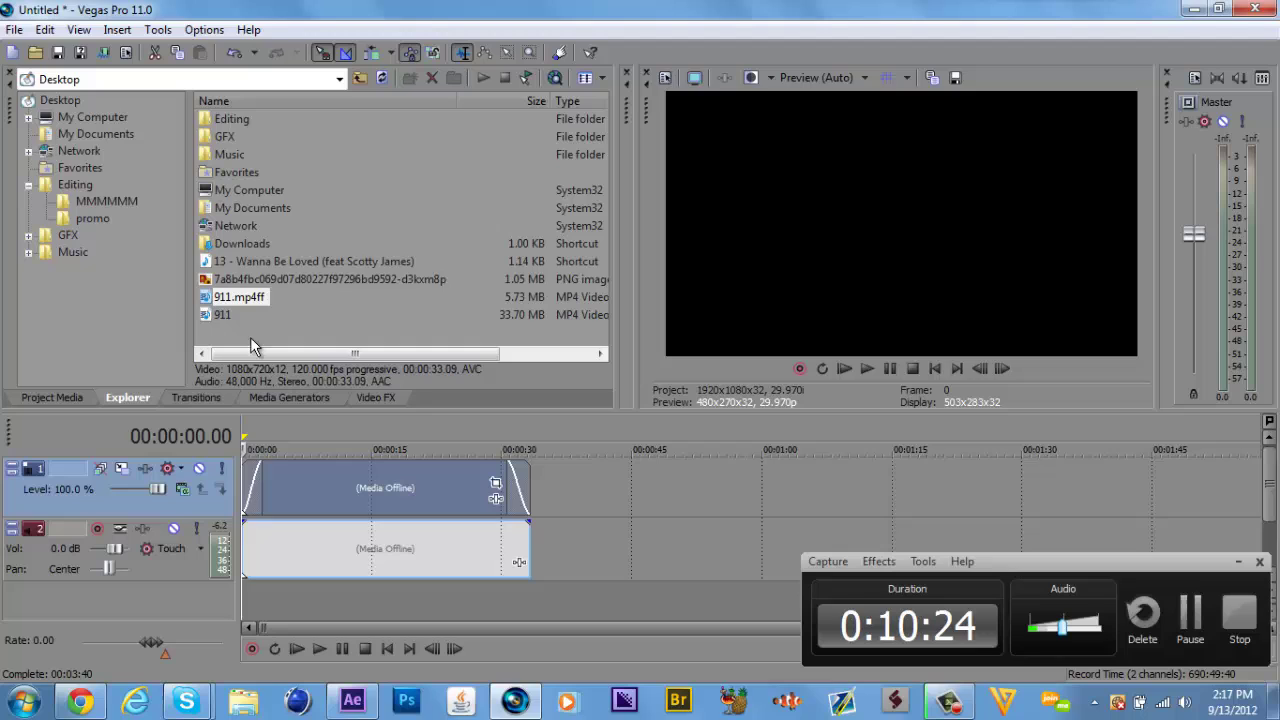
left_click(250, 292)
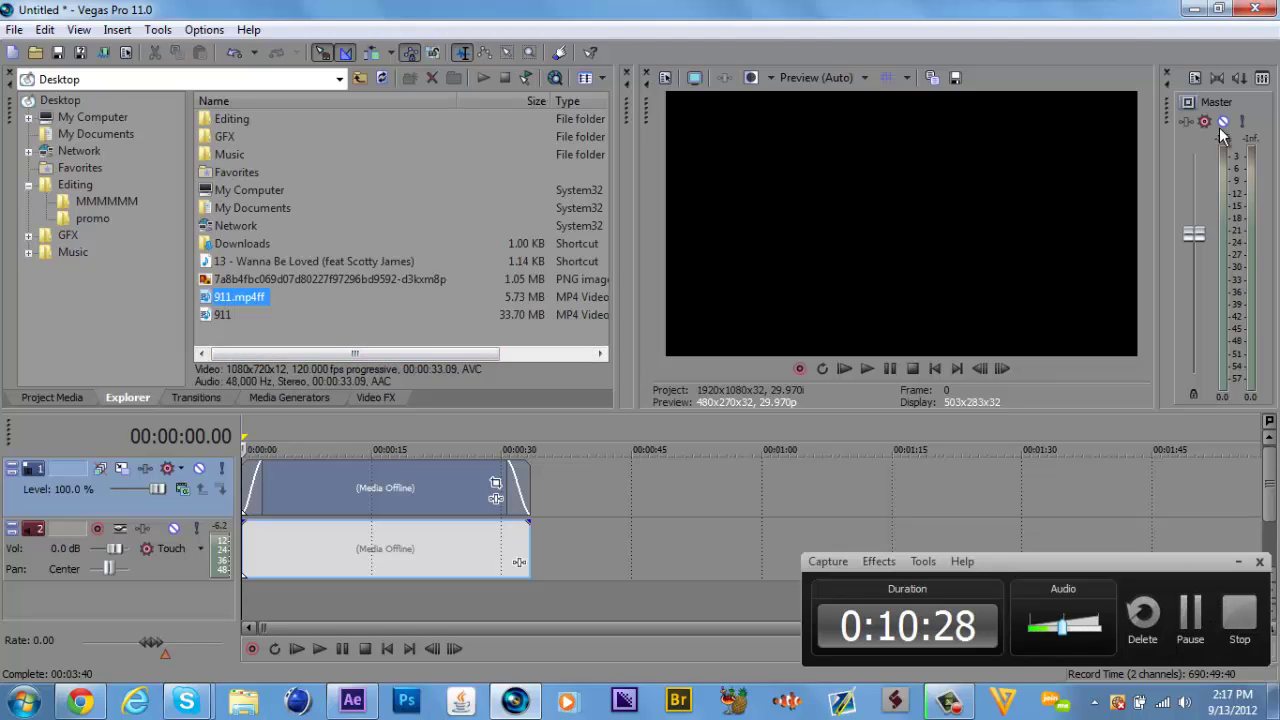
left_click(1191, 12)
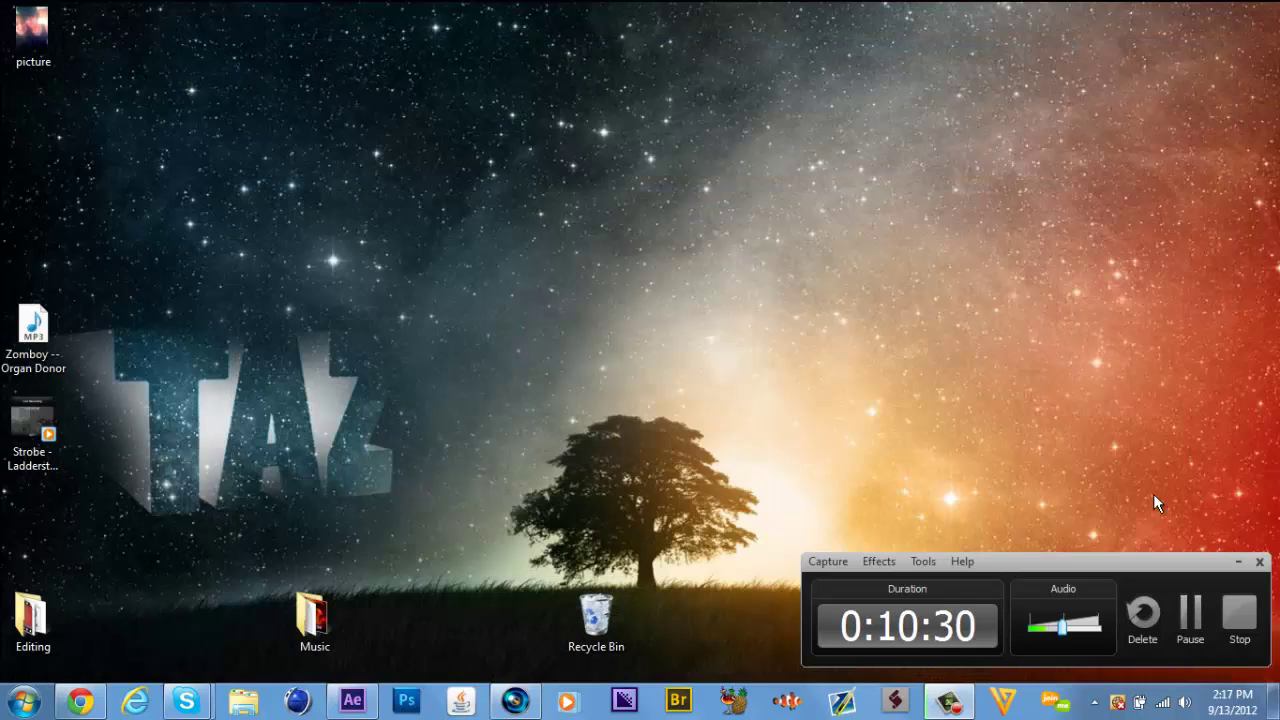